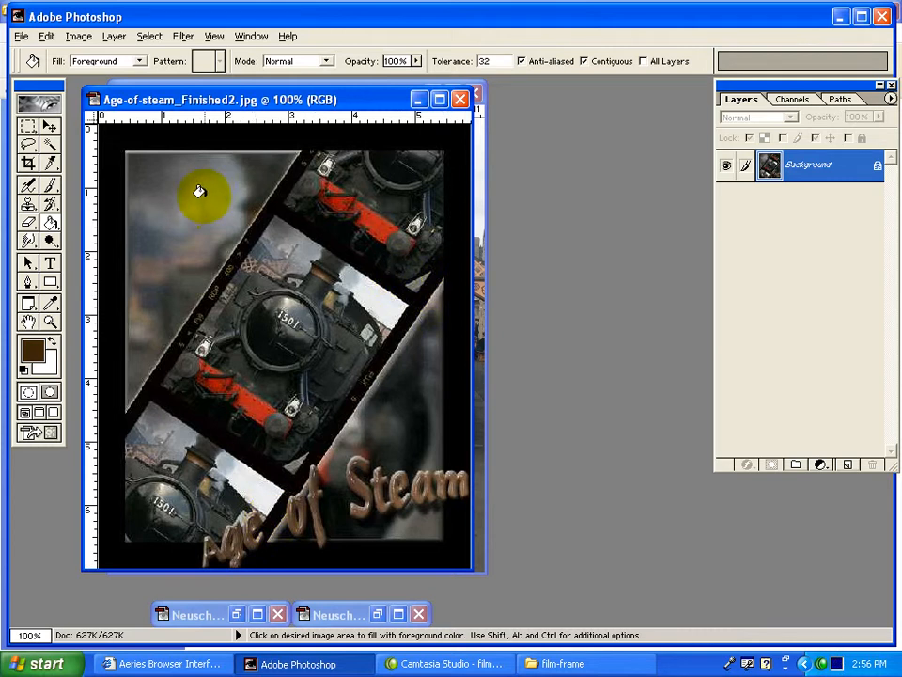
Minimize the finished Age-of-steam_Finished2.jpg reference image to bring film-frame.jpg to the front.
{"action": "left_click", "coordinate": [420, 101]}
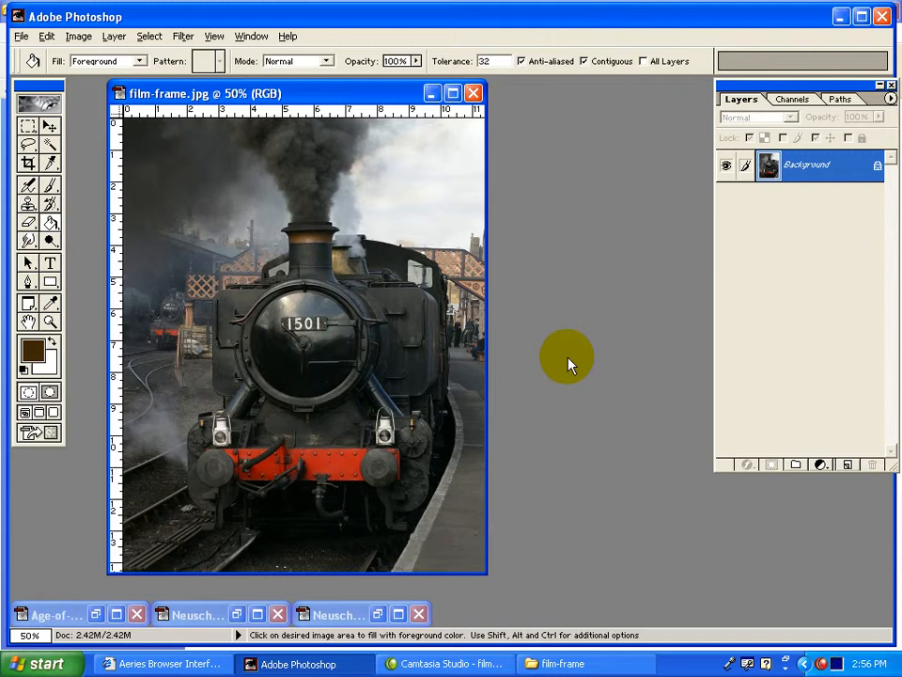
{"action": "right_click", "coordinate": [823, 663]}
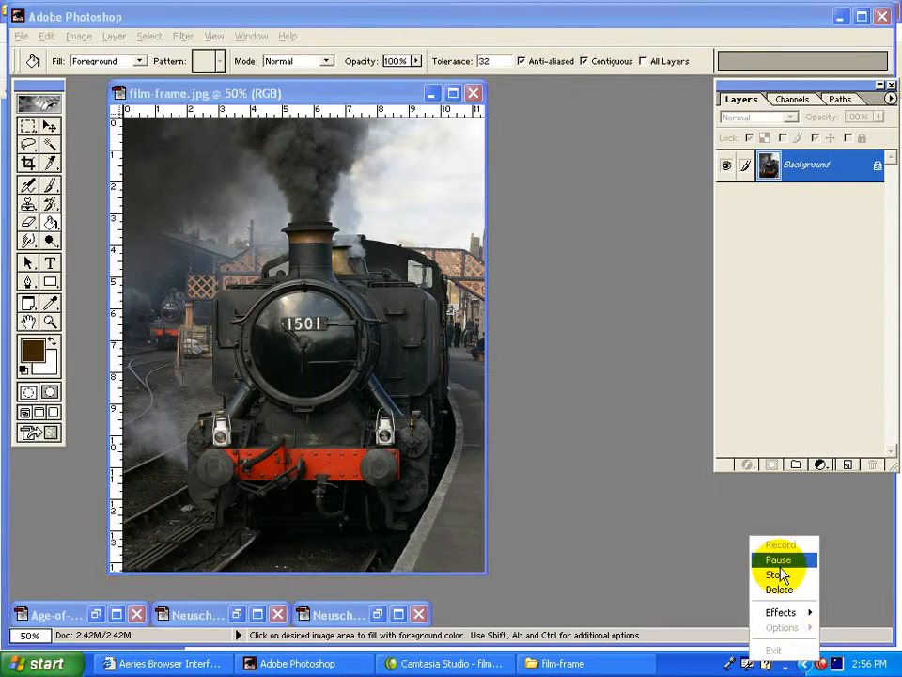
{"action": "left_click", "coordinate": [780, 564]}
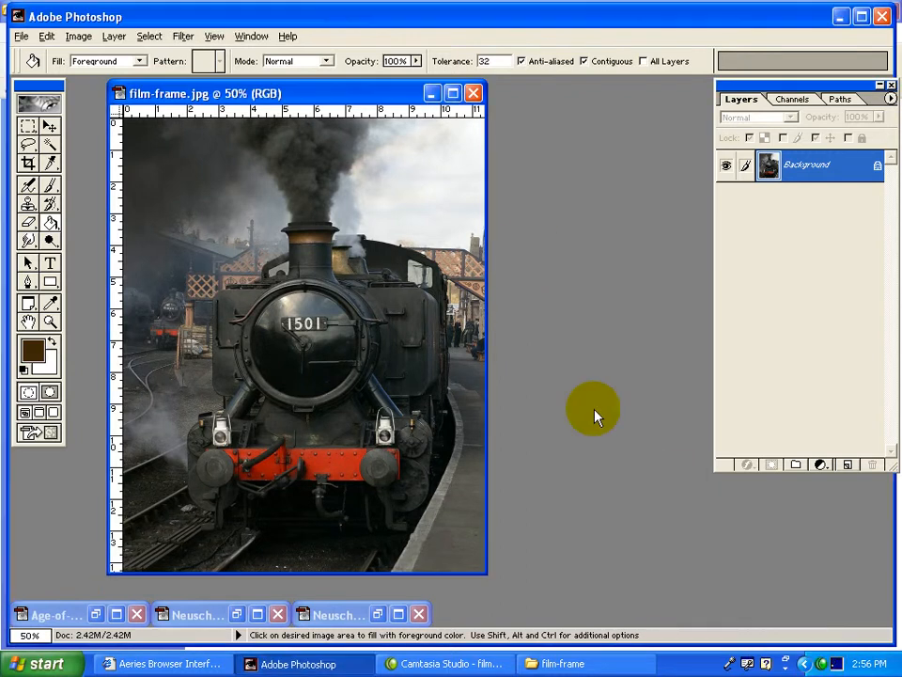
Select the locomotive with the Rectangular Marquee tool, copy it to a new layer, and check the copy with the background briefly hidden.
{"action": "left_click", "coordinate": [27, 129]}
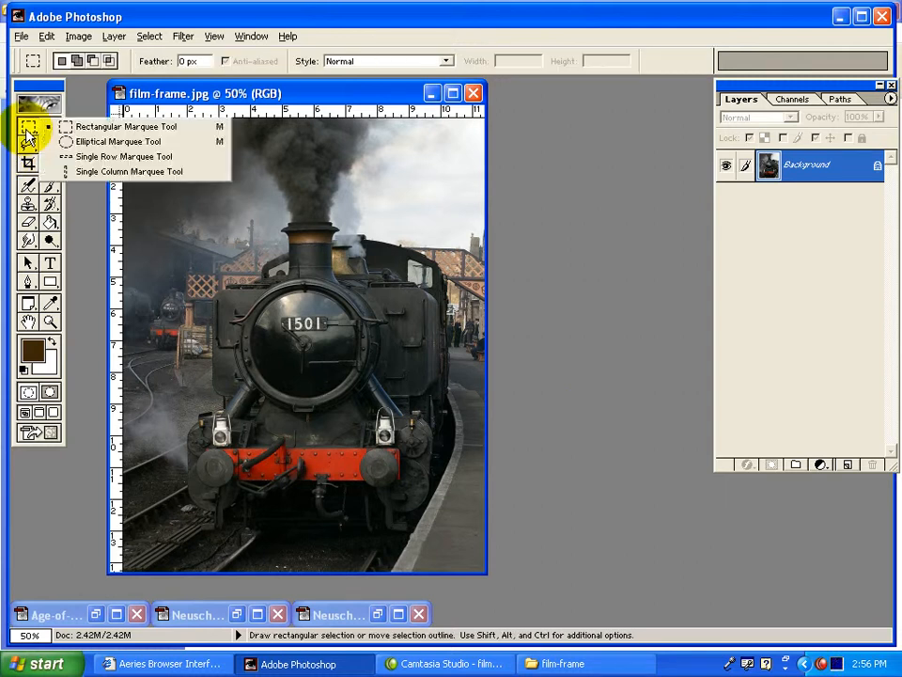
{"action": "left_click", "coordinate": [82, 127]}
{"action": "left_click_drag", "start_coordinate": [175, 528], "coordinate": [452, 188]}
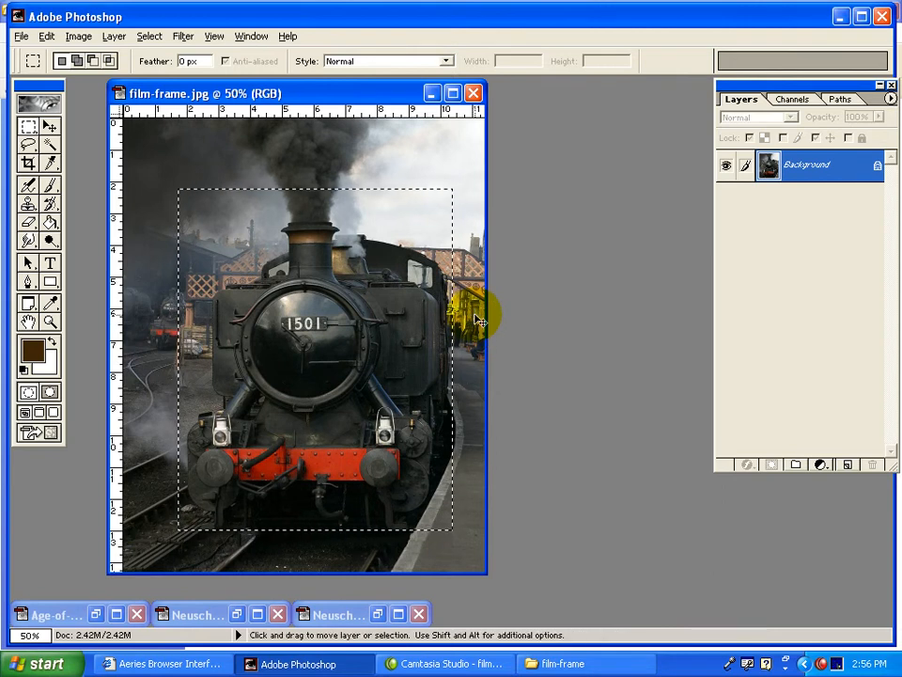
{"action": "key", "text": "ctrl+j"}
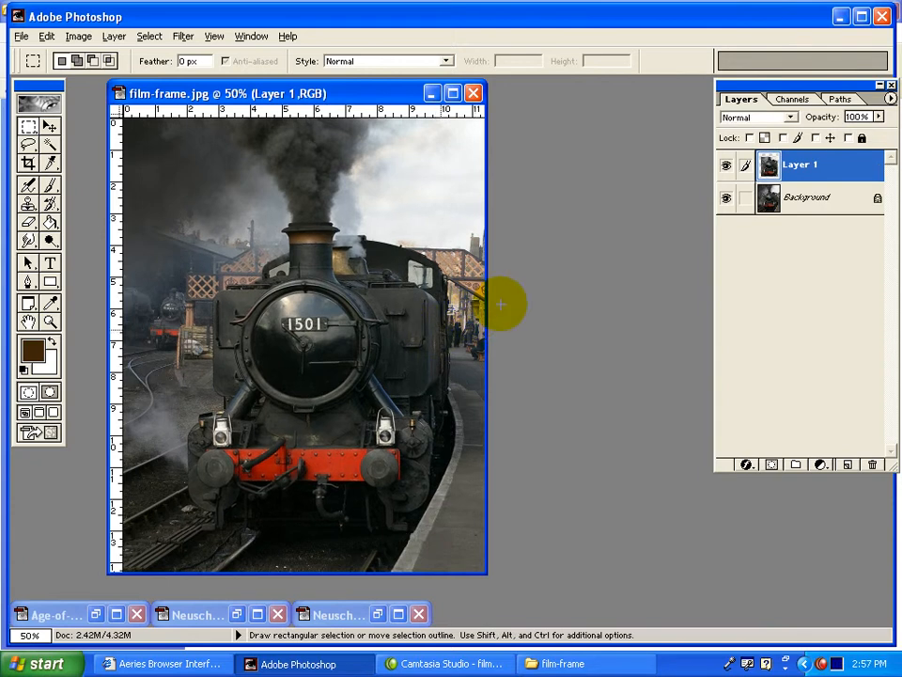
{"action": "left_click", "coordinate": [727, 197]}
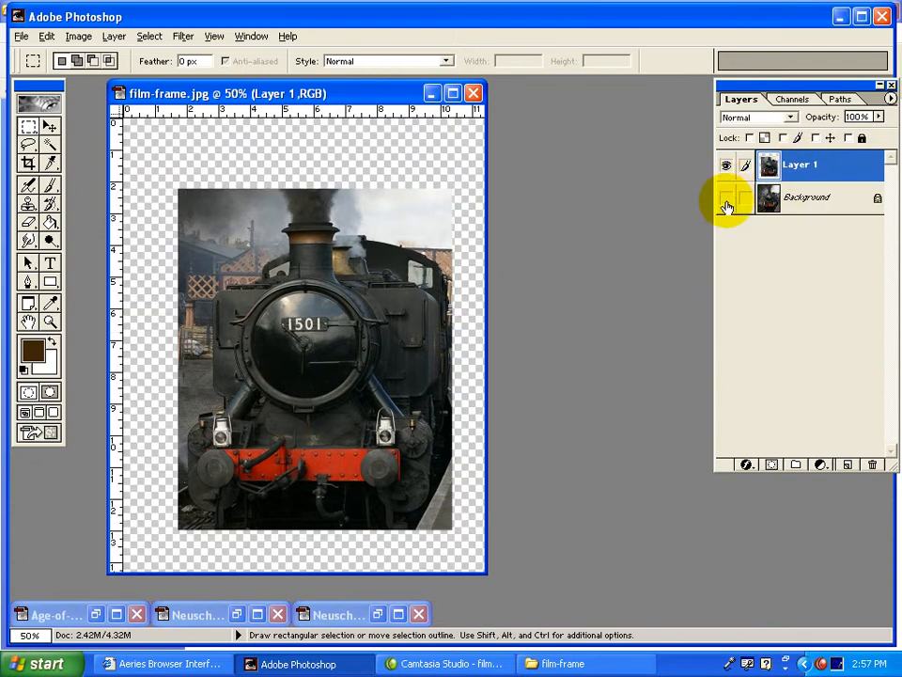
{"action": "left_click", "coordinate": [726, 199]}
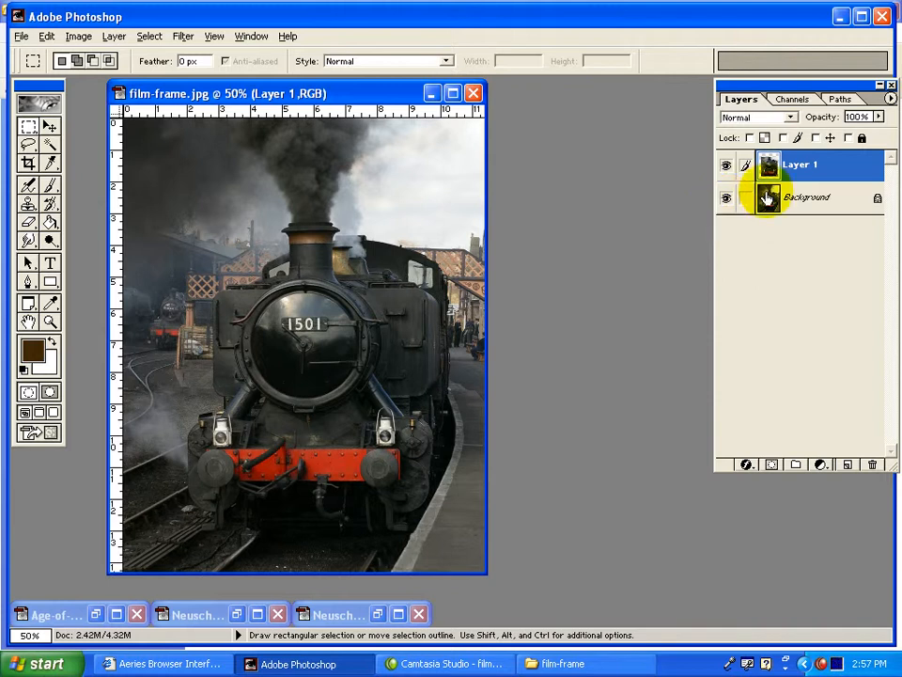
Add a Stroke layer style to Layer 1 and set the stroke colour to near-black 030000.
{"action": "left_click", "coordinate": [750, 468]}
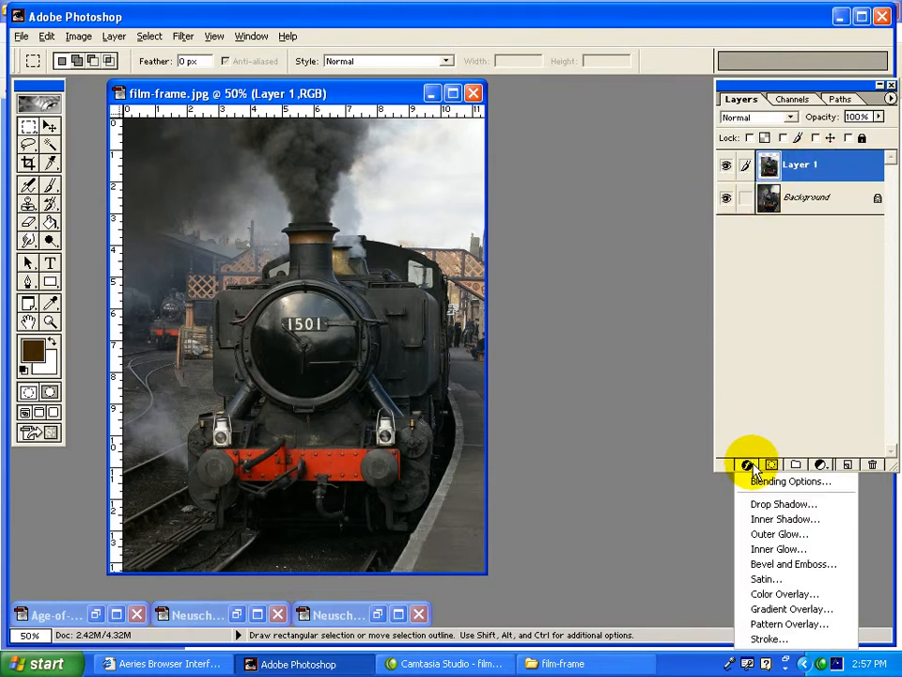
{"action": "left_click", "coordinate": [774, 642]}
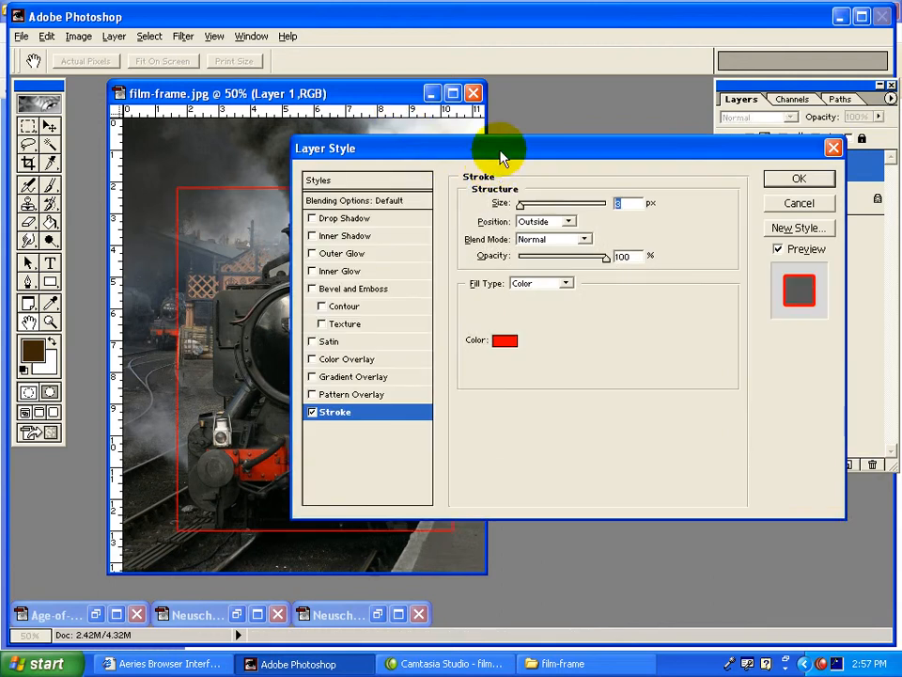
{"action": "left_click_drag", "start_coordinate": [499, 149], "coordinate": [636, 94]}
{"action": "left_click", "coordinate": [642, 284]}
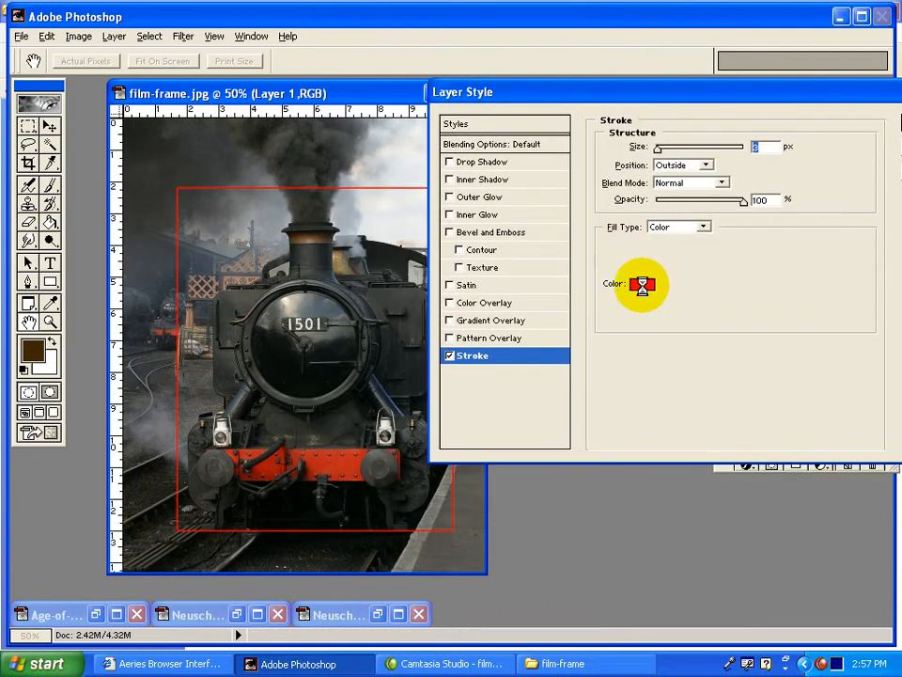
{"action": "left_click", "coordinate": [714, 351]}
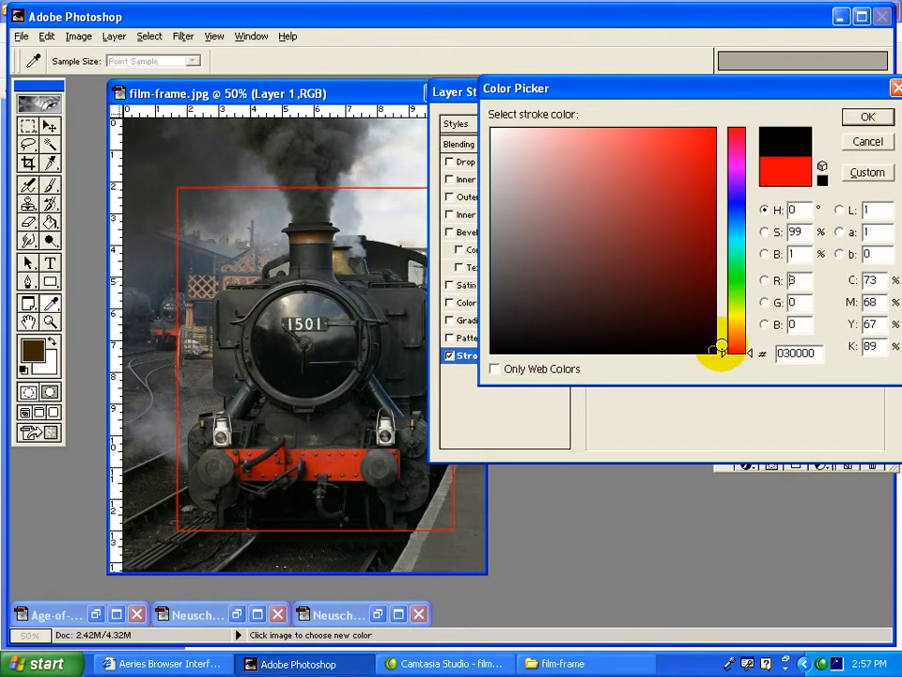
{"action": "left_click", "coordinate": [866, 117]}
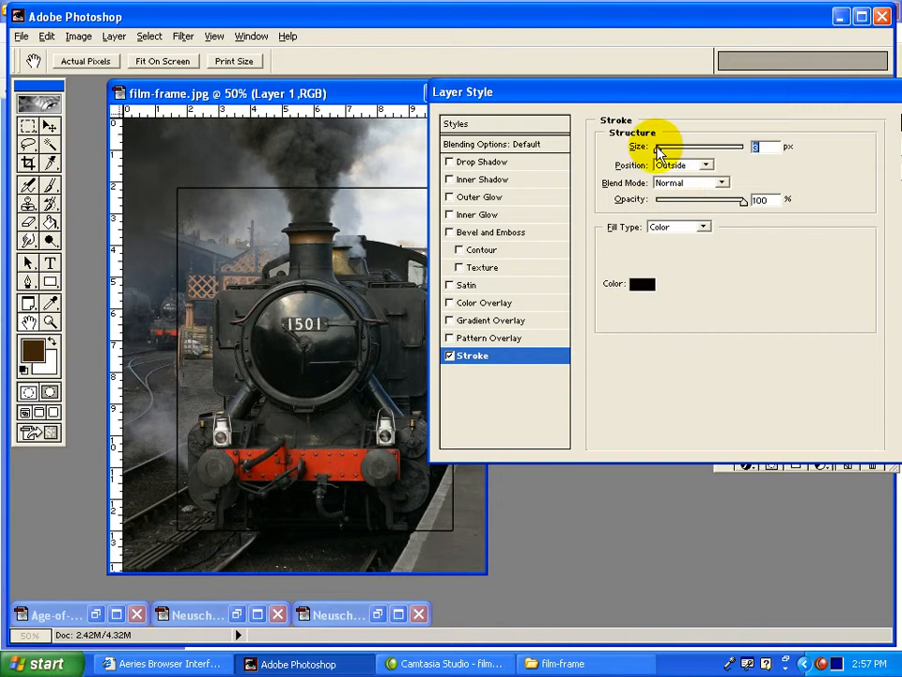
Set the stroke position to Inside and its size to 46 px, and apply the layer style.
{"action": "left_click_drag", "start_coordinate": [659, 150], "coordinate": [683, 150]}
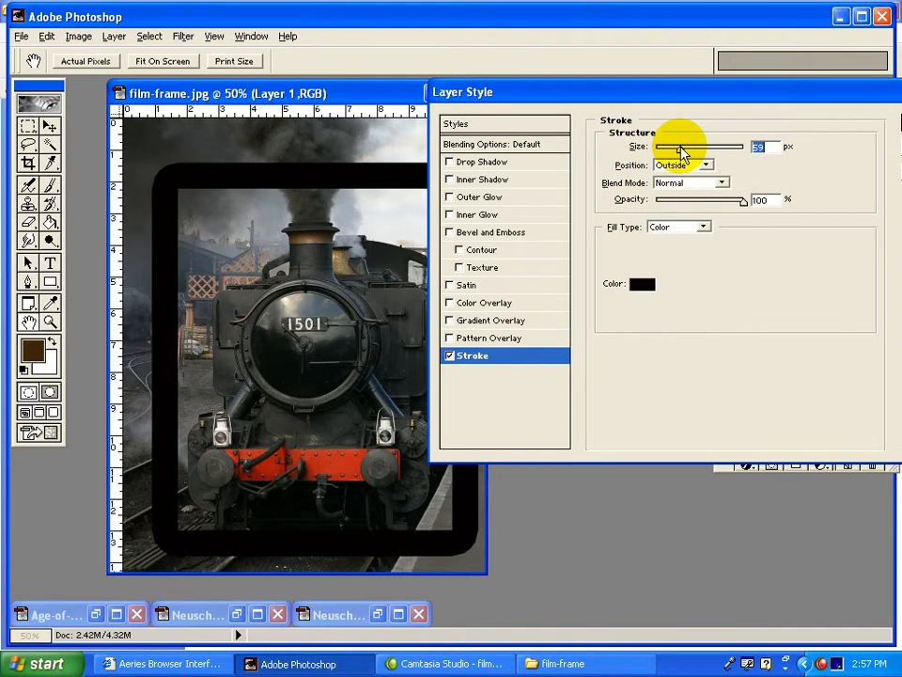
{"action": "left_click_drag", "start_coordinate": [543, 92], "coordinate": [671, 227]}
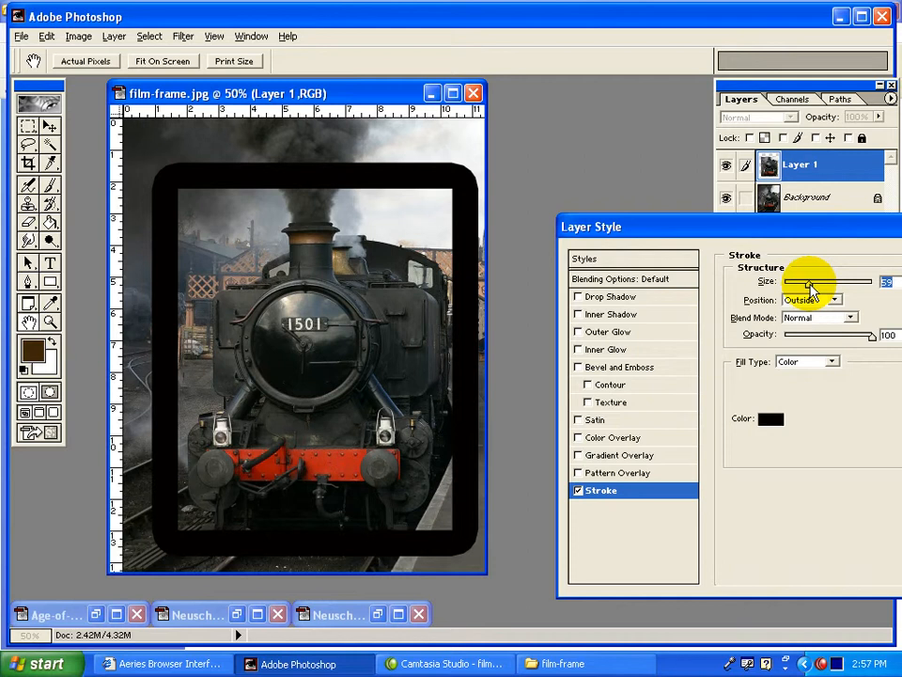
{"action": "left_click_drag", "start_coordinate": [810, 293], "coordinate": [815, 293]}
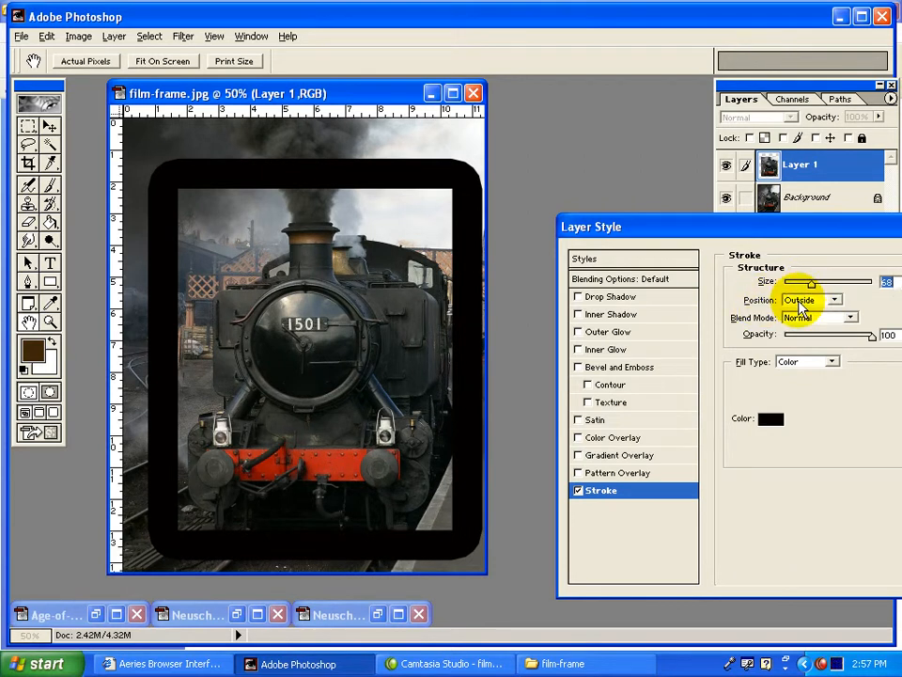
{"action": "left_click", "coordinate": [801, 306]}
{"action": "left_click", "coordinate": [797, 324]}
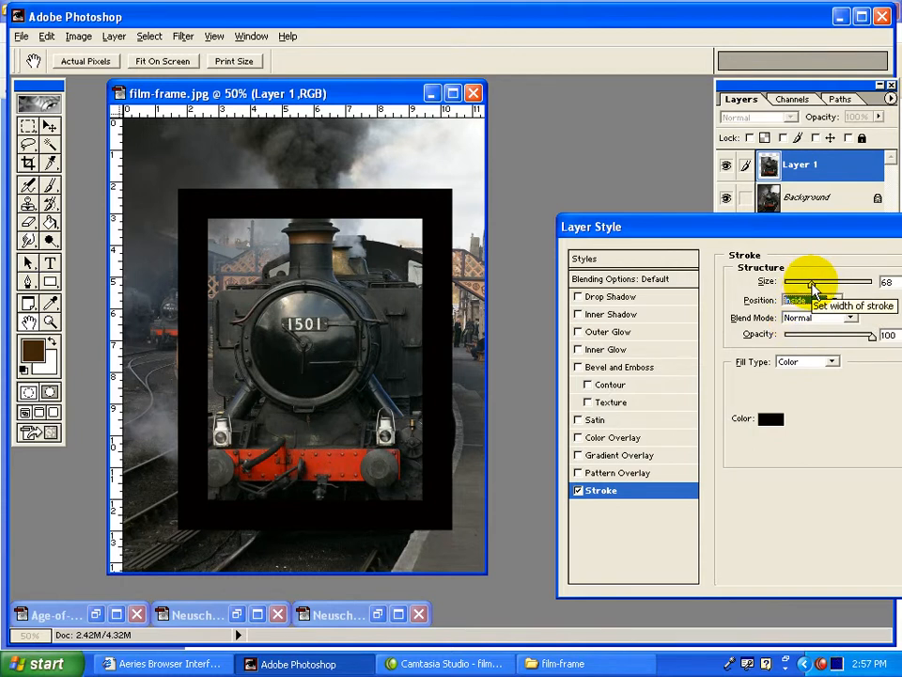
{"action": "left_click_drag", "start_coordinate": [811, 283], "coordinate": [805, 283]}
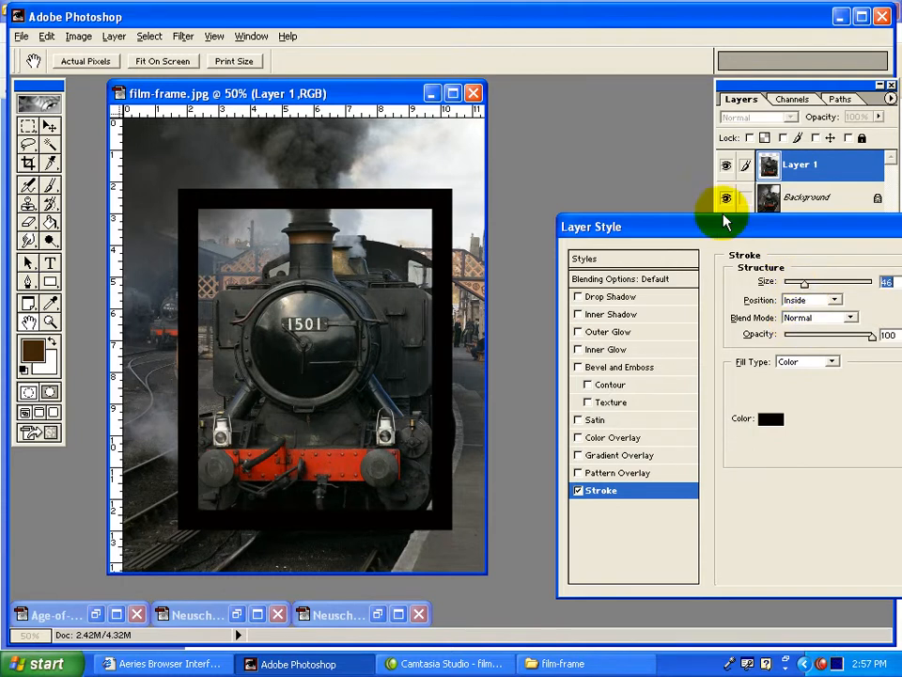
{"action": "left_click_drag", "start_coordinate": [723, 222], "coordinate": [598, 148]}
{"action": "left_click_drag", "start_coordinate": [758, 162], "coordinate": [679, 146]}
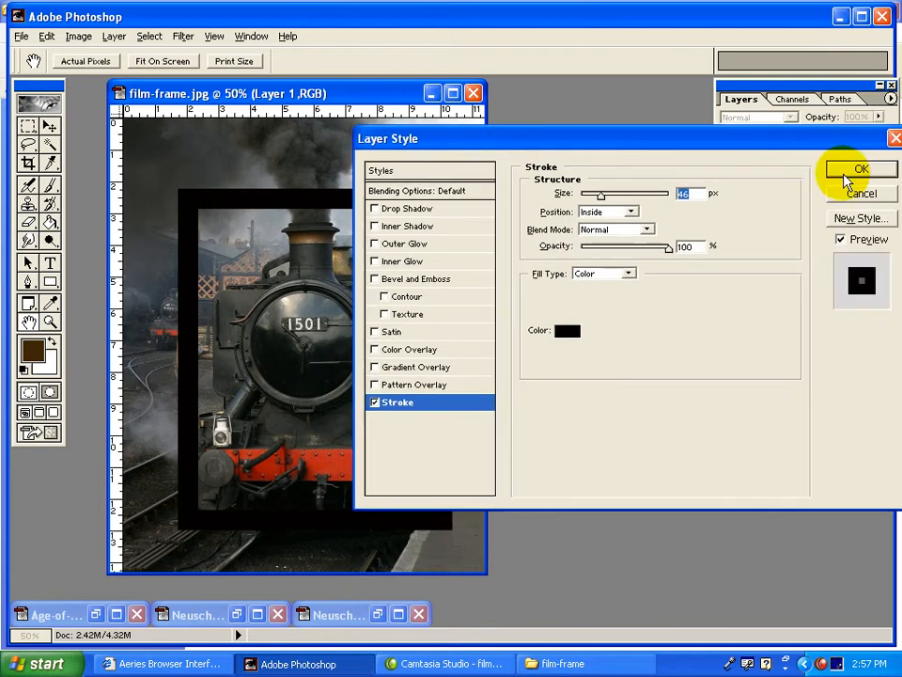
{"action": "left_click", "coordinate": [851, 170]}
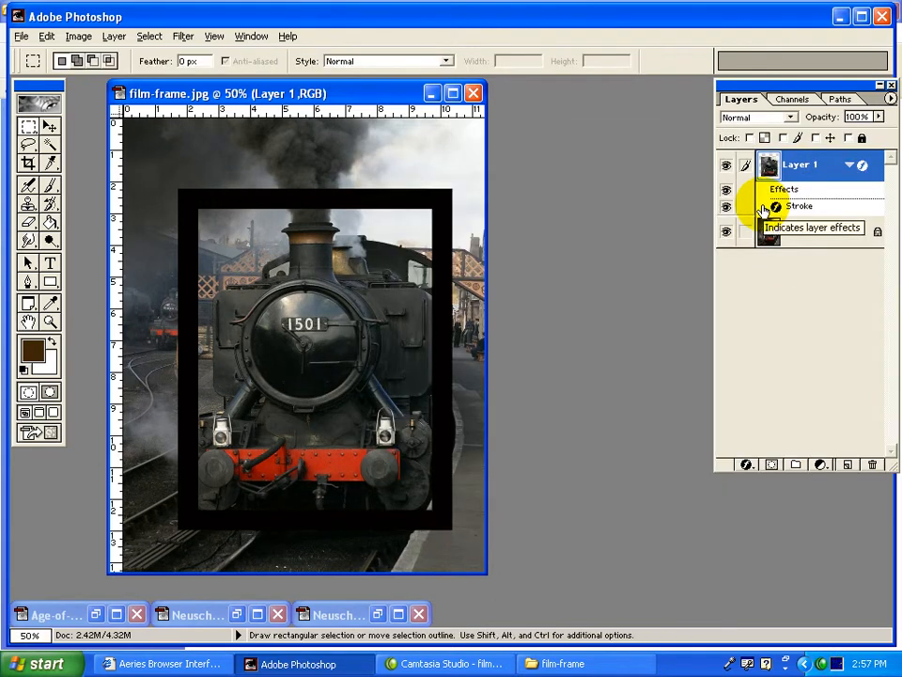
Review the finished reference image briefly and set the Type tool's text colour to light brown BB8B49.
{"action": "left_click", "coordinate": [113, 612]}
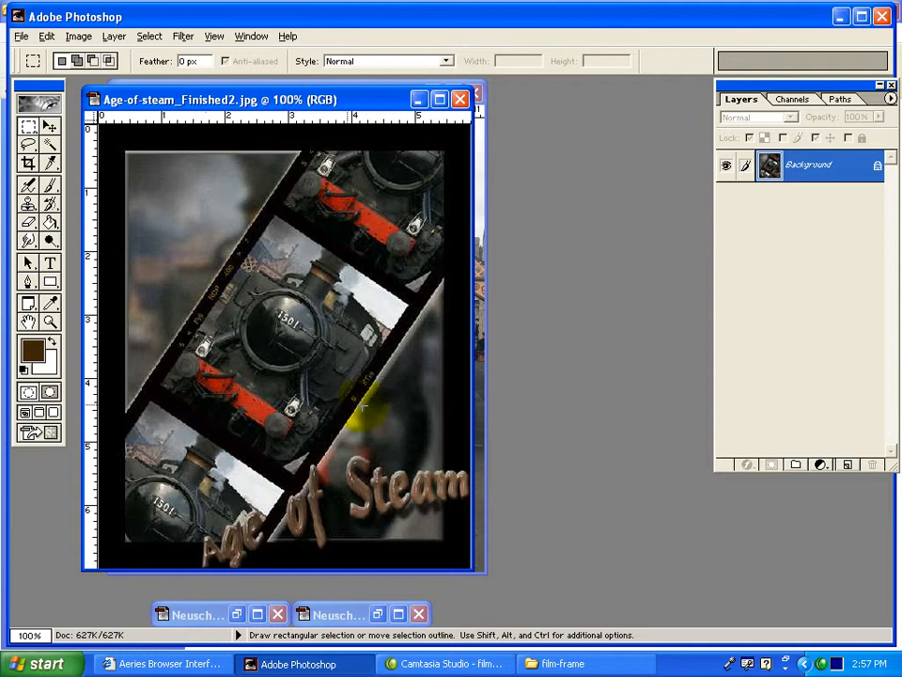
{"action": "left_click", "coordinate": [420, 99]}
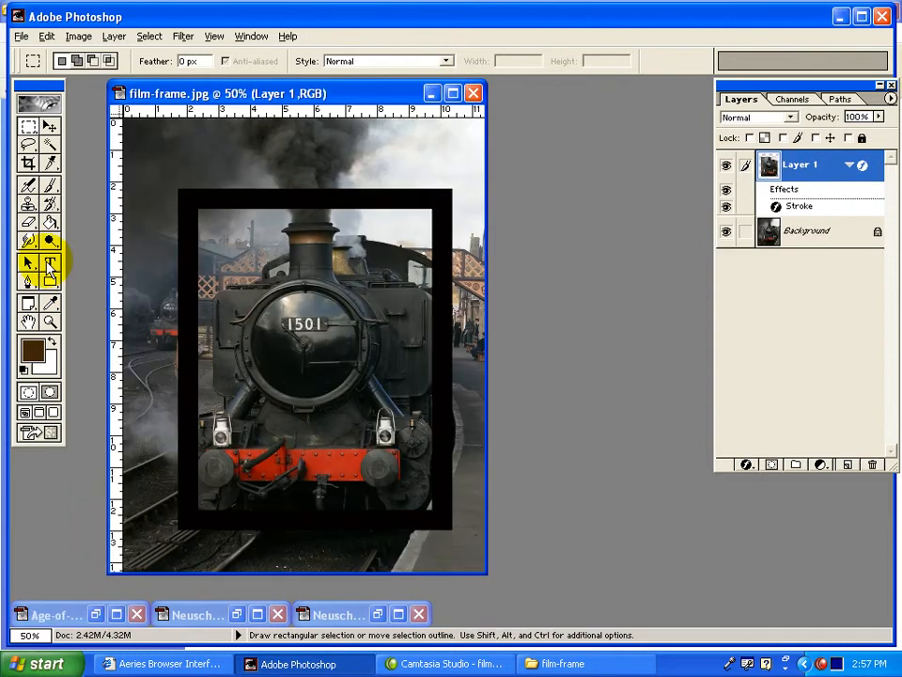
{"action": "left_click", "coordinate": [49, 265]}
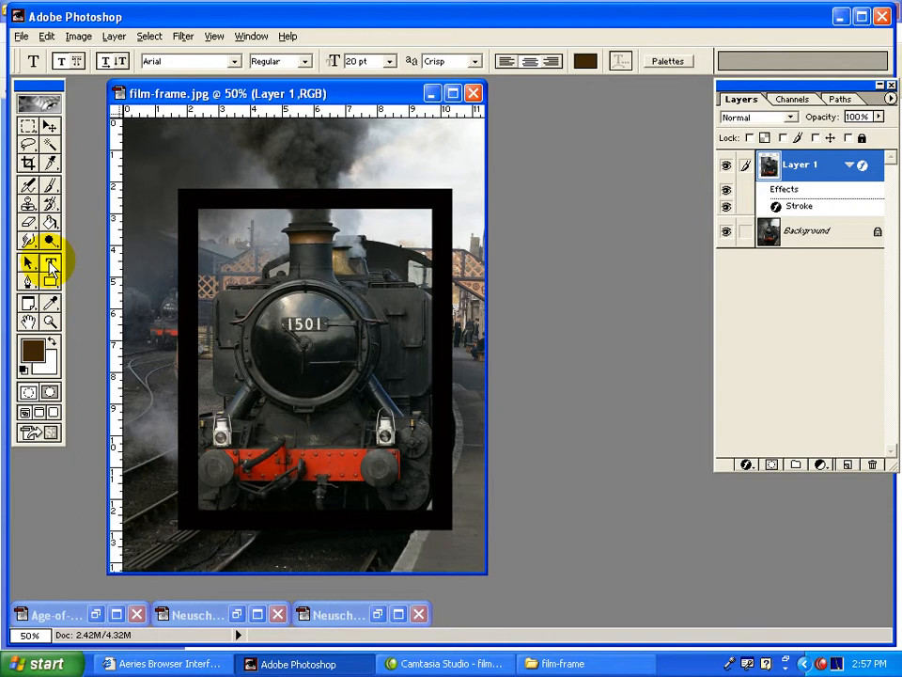
{"action": "left_click", "coordinate": [585, 61]}
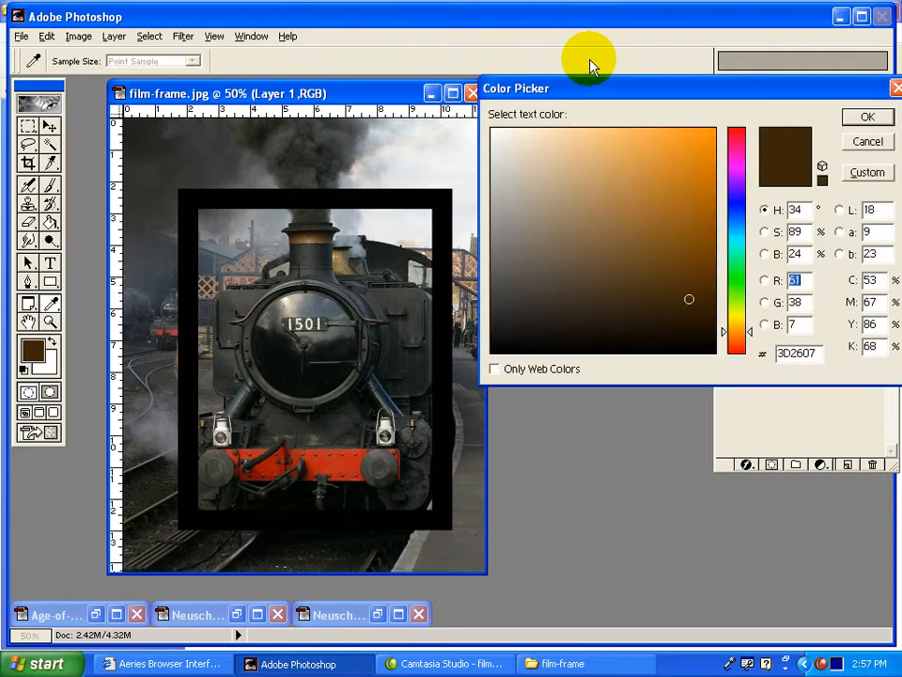
{"action": "left_click", "coordinate": [637, 217]}
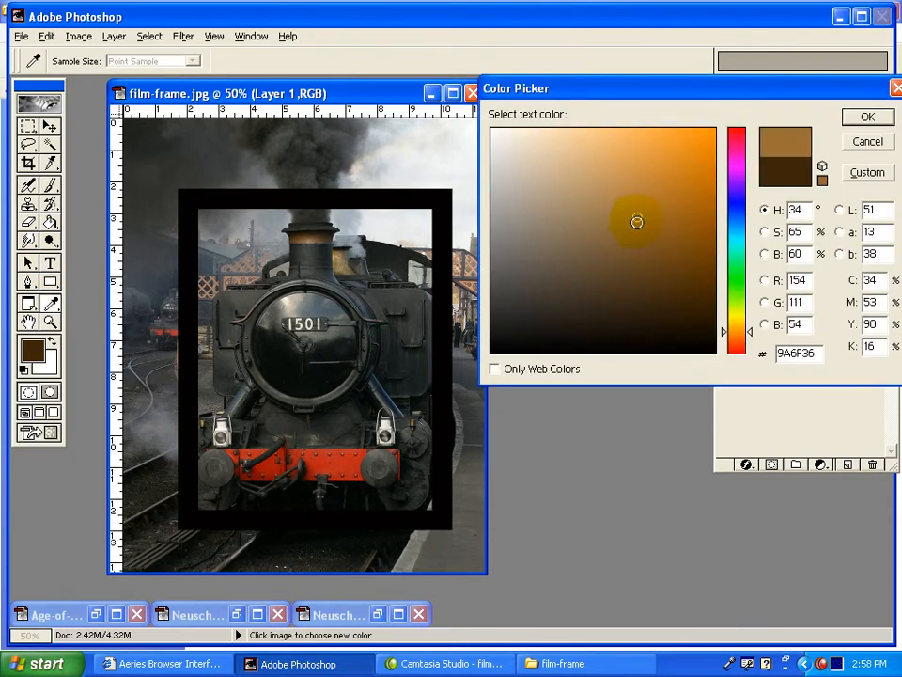
{"action": "left_click_drag", "start_coordinate": [626, 199], "coordinate": [628, 189]}
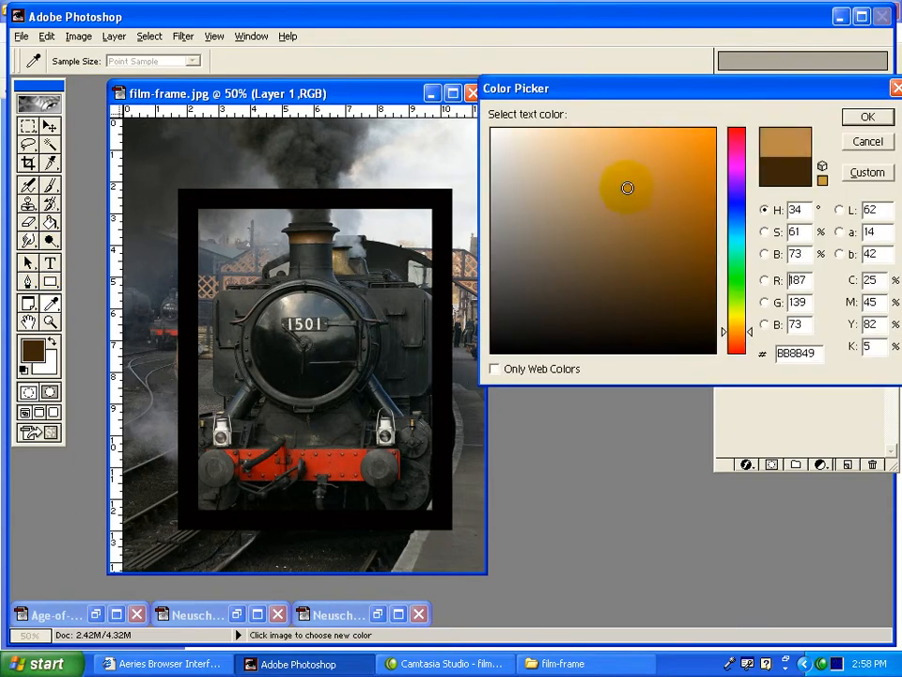
{"action": "left_click", "coordinate": [863, 117]}
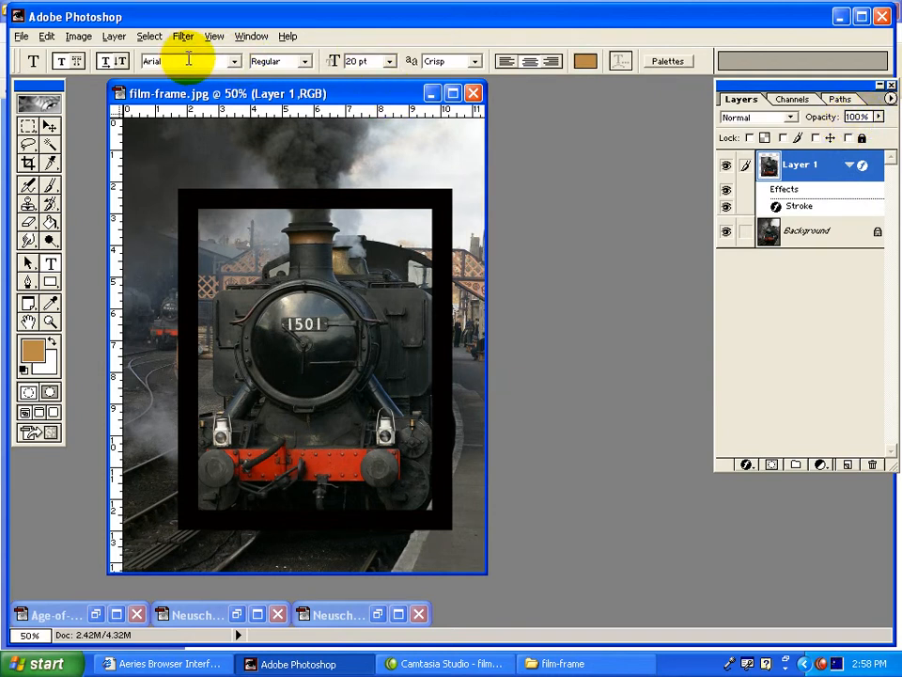
Add the film-edge text "5 < Fuji RDP 400 > 7" in 20 pt Arial across the lower part of the locomotive.
{"action": "left_click", "coordinate": [278, 419]}
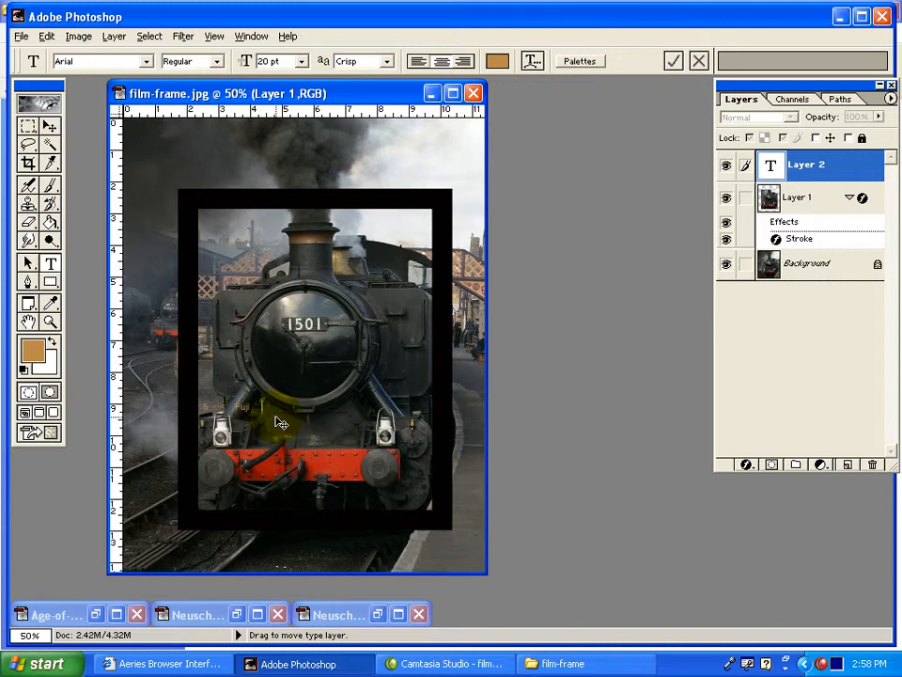
{"action": "type", "text": "RDP 400 > 7"}
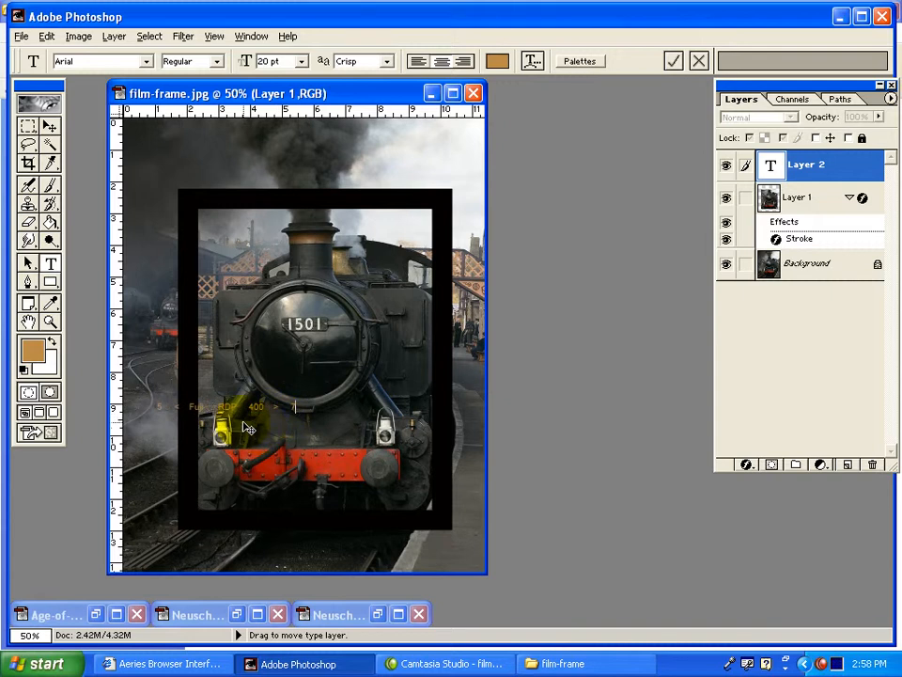
{"action": "left_click", "coordinate": [49, 322]}
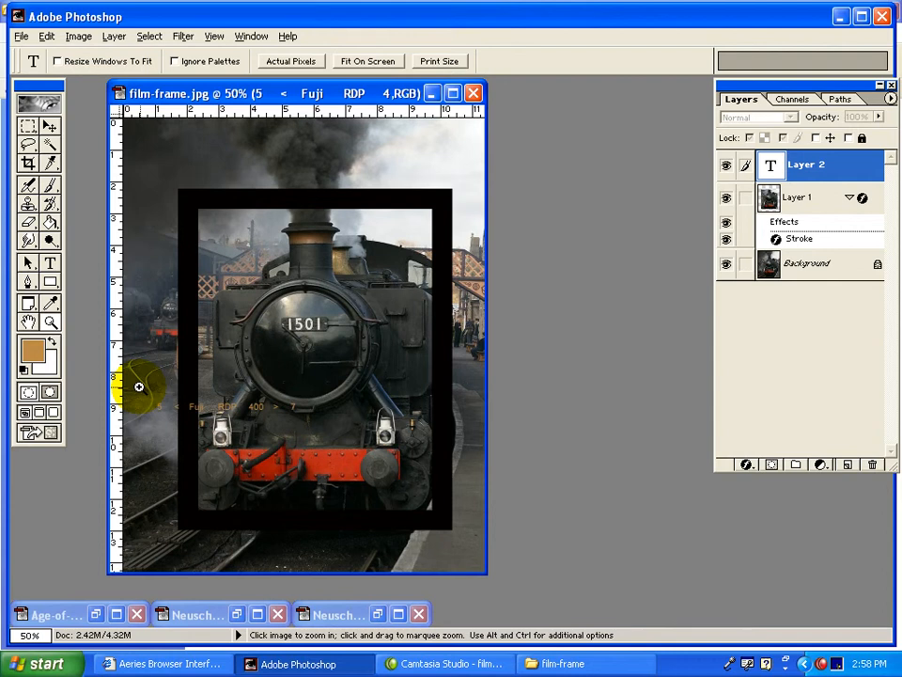
{"action": "left_click_drag", "start_coordinate": [138, 387], "coordinate": [347, 425]}
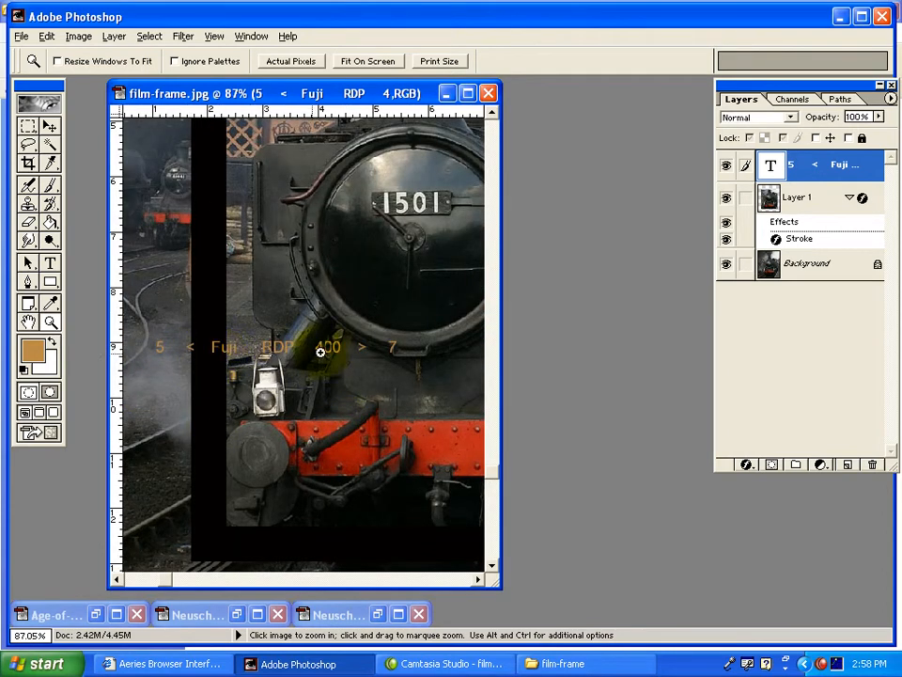
{"action": "right_click", "coordinate": [386, 355]}
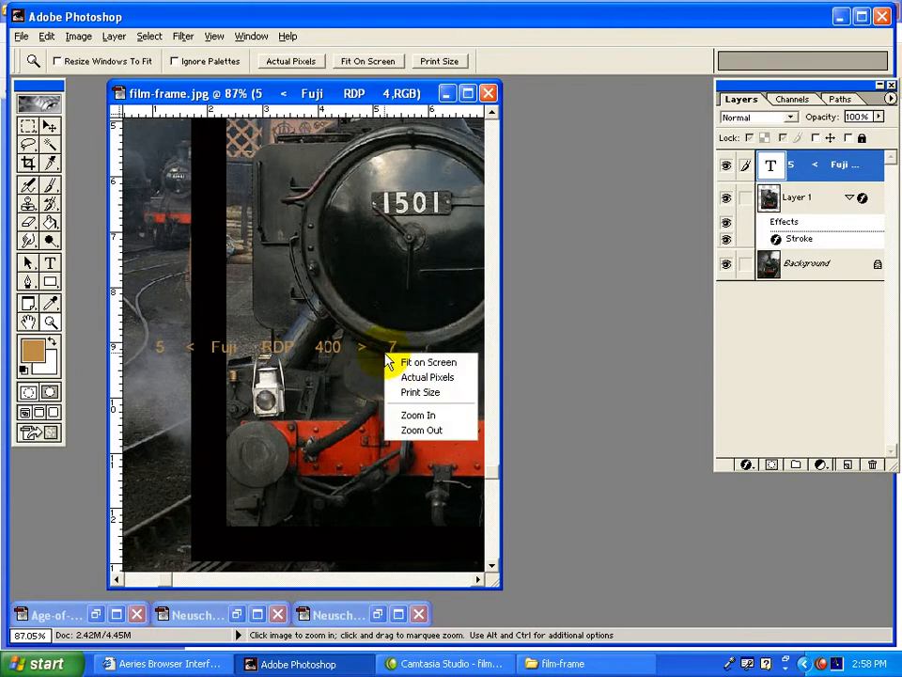
{"action": "left_click", "coordinate": [404, 362]}
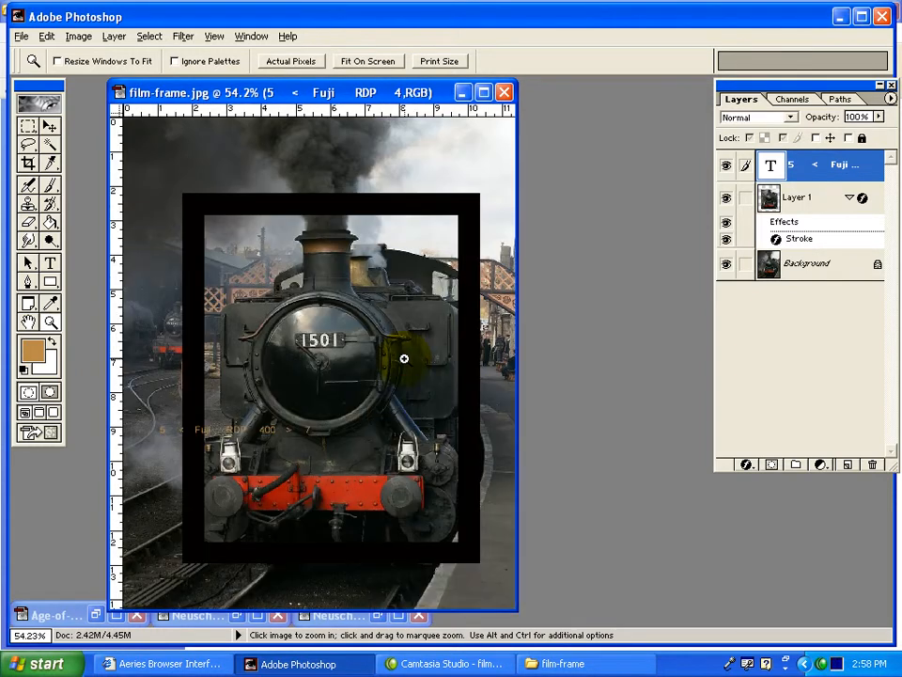
Rotate the "5 < Fuji RDP 400 > 7" text 90° counter-clockwise and place it on the frame's left black border.
{"action": "left_click", "coordinate": [48, 125]}
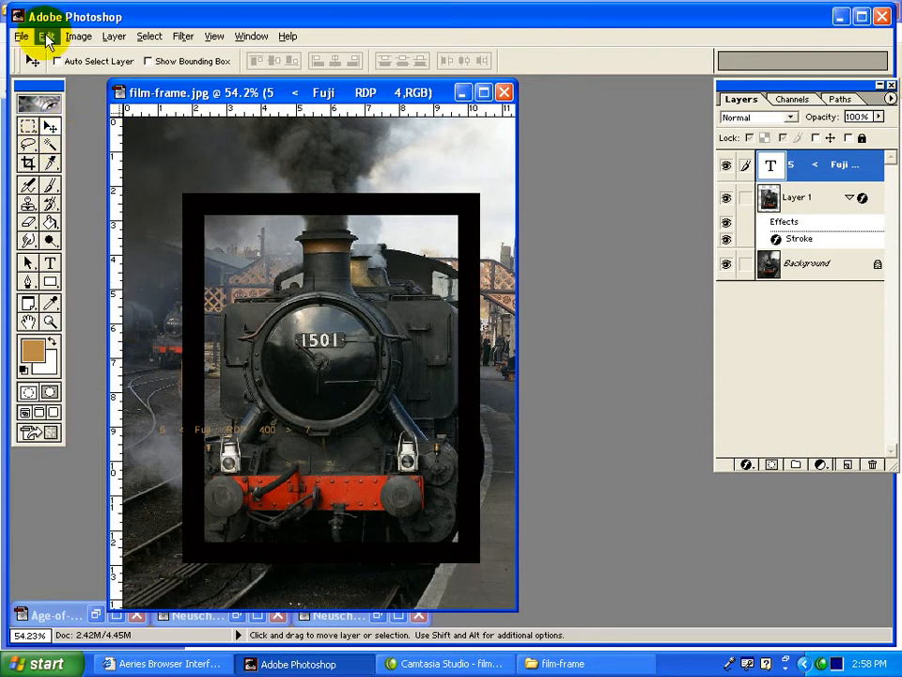
{"action": "left_click", "coordinate": [46, 37]}
{"action": "mouse_move", "coordinate": [102, 281]}
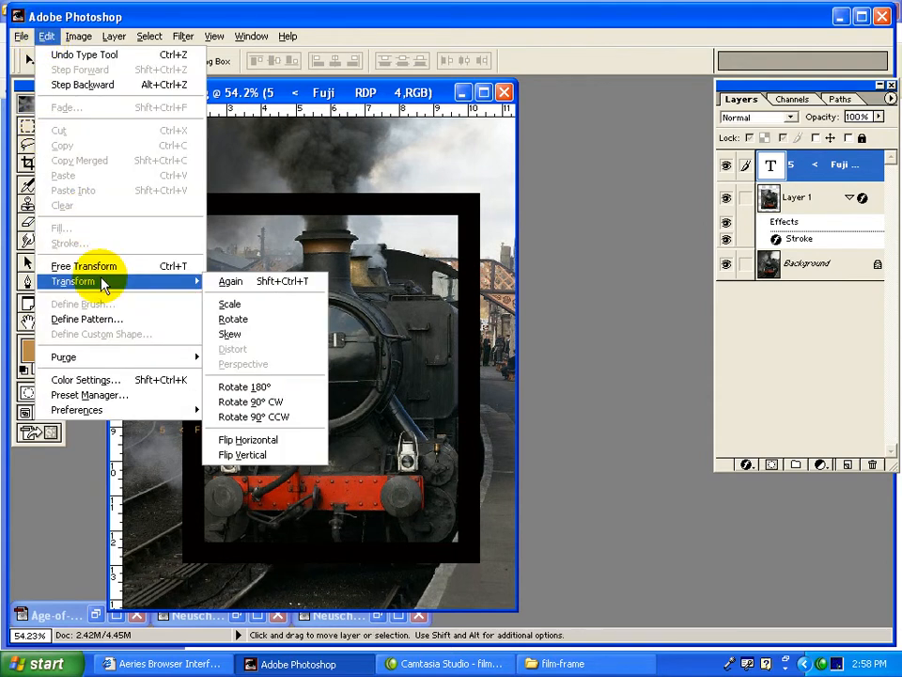
{"action": "left_click", "coordinate": [302, 417]}
{"action": "left_click_drag", "start_coordinate": [302, 417], "coordinate": [193, 334]}
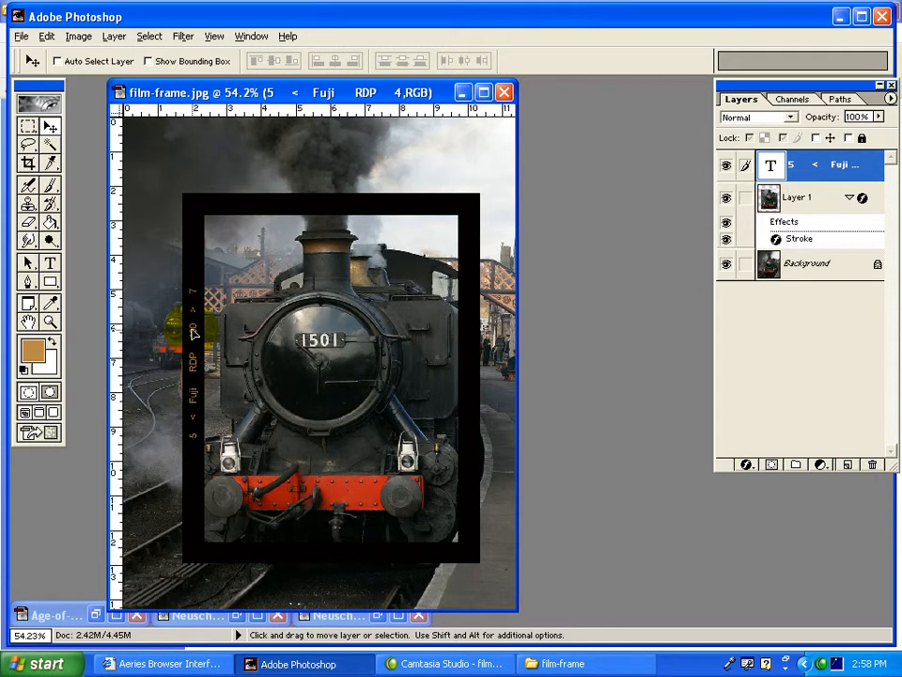
Add extra spaces between the words of the left border text so it spreads further along the frame.
{"action": "double_click", "coordinate": [770, 167]}
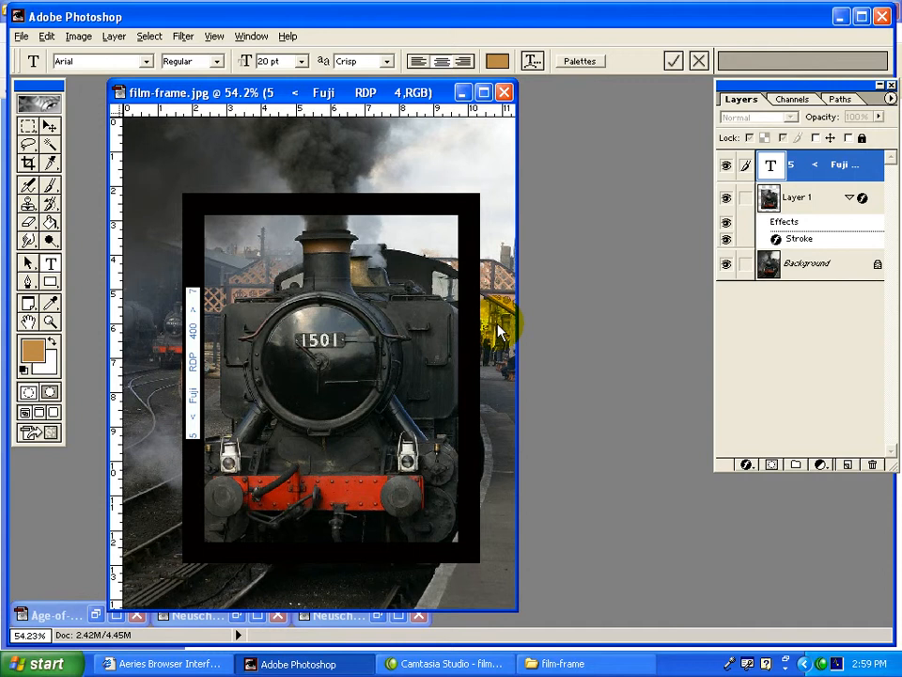
{"action": "left_click", "coordinate": [193, 319]}
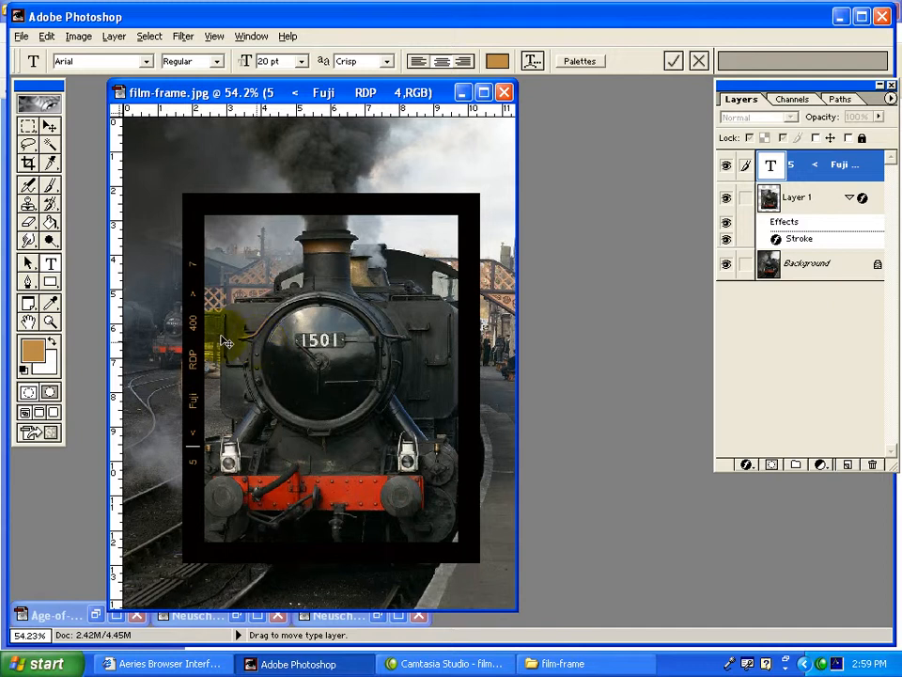
{"action": "left_click", "coordinate": [49, 127]}
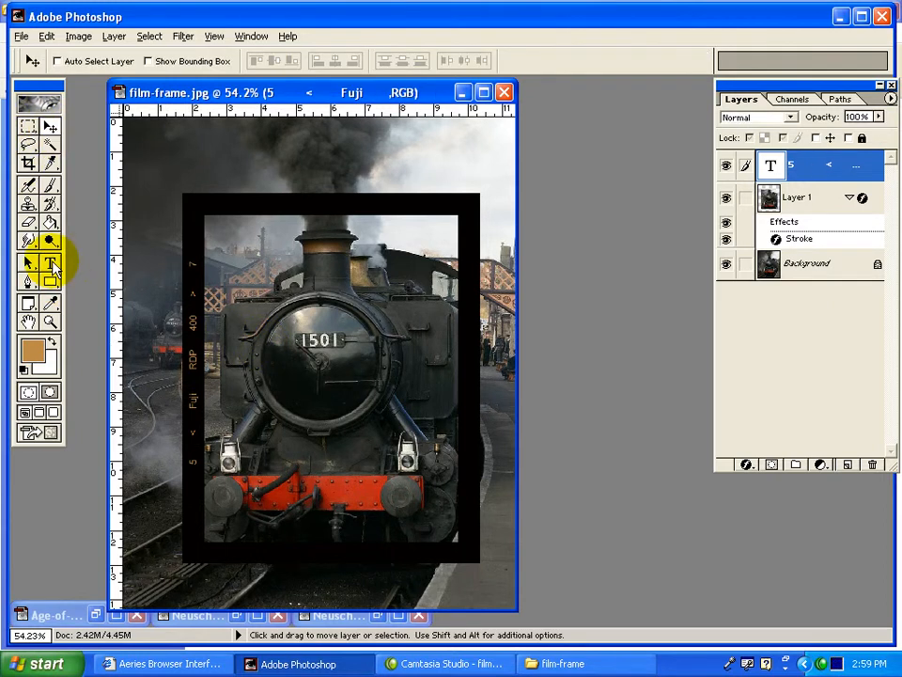
Add a second film-edge text reading "FUJI 6 FUJI 6 FUJI 6", with wide gaps, across the middle of the locomotive.
{"action": "left_click", "coordinate": [50, 263]}
{"action": "left_click", "coordinate": [366, 356]}
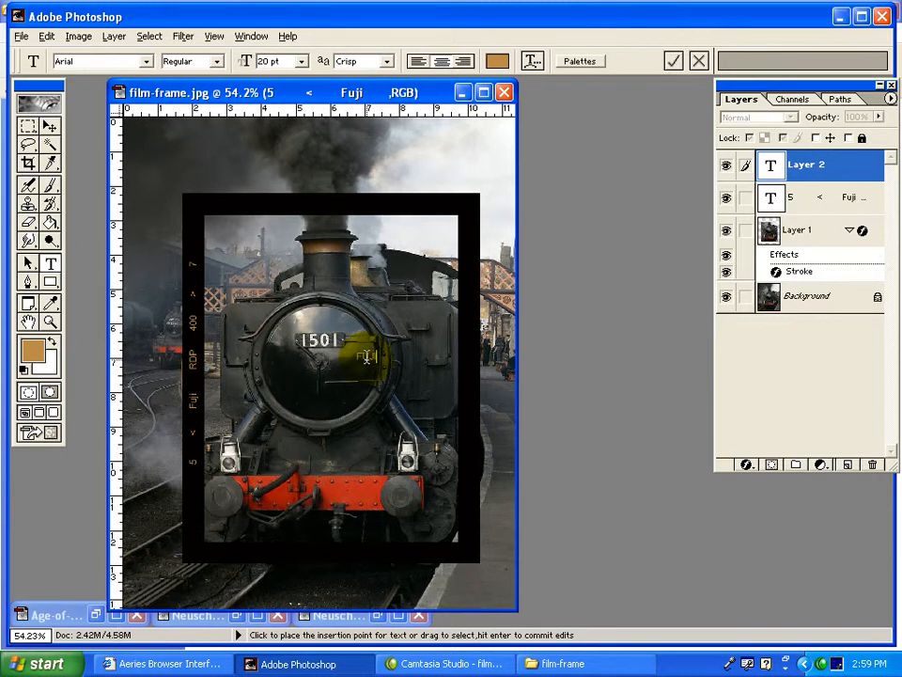
{"action": "type", "text": "FUJI     6   FUJI"}
{"action": "key", "text": "BackSpace"}
{"action": "key", "text": "BackSpace"}
{"action": "type", "text": "JI   6"}
{"action": "type", "text": "6   FUJI   6"}
{"action": "left_click", "coordinate": [50, 125]}
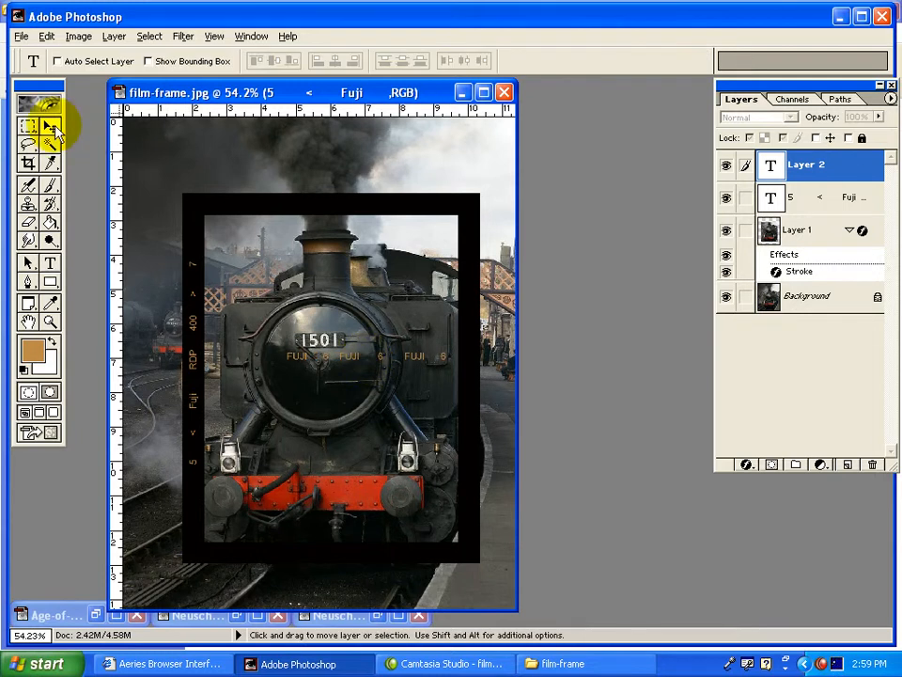
Rotate the "FUJI 6" text 90° clockwise and place it on the frame's right black border.
{"action": "left_click", "coordinate": [47, 38]}
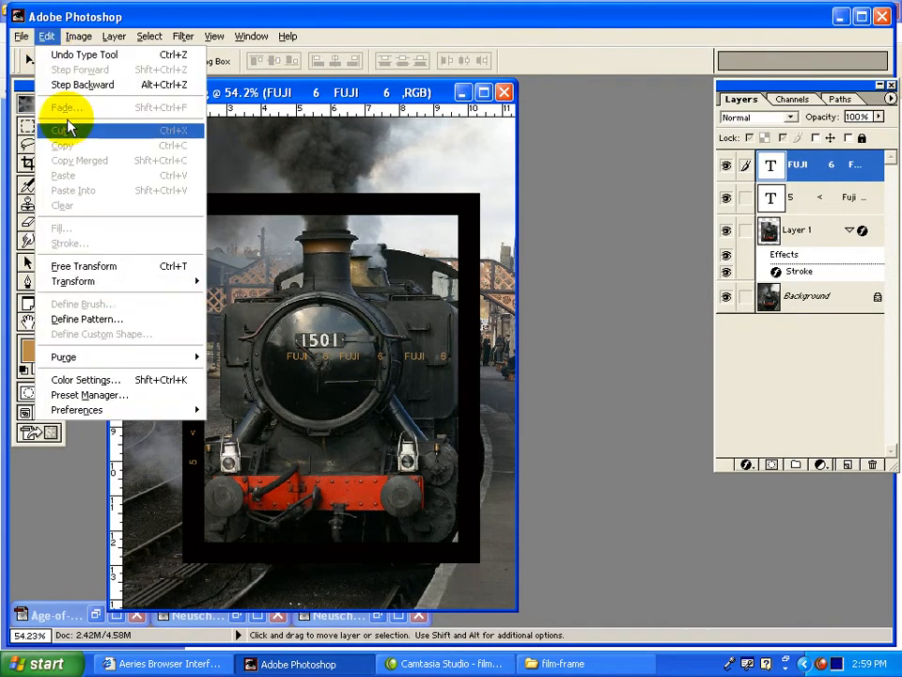
{"action": "mouse_move", "coordinate": [119, 283]}
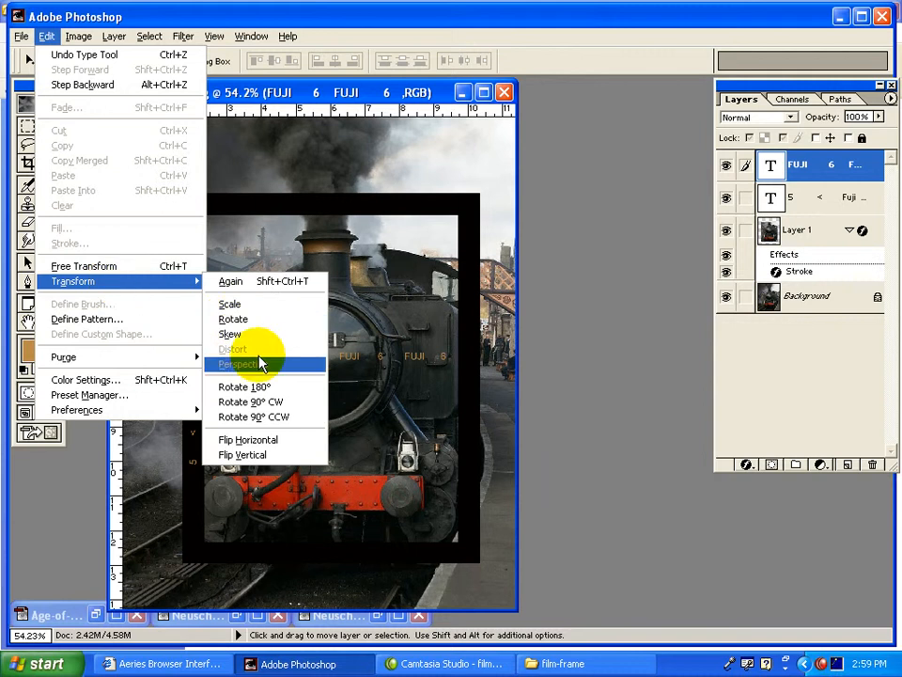
{"action": "left_click", "coordinate": [308, 402]}
{"action": "left_click_drag", "start_coordinate": [331, 391], "coordinate": [473, 354]}
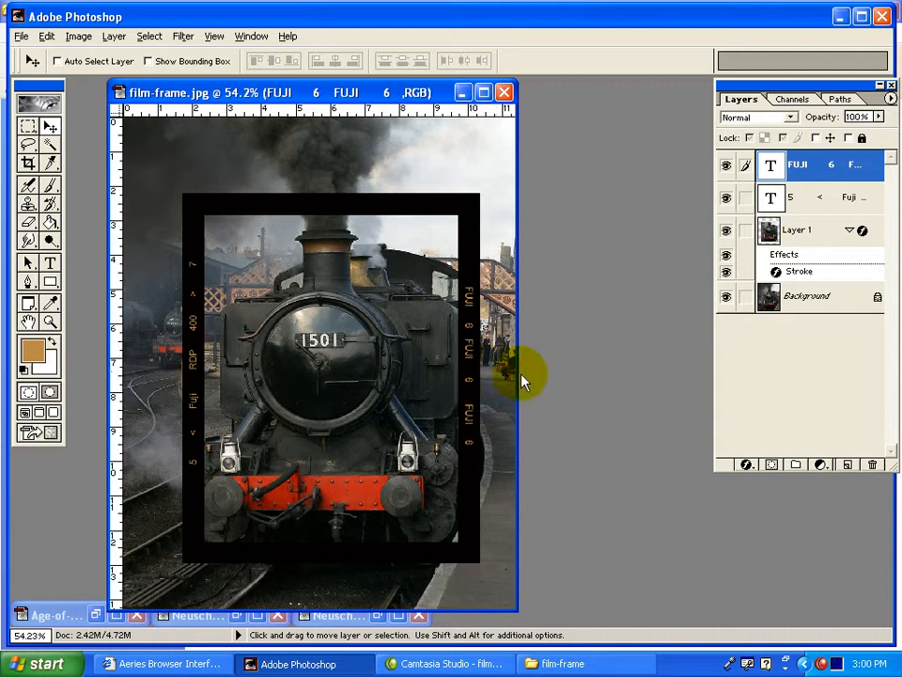
Hide the Background layer and stamp a merged copy of all visible layers onto a new top layer.
{"action": "left_click", "coordinate": [727, 298]}
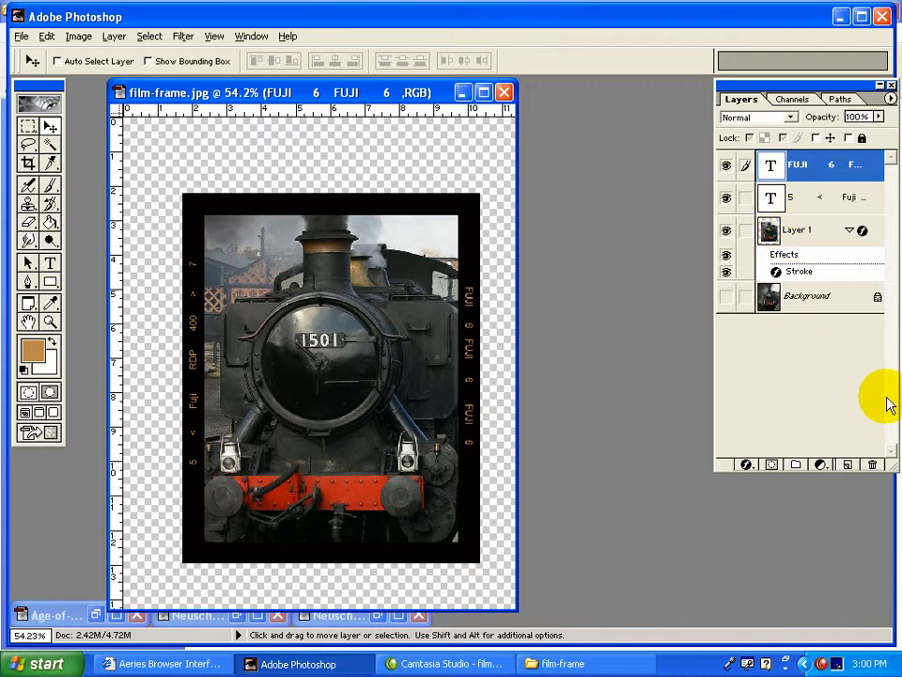
{"action": "left_click", "coordinate": [847, 465]}
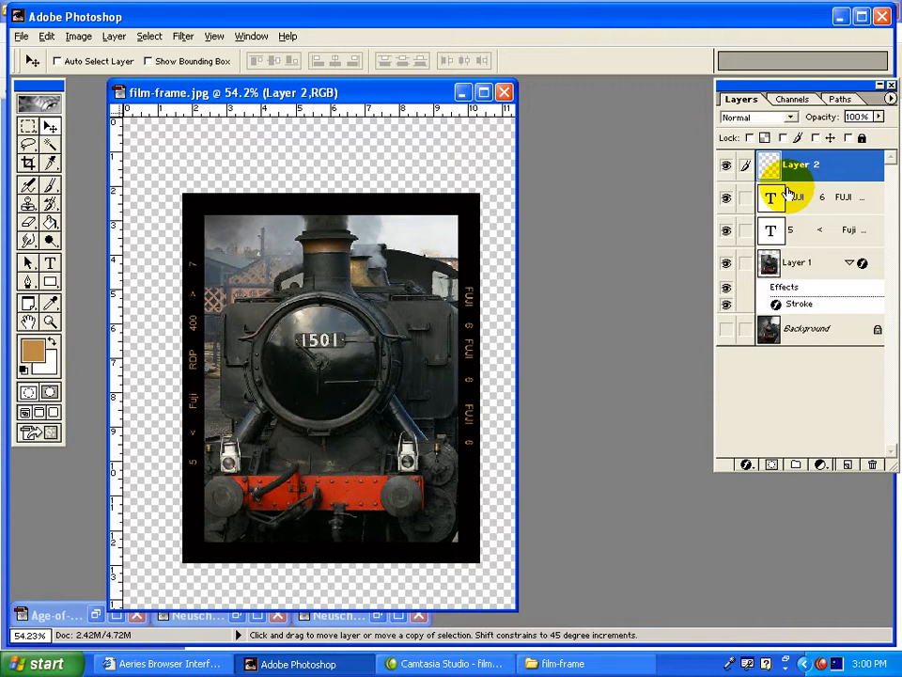
{"action": "left_click", "coordinate": [113, 35]}
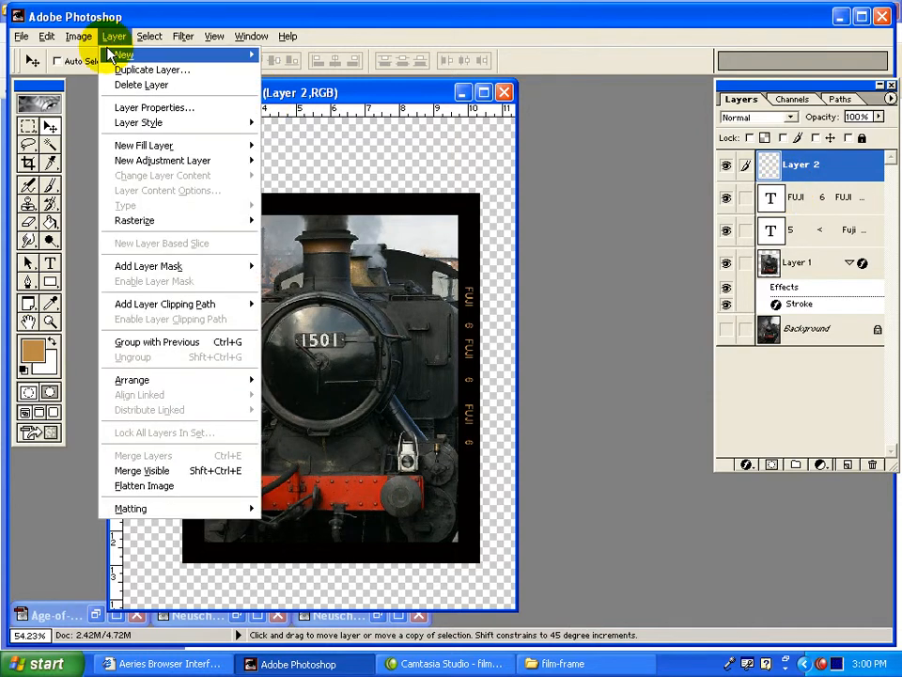
{"action": "left_click", "coordinate": [178, 472]}
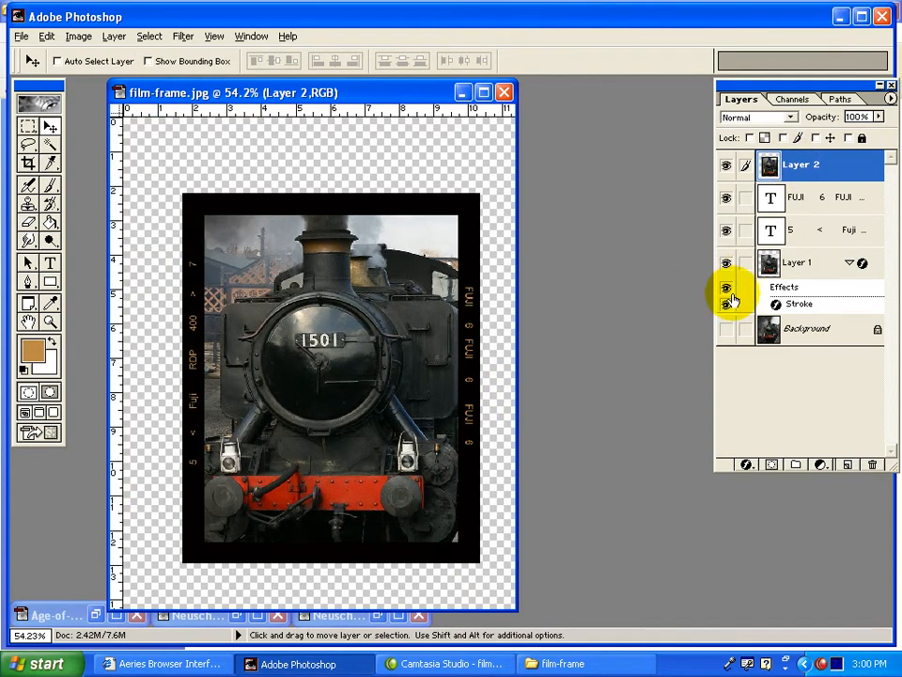
{"action": "left_click", "coordinate": [726, 329]}
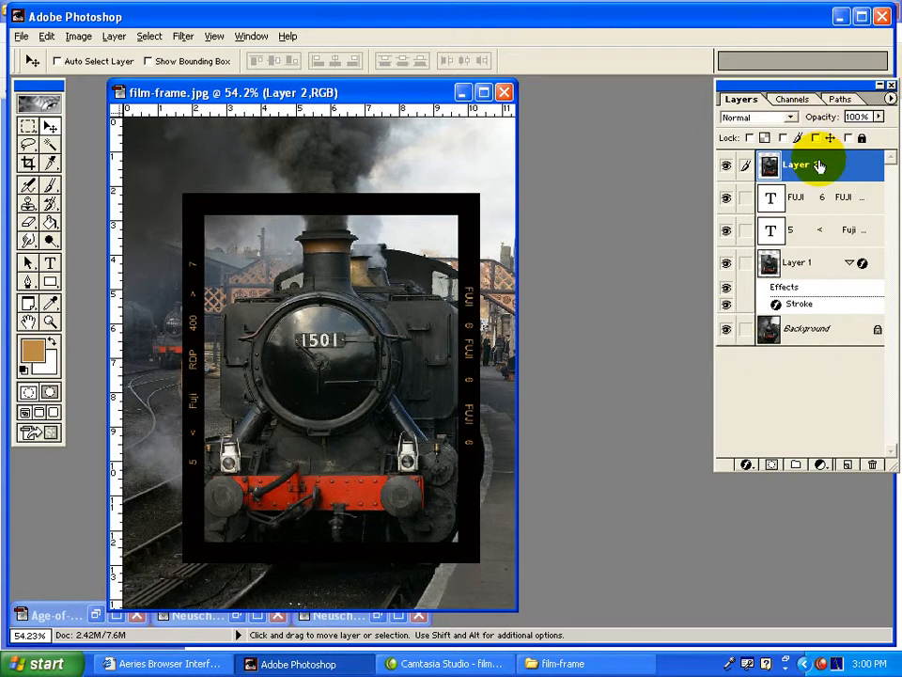
{"action": "left_click", "coordinate": [726, 329]}
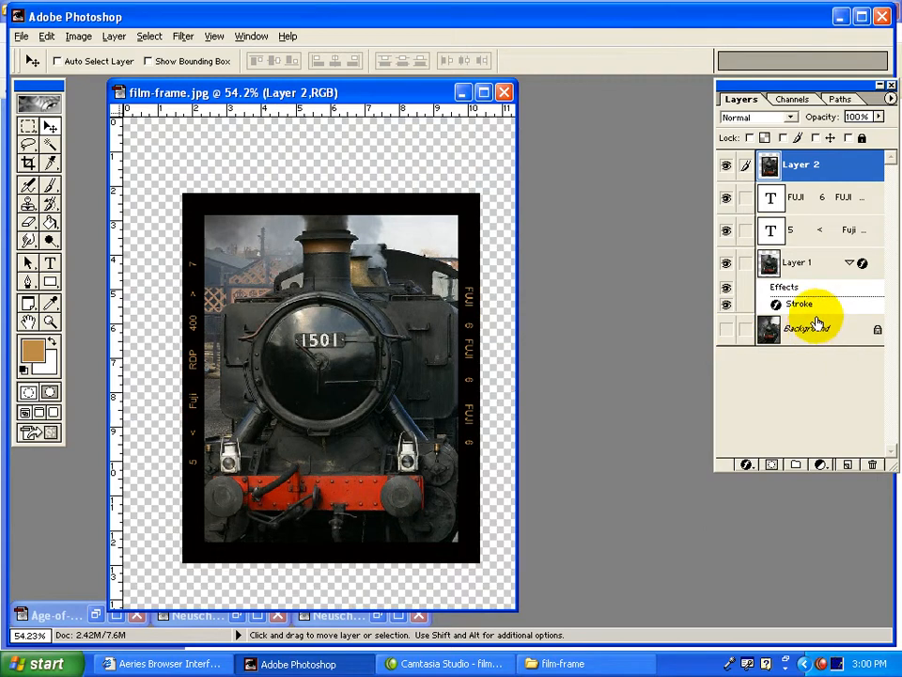
Delete the two film-edge text layers and Layer 1, keeping only the merged Layer 2 and the Background.
{"action": "double_click", "coordinate": [812, 197]}
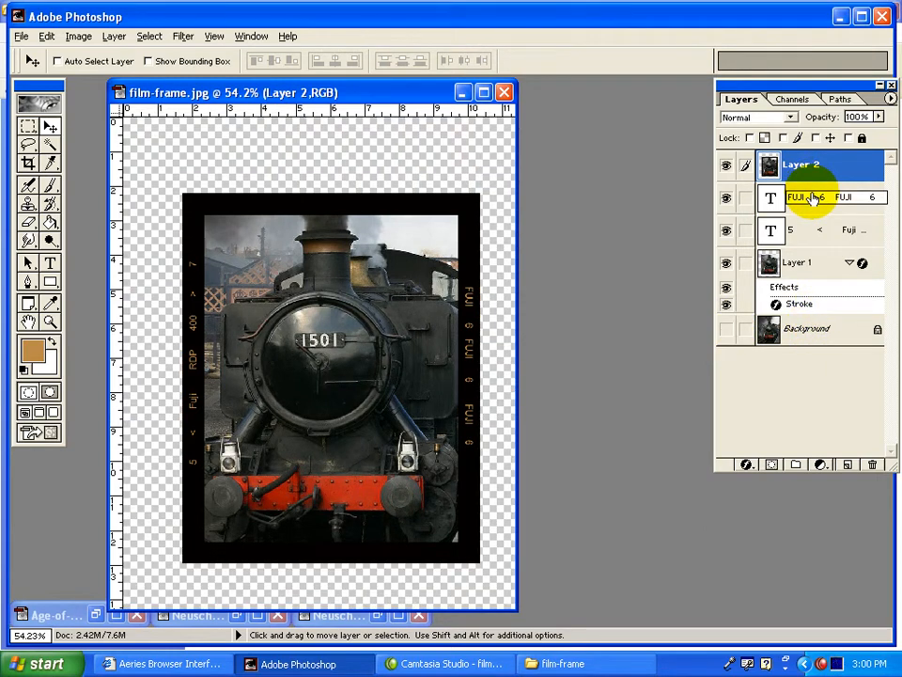
{"action": "left_click_drag", "start_coordinate": [806, 198], "coordinate": [874, 464]}
{"action": "left_click_drag", "start_coordinate": [806, 195], "coordinate": [872, 465]}
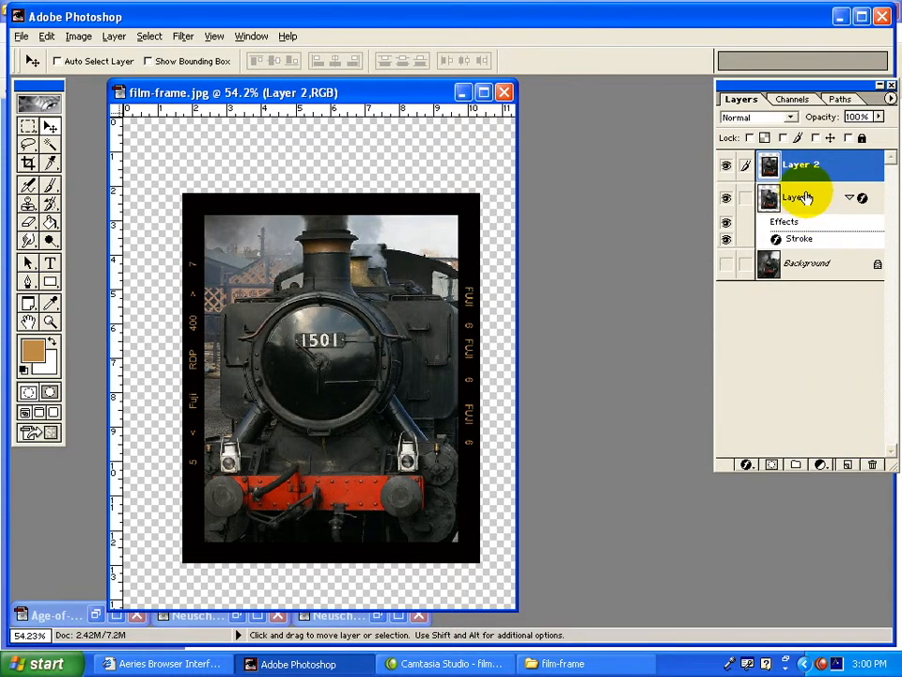
{"action": "left_click", "coordinate": [727, 199]}
{"action": "left_click", "coordinate": [727, 199]}
{"action": "left_click_drag", "start_coordinate": [780, 204], "coordinate": [874, 464]}
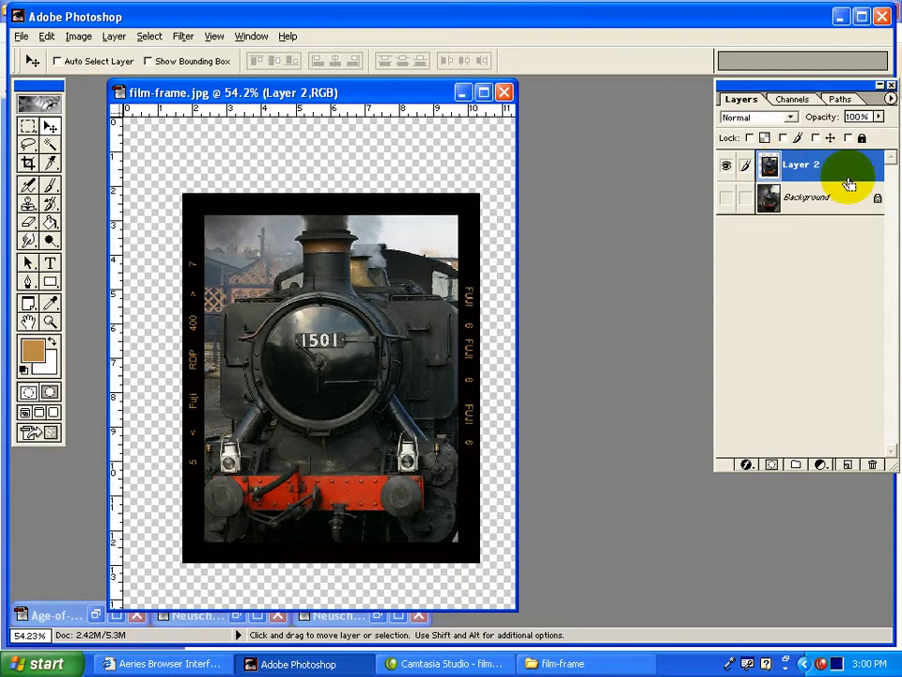
Duplicate the merged film frame layer twice and briefly review the finished reference image.
{"action": "key", "text": "ctrl+j"}
{"action": "key", "text": "ctrl+j"}
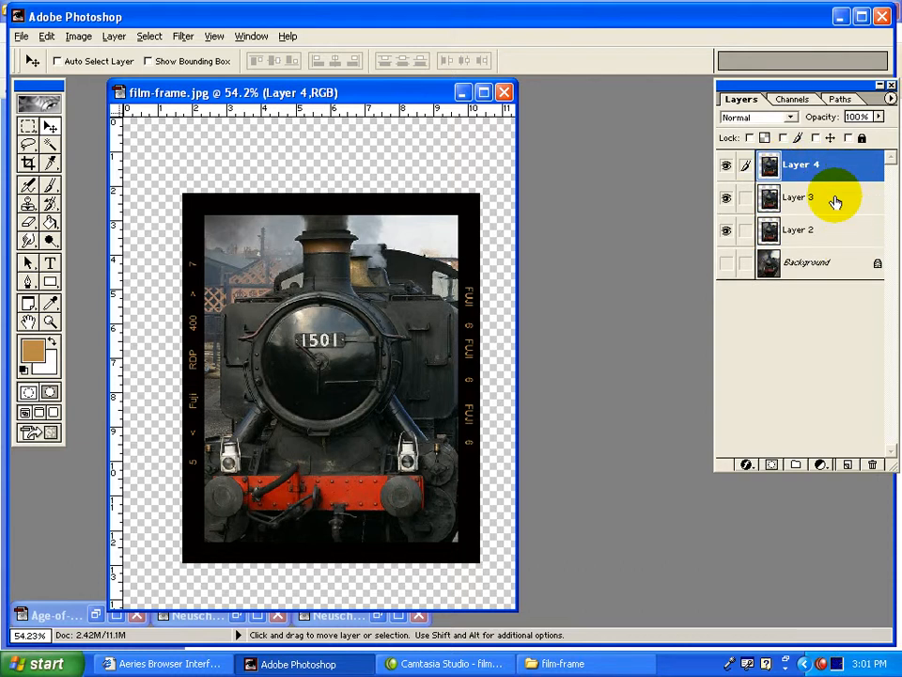
{"action": "left_click", "coordinate": [95, 616]}
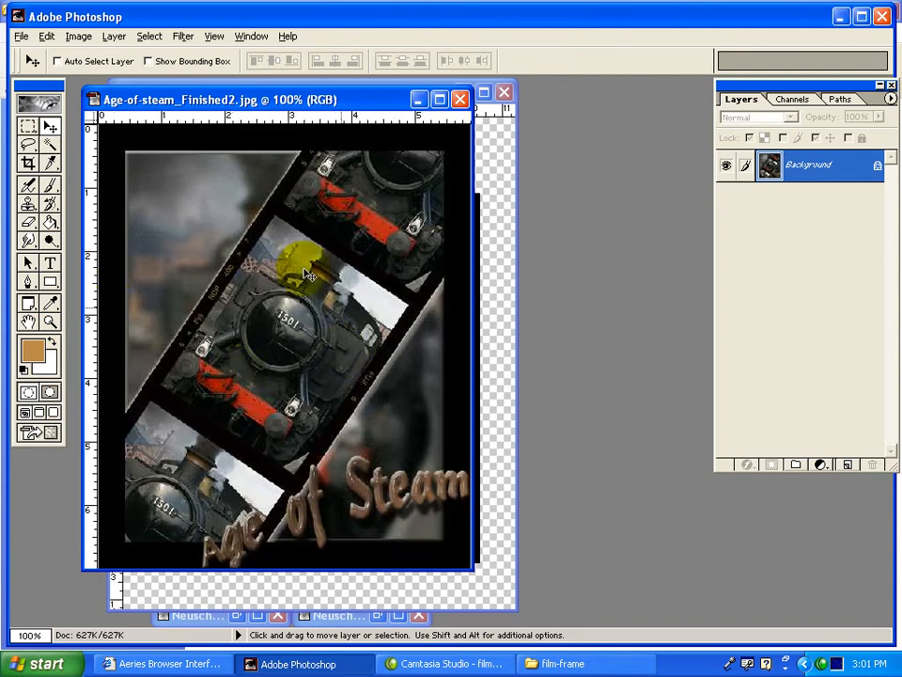
{"action": "left_click", "coordinate": [419, 99]}
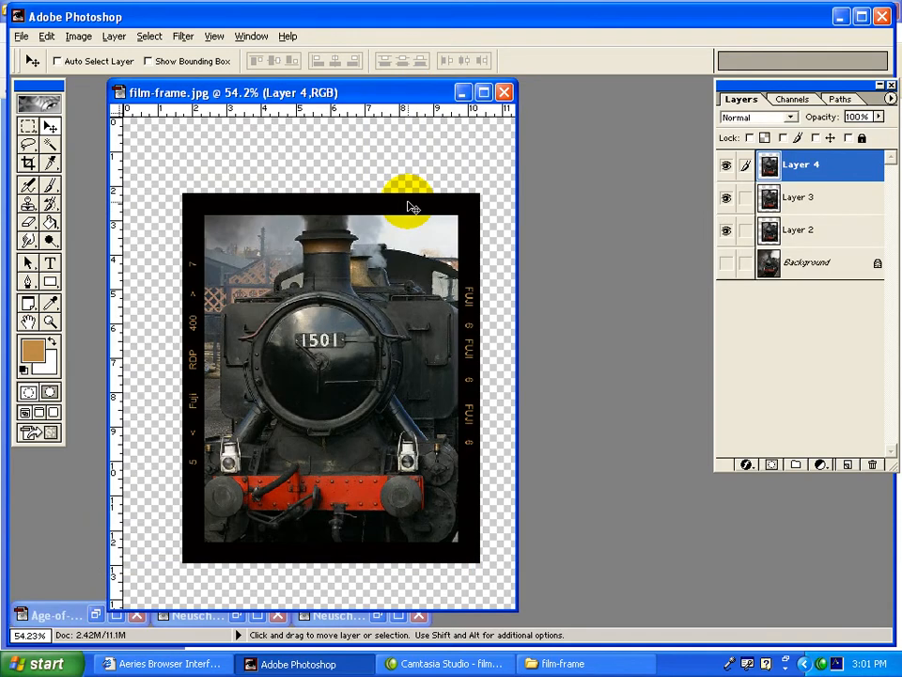
Move Layer 4's film frame straight up so its lower border joins the top border of the middle frame.
{"action": "key", "text": "ctrl+minus"}
{"action": "key", "text": "ctrl+minus"}
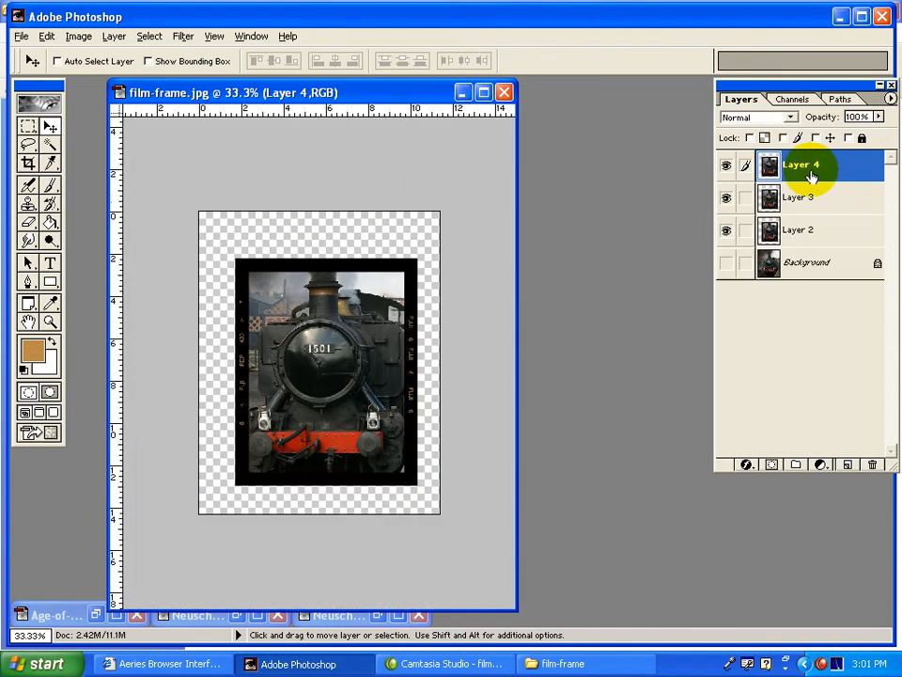
{"action": "left_click_drag", "start_coordinate": [350, 303], "coordinate": [358, 215]}
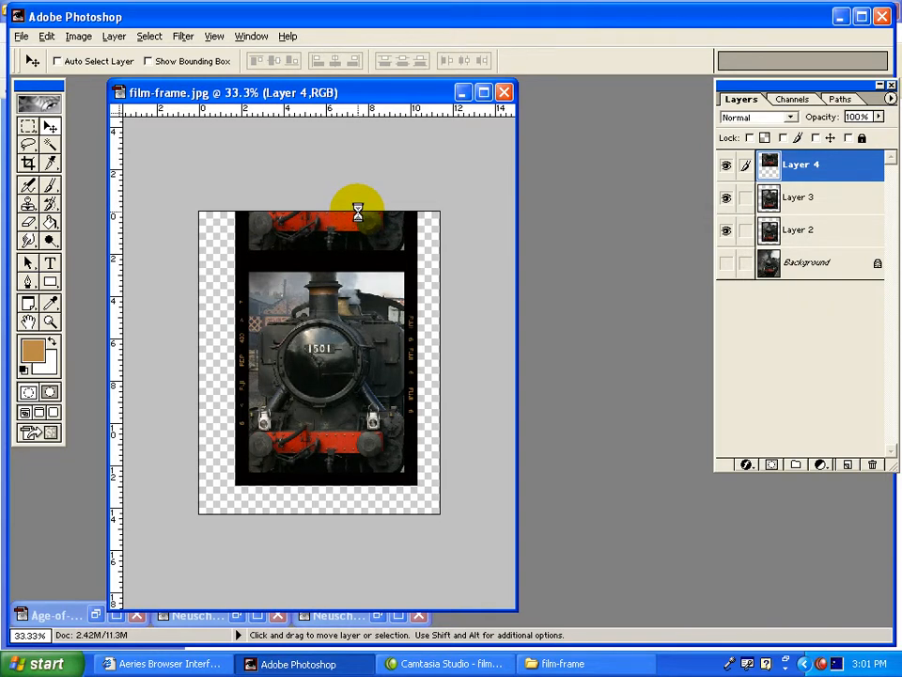
Move Layer 3's film frame straight down so its upper border joins the bottom border of the middle frame.
{"action": "left_click", "coordinate": [812, 234]}
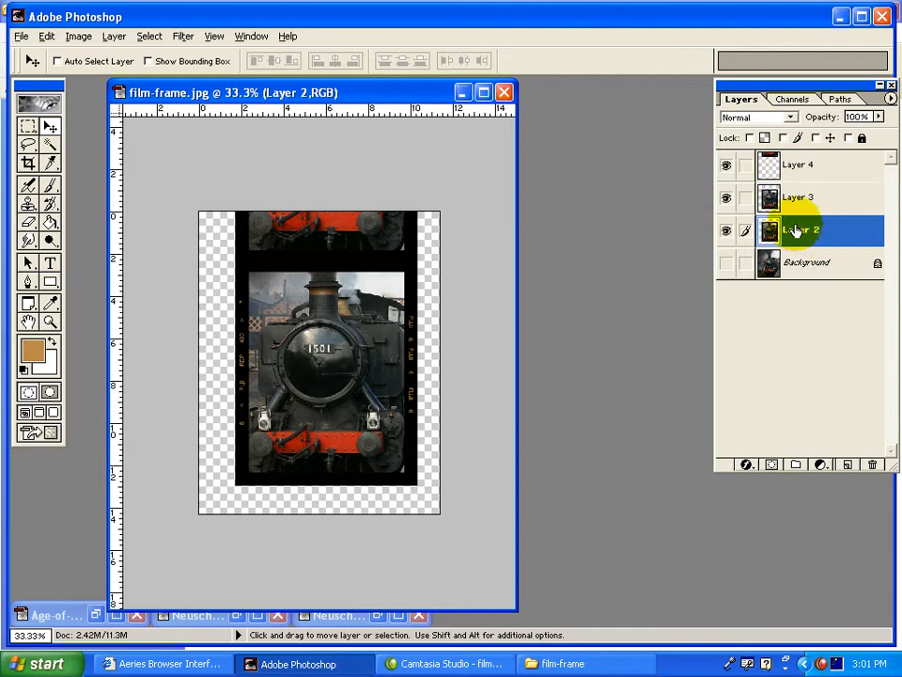
{"action": "left_click", "coordinate": [766, 201]}
{"action": "left_click_drag", "start_coordinate": [357, 411], "coordinate": [359, 459]}
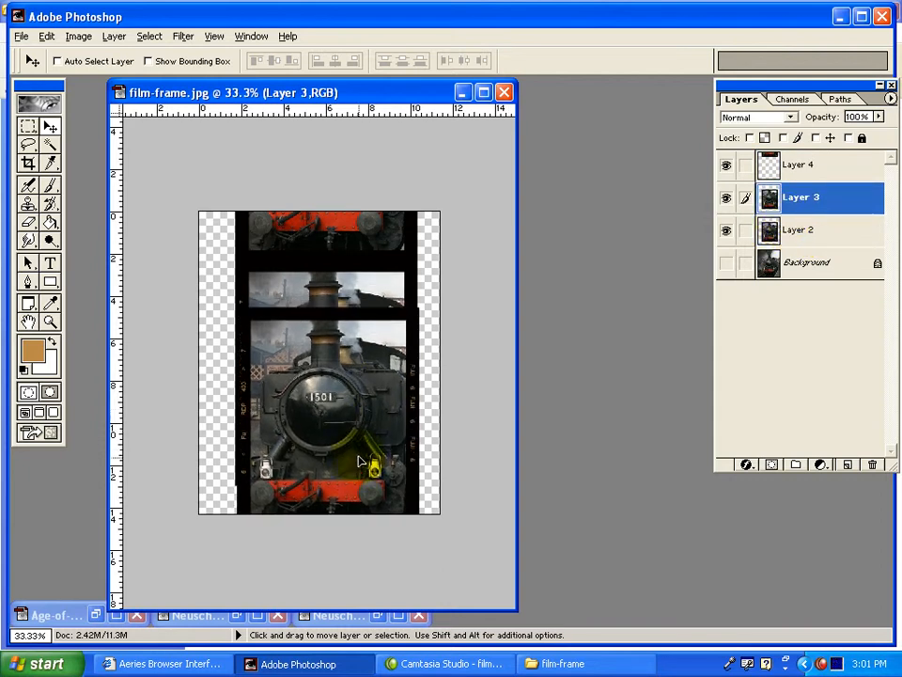
{"action": "left_click_drag", "start_coordinate": [373, 343], "coordinate": [387, 508]}
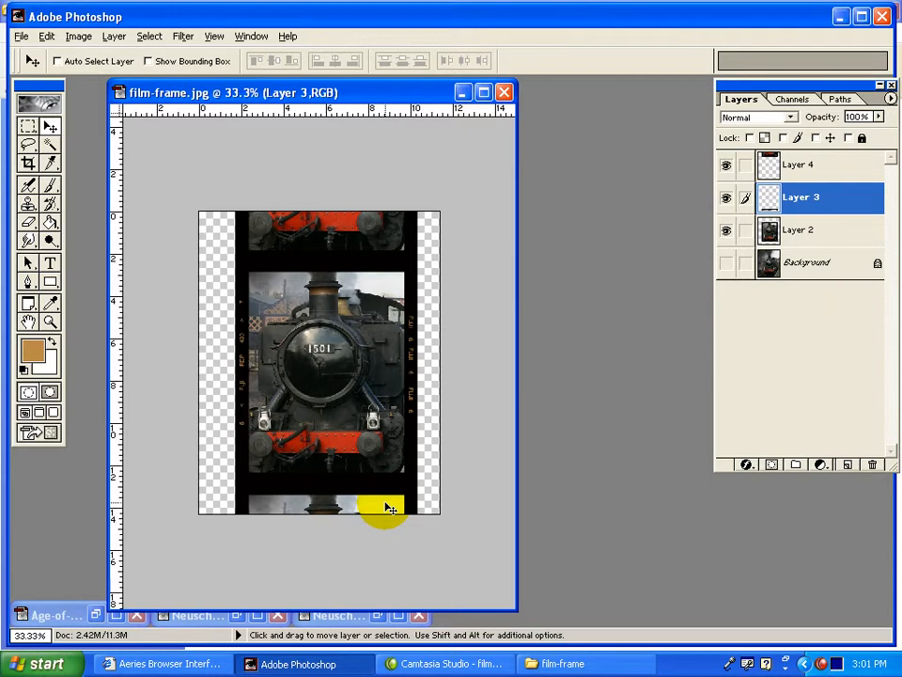
Link Layer 3 and Layer 2 to Layer 4, test moving the strip as one piece, and undo that move.
{"action": "left_click", "coordinate": [801, 165]}
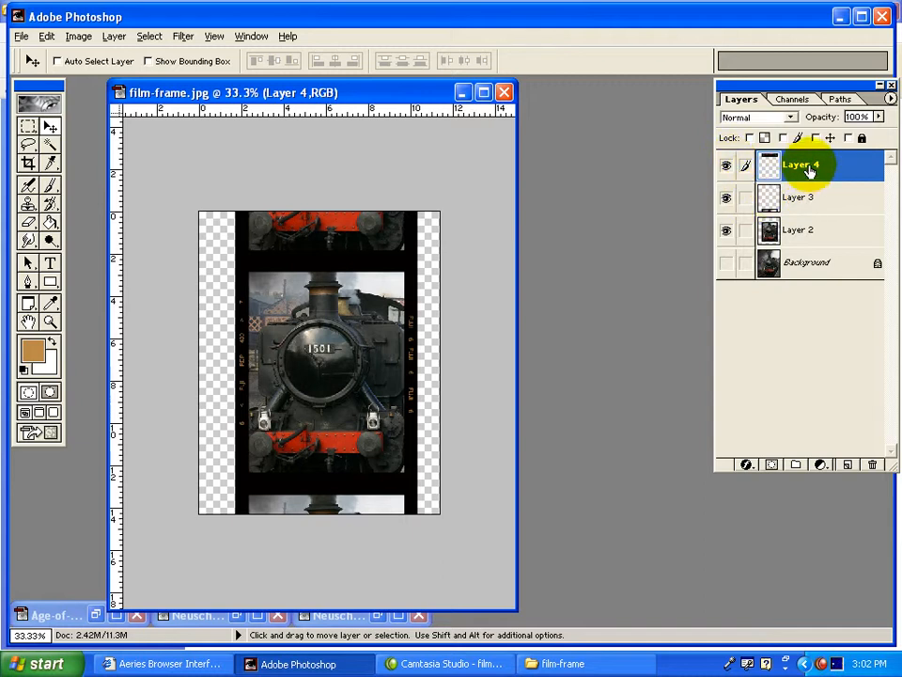
{"action": "left_click", "coordinate": [746, 200]}
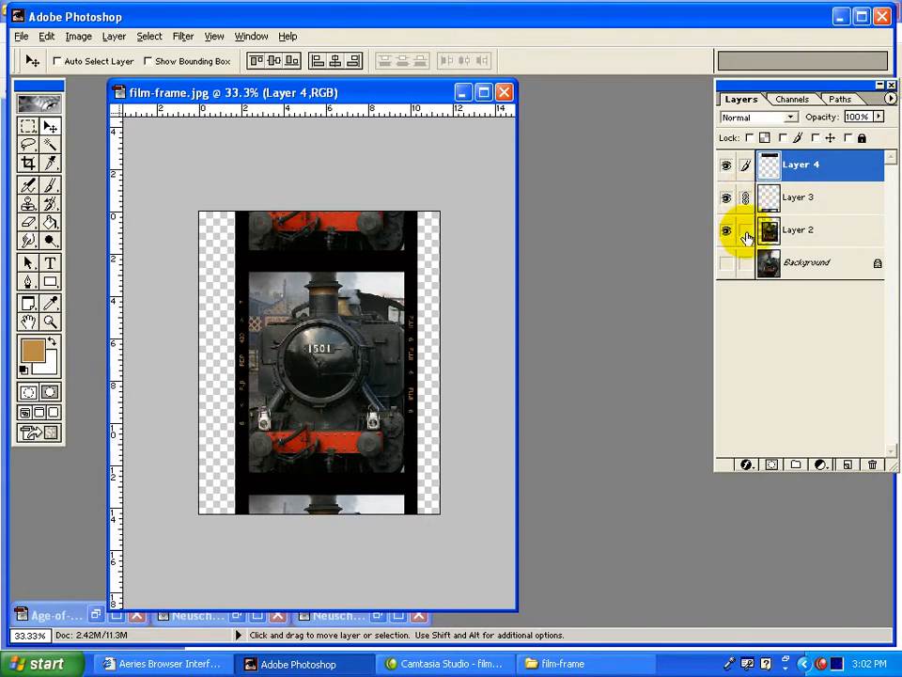
{"action": "left_click", "coordinate": [745, 232]}
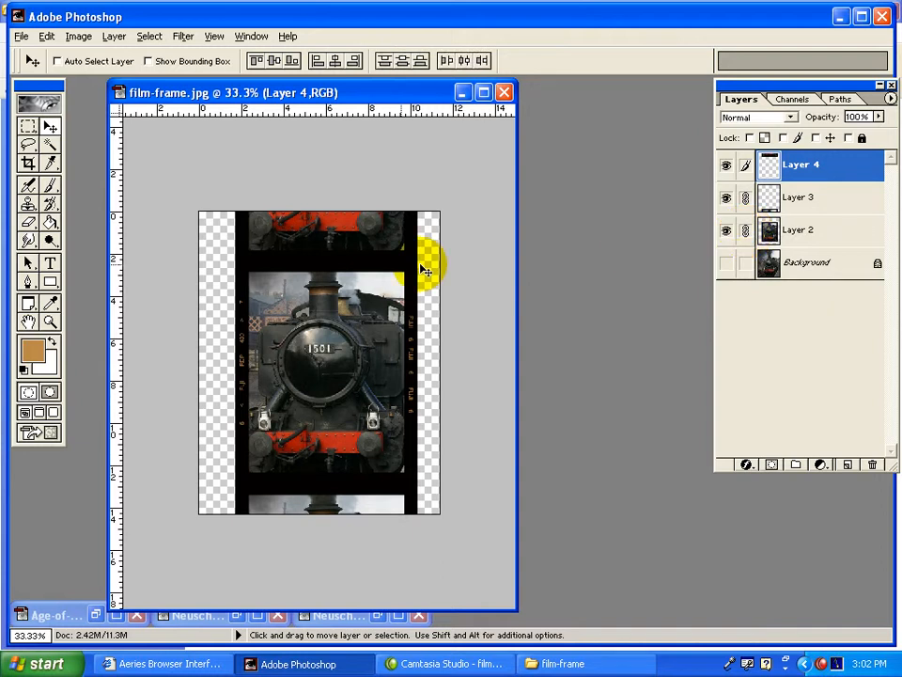
{"action": "left_click_drag", "start_coordinate": [325, 257], "coordinate": [391, 249]}
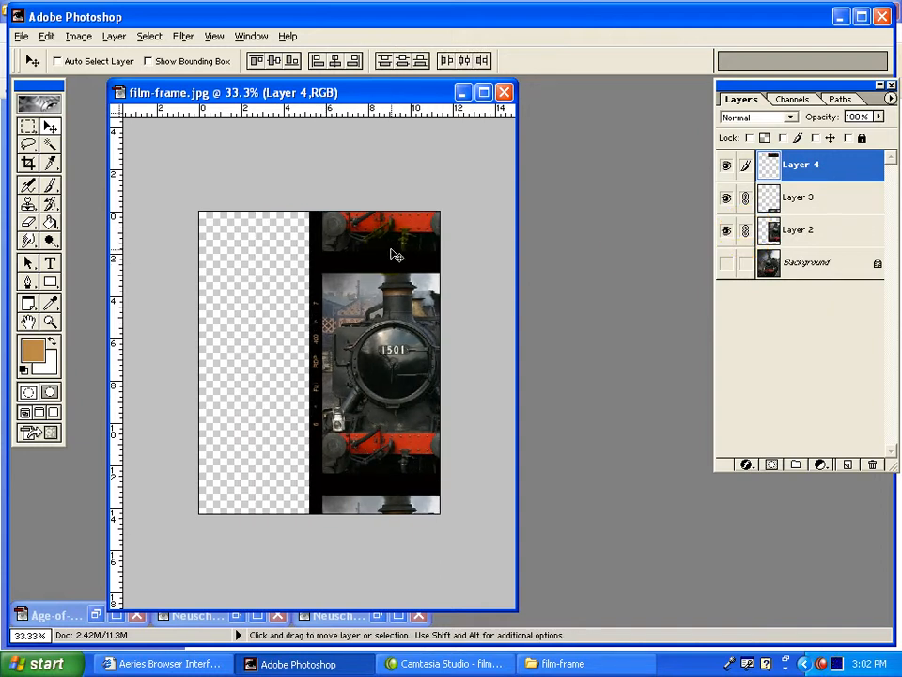
{"action": "key", "text": "ctrl+z"}
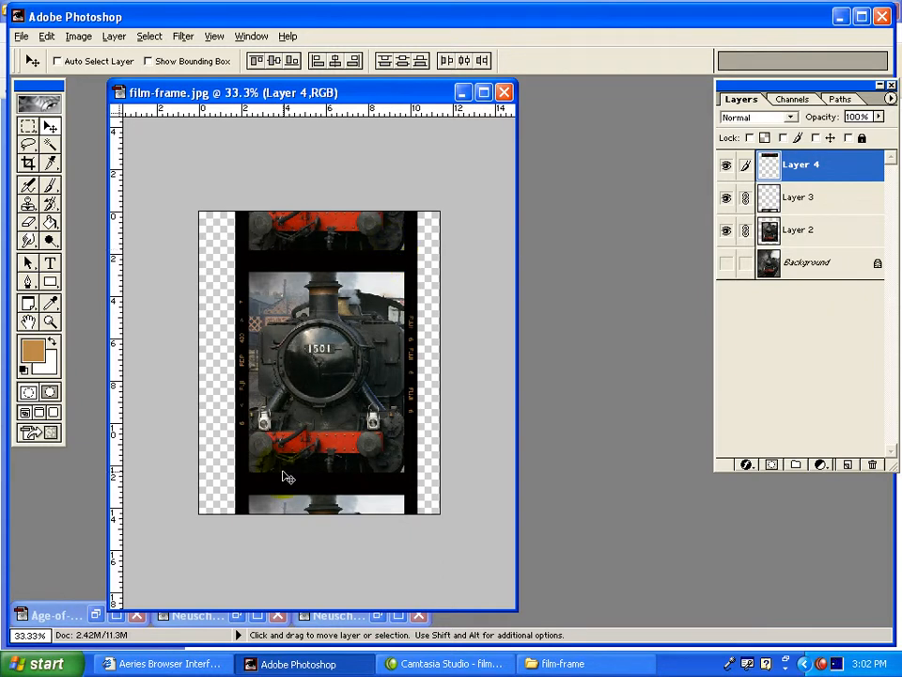
Rotate the linked three-frame film strip clockwise by about 40 degrees with Free Transform.
{"action": "key", "text": "ctrl+t"}
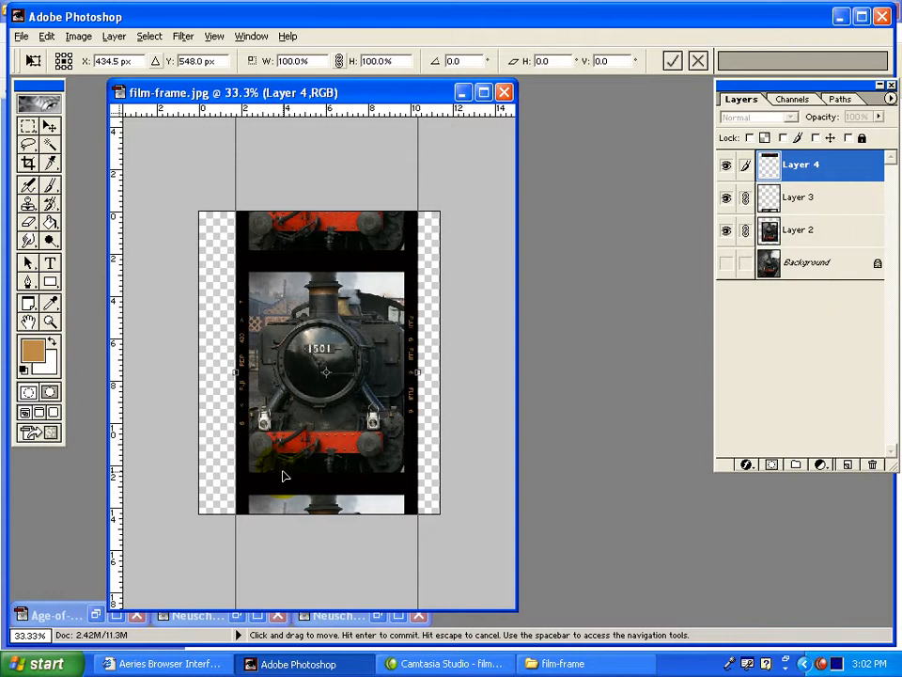
{"action": "key", "text": "ctrl+minus"}
{"action": "key", "text": "ctrl+minus"}
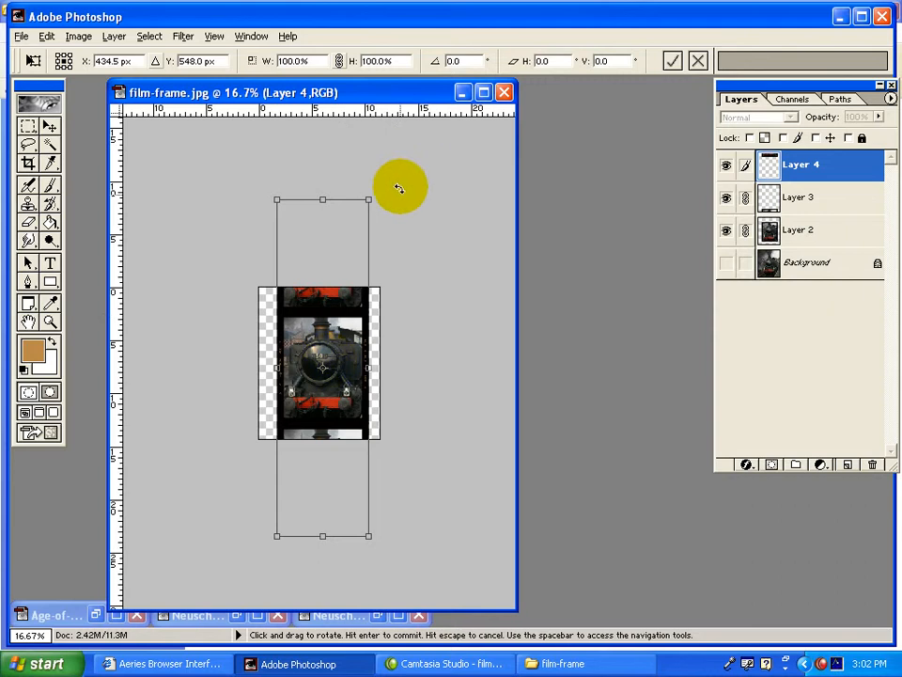
{"action": "left_click_drag", "start_coordinate": [389, 185], "coordinate": [460, 290]}
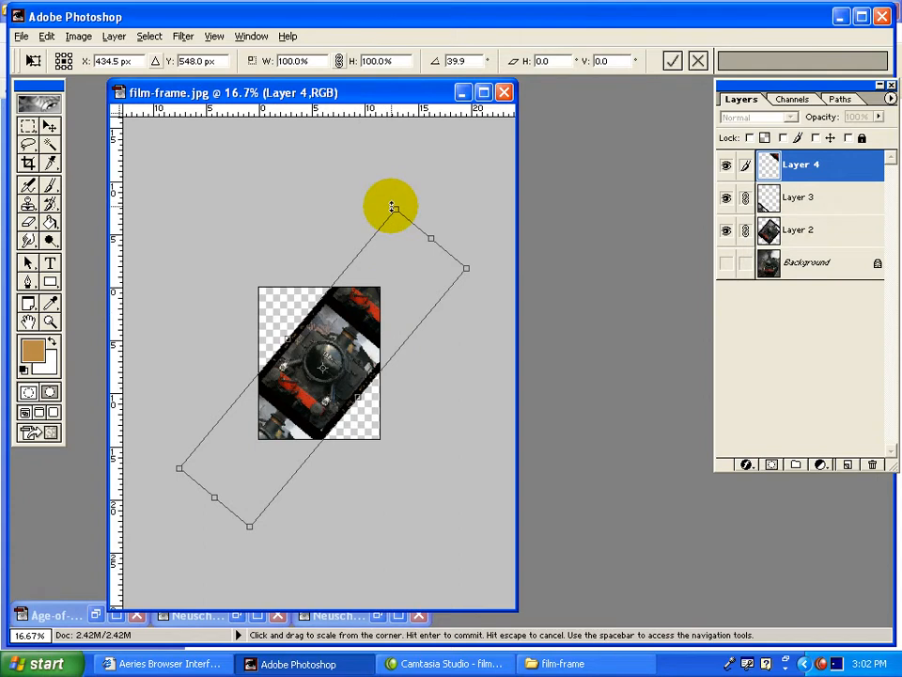
Scale the rotated film strip to about 65% width and 74% height, running diagonally across the canvas, and apply the transform.
{"action": "left_click_drag", "start_coordinate": [394, 207], "coordinate": [373, 261]}
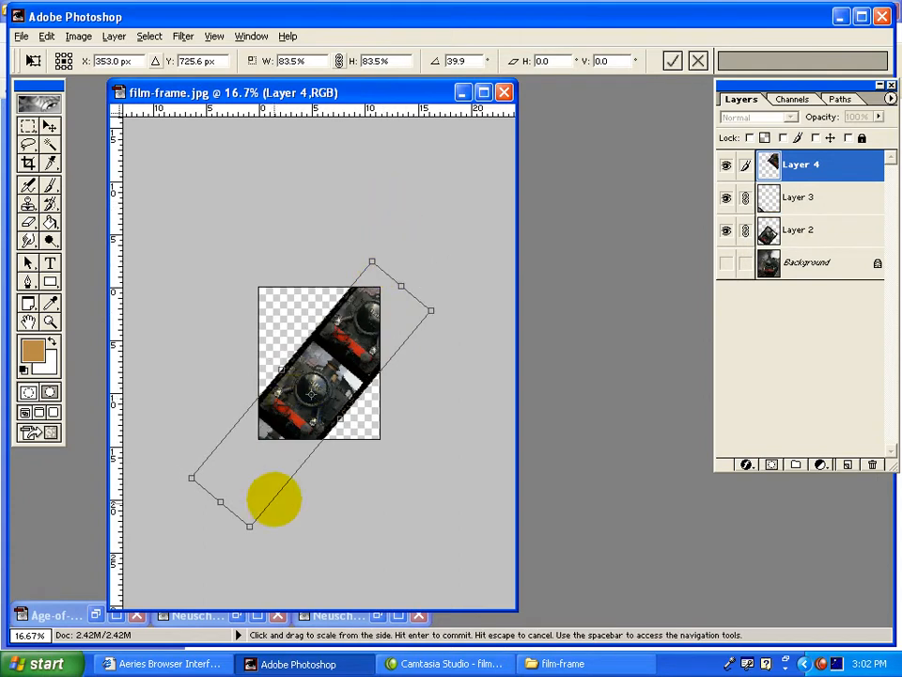
{"action": "left_click_drag", "start_coordinate": [248, 527], "coordinate": [254, 458]}
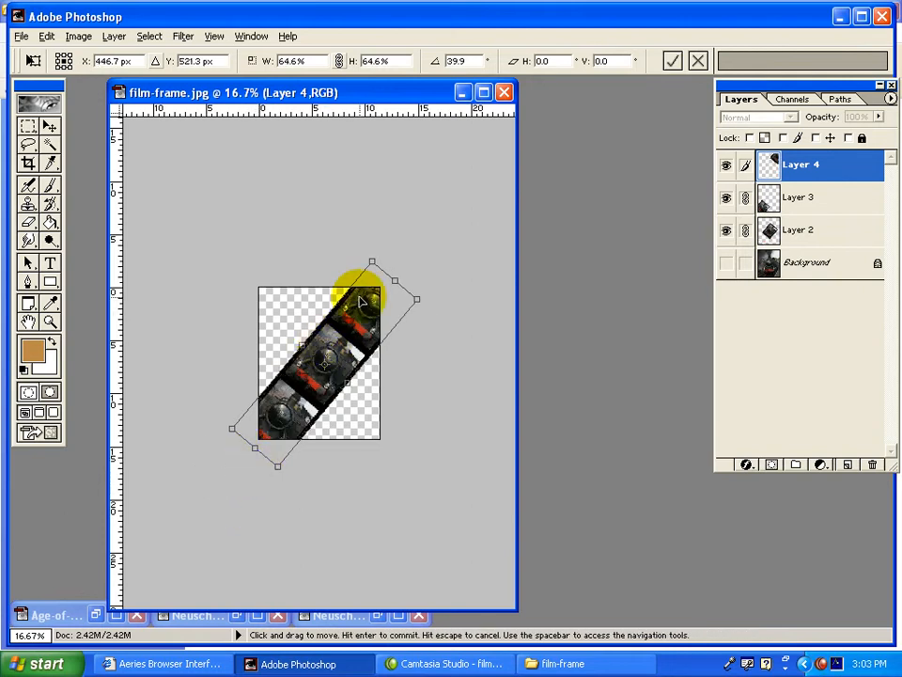
{"action": "left_click_drag", "start_coordinate": [395, 279], "coordinate": [403, 269]}
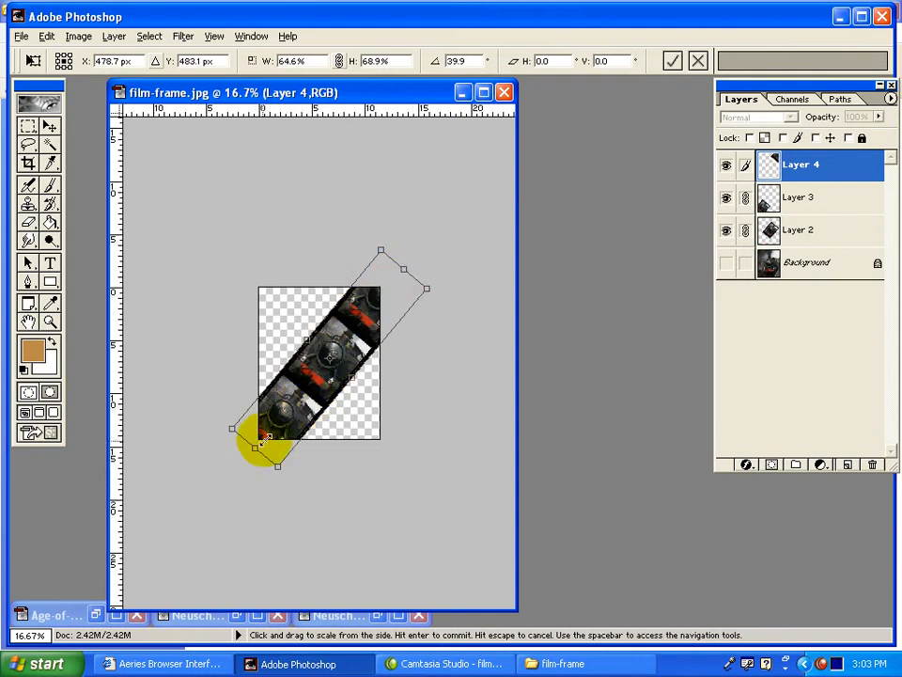
{"action": "left_click_drag", "start_coordinate": [254, 445], "coordinate": [234, 449]}
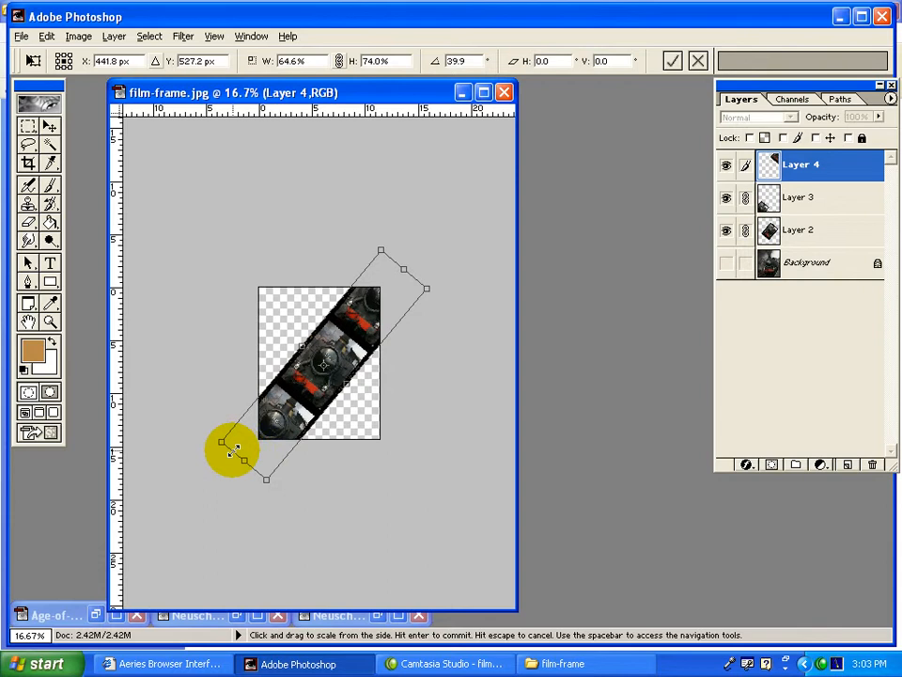
{"action": "key", "text": "ctrl+plus"}
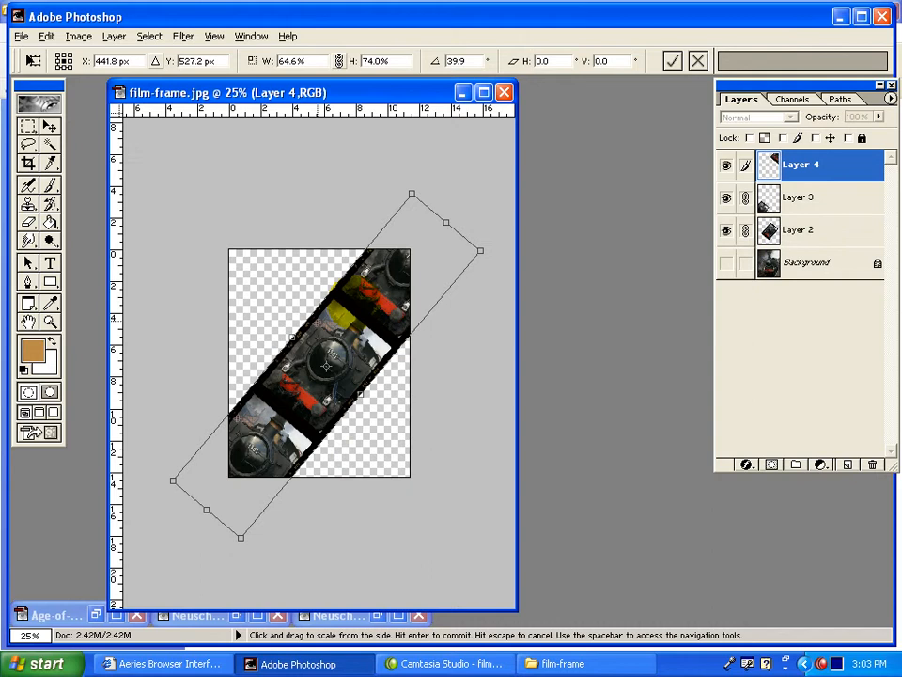
{"action": "key", "text": "Return"}
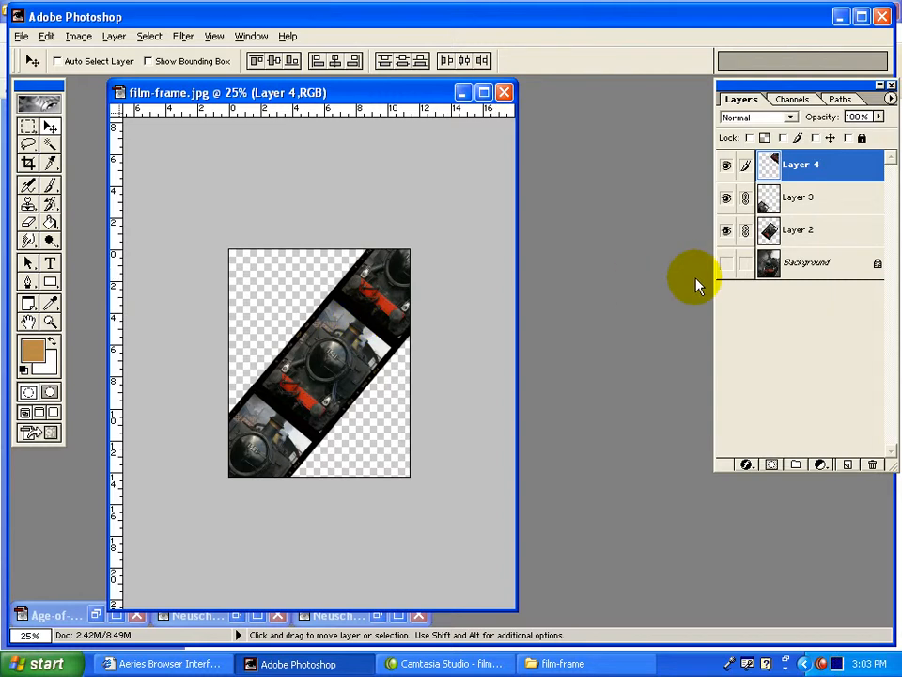
Show the Background layer and convert it to a regular layer named Layer 0.
{"action": "left_click", "coordinate": [726, 264]}
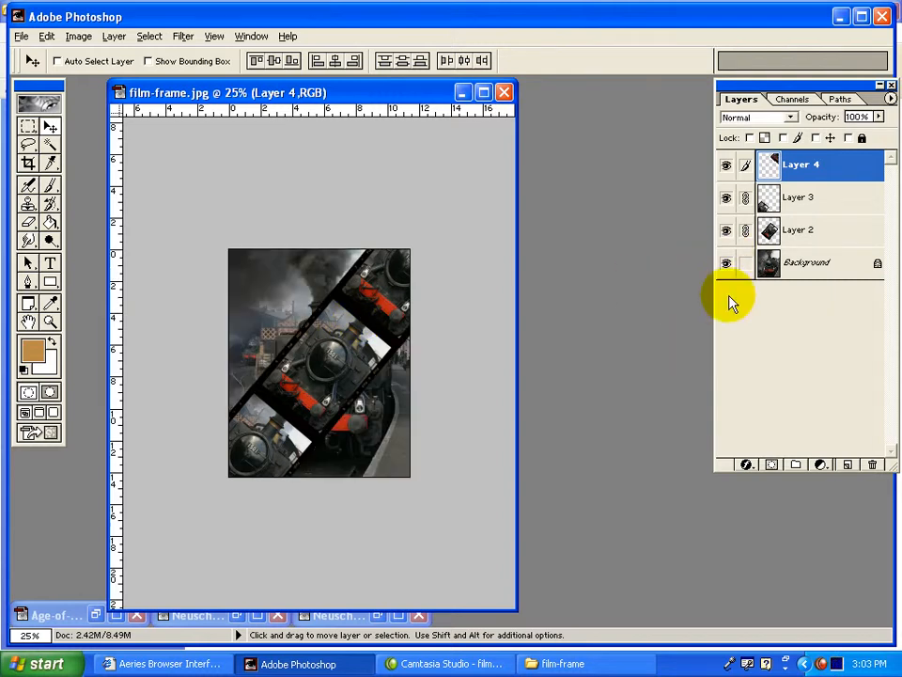
{"action": "left_click", "coordinate": [797, 269]}
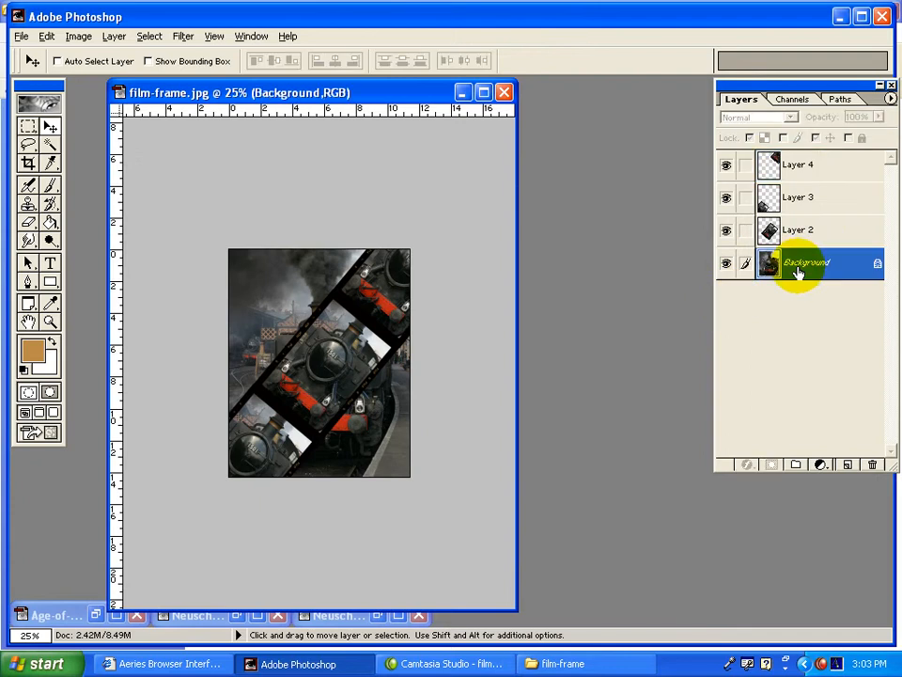
{"action": "double_click", "coordinate": [774, 264]}
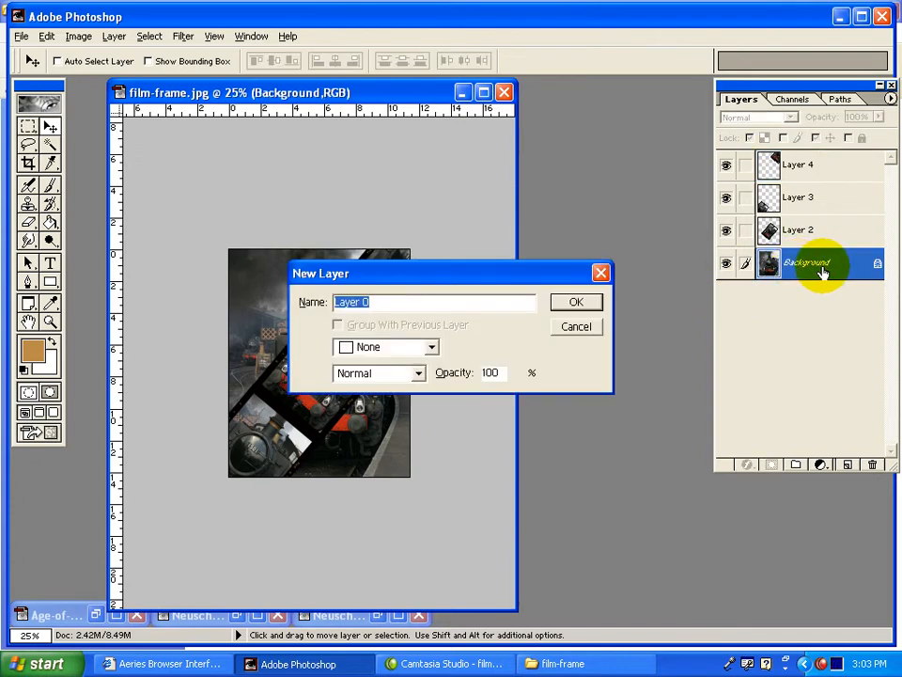
{"action": "left_click", "coordinate": [581, 305]}
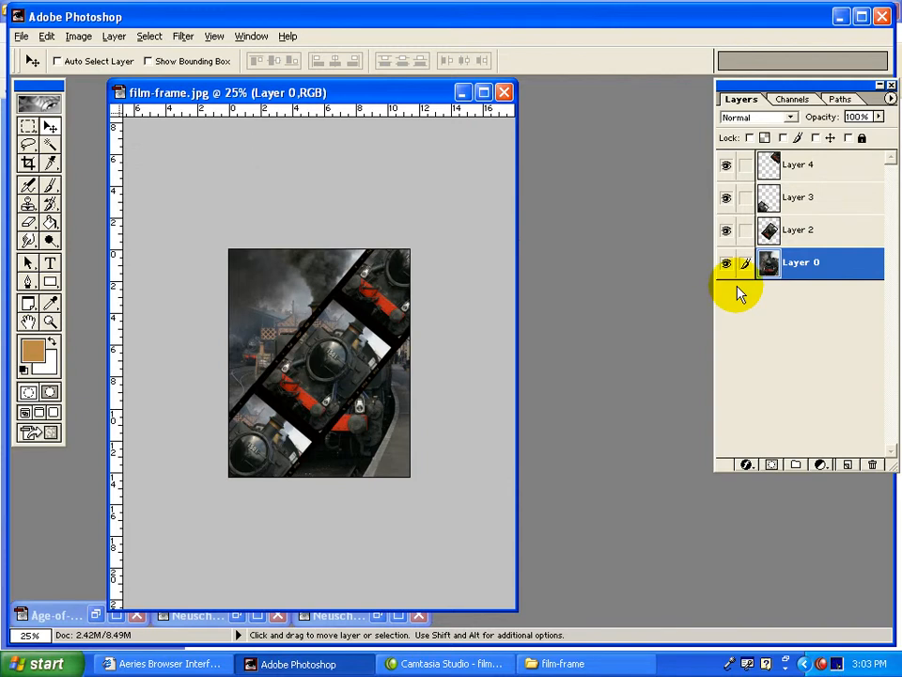
Colorize Layer 0 in sepia using Hue/Saturation with hue 31, saturation 19 and lightness +2.
{"action": "key", "text": "ctrl+u"}
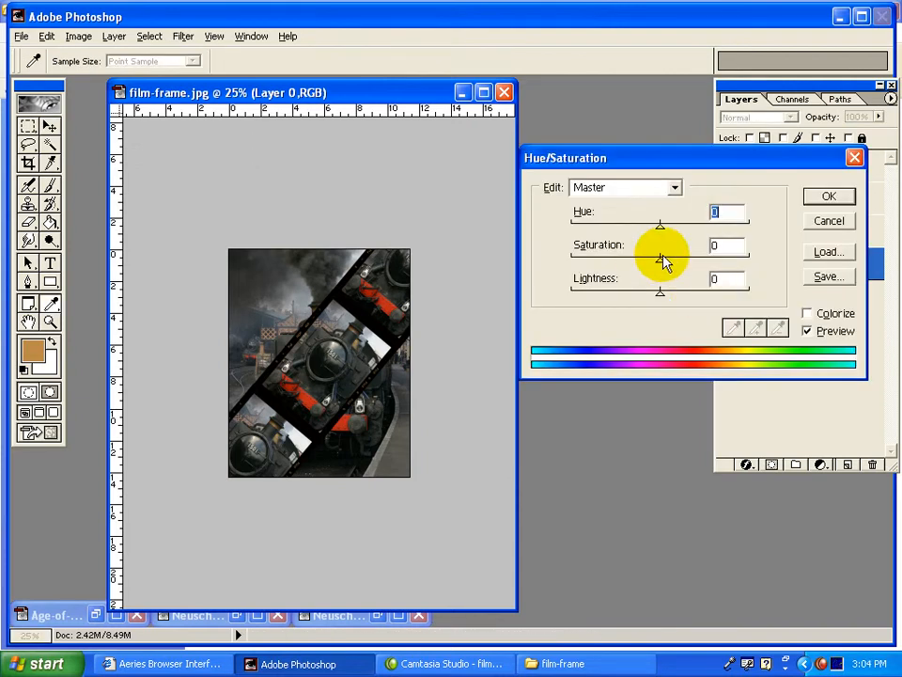
{"action": "mouse_move", "coordinate": [659, 262]}
{"action": "left_mouse_down"}
{"action": "mouse_move", "coordinate": [564, 259]}
{"action": "mouse_move", "coordinate": [663, 268]}
{"action": "left_mouse_up"}
{"action": "mouse_move", "coordinate": [660, 227]}
{"action": "left_mouse_down"}
{"action": "mouse_move", "coordinate": [594, 232]}
{"action": "mouse_move", "coordinate": [686, 235]}
{"action": "mouse_move", "coordinate": [648, 227]}
{"action": "mouse_move", "coordinate": [661, 228]}
{"action": "left_mouse_up"}
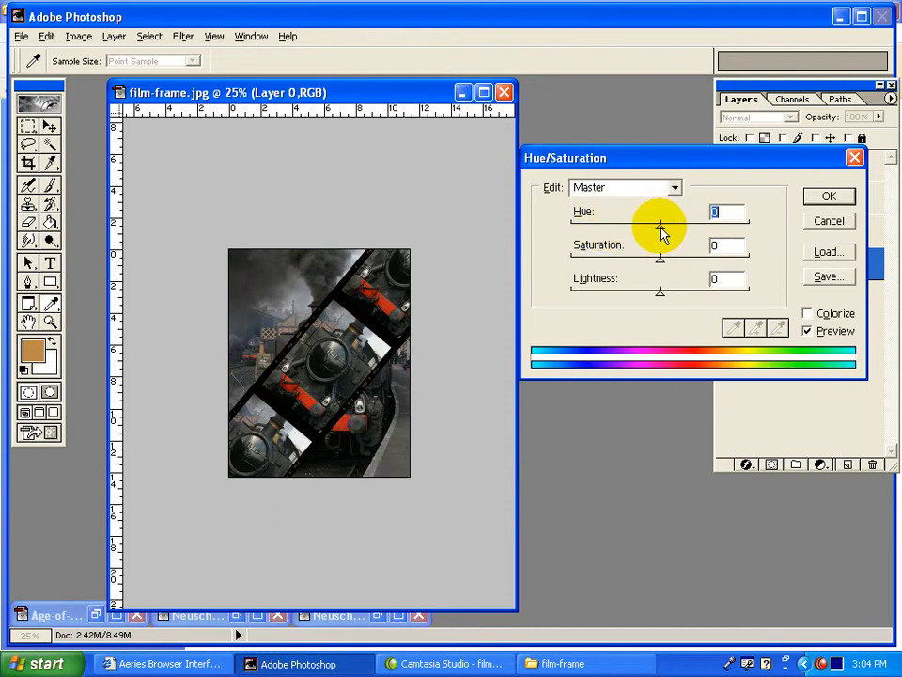
{"action": "left_click", "coordinate": [808, 314]}
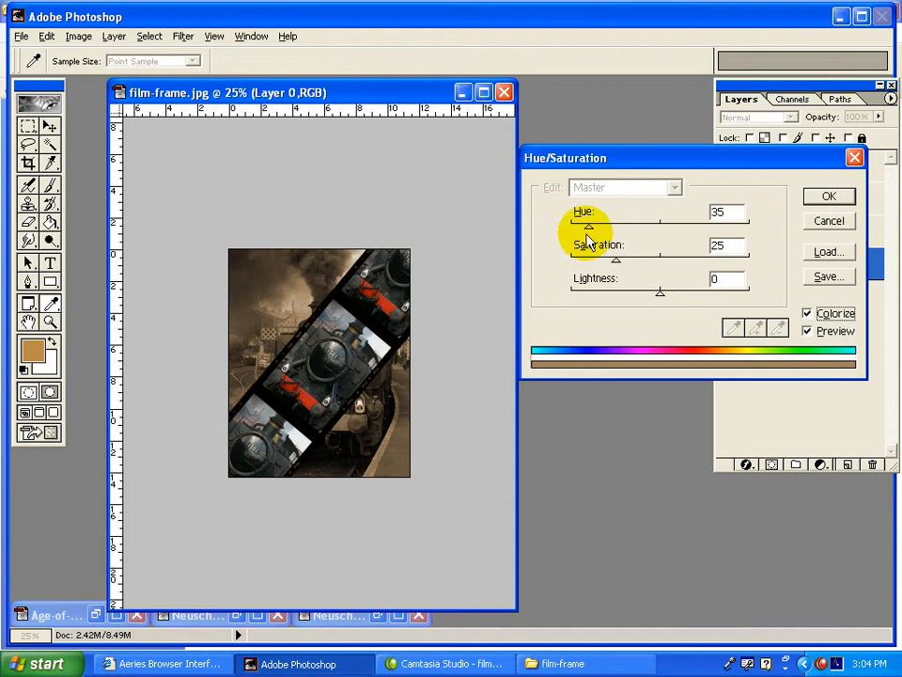
{"action": "mouse_move", "coordinate": [665, 299]}
{"action": "left_mouse_down"}
{"action": "mouse_move", "coordinate": [649, 296]}
{"action": "mouse_move", "coordinate": [658, 298]}
{"action": "left_mouse_up"}
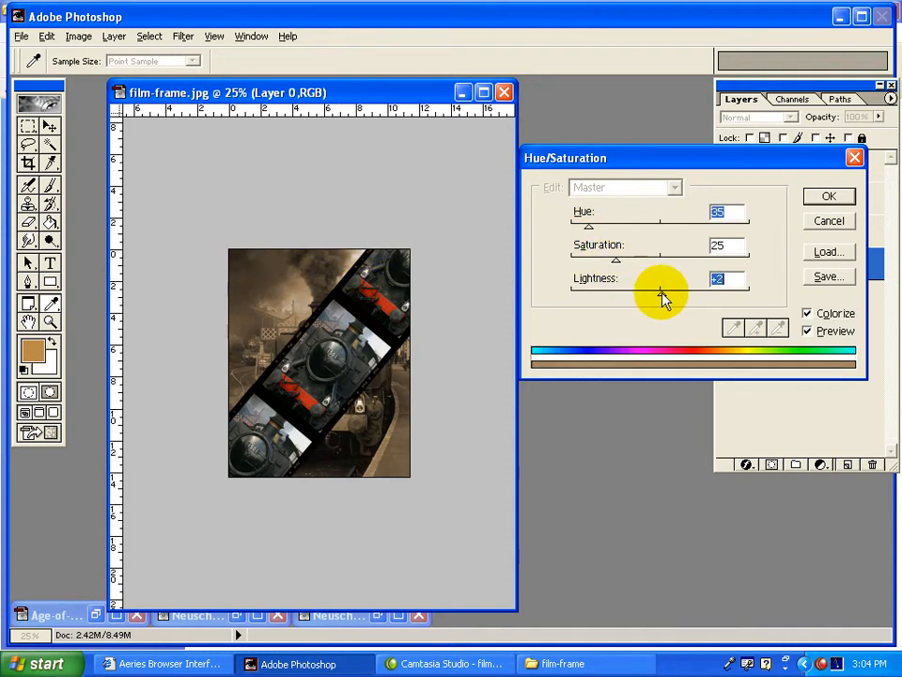
{"action": "left_click_drag", "start_coordinate": [617, 265], "coordinate": [588, 233]}
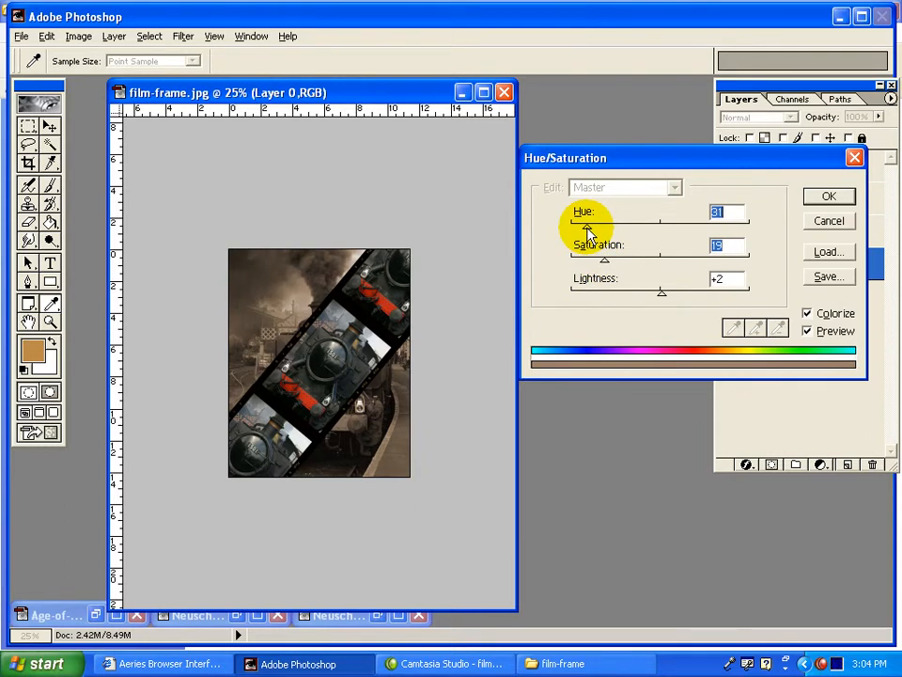
{"action": "left_click", "coordinate": [826, 200]}
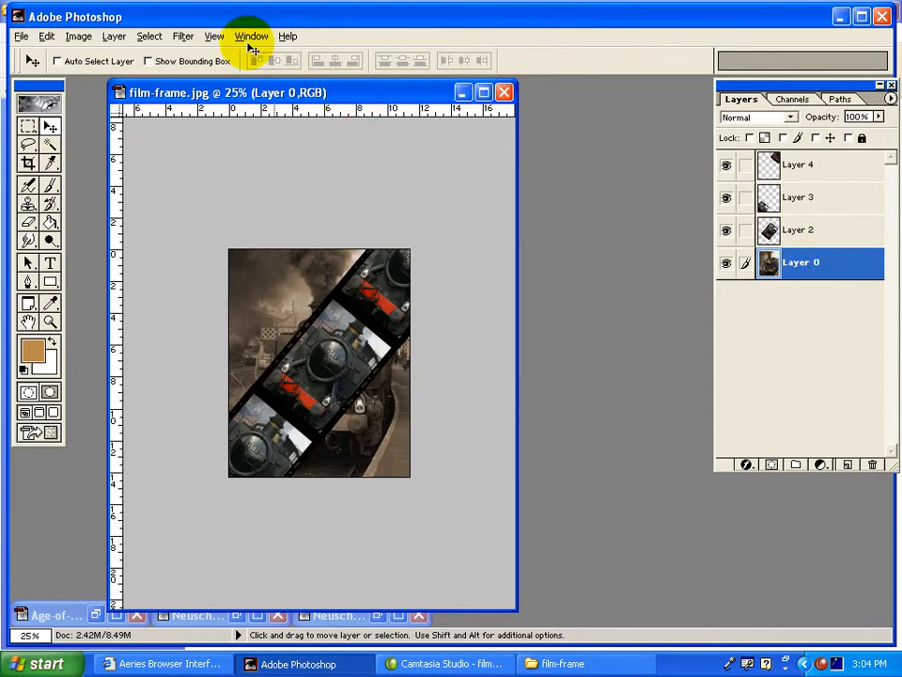
Apply a Gaussian Blur with a 3.0-pixel radius to Layer 0.
{"action": "left_click", "coordinate": [184, 38]}
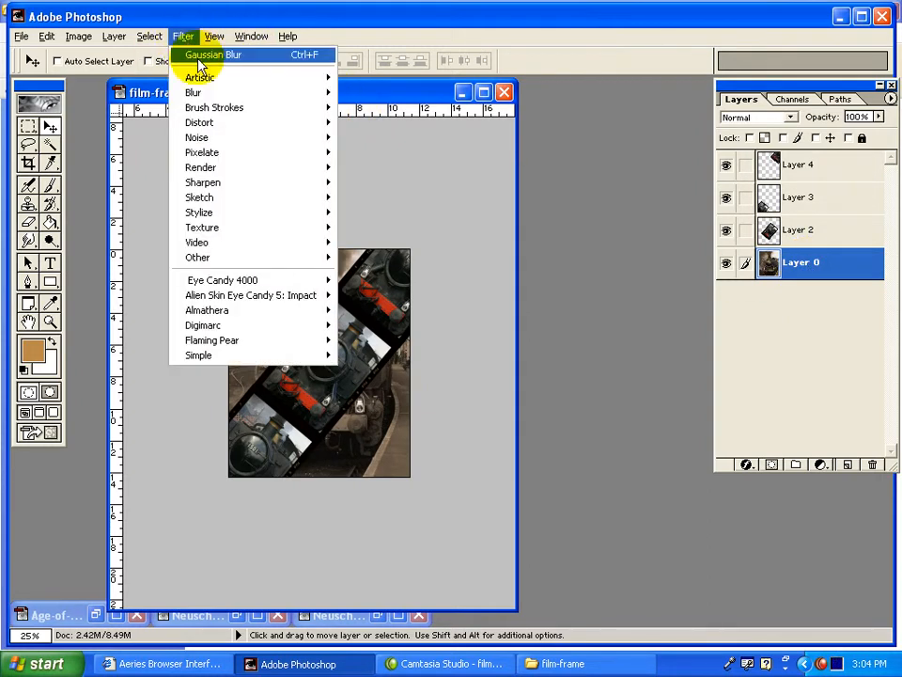
{"action": "mouse_move", "coordinate": [201, 98]}
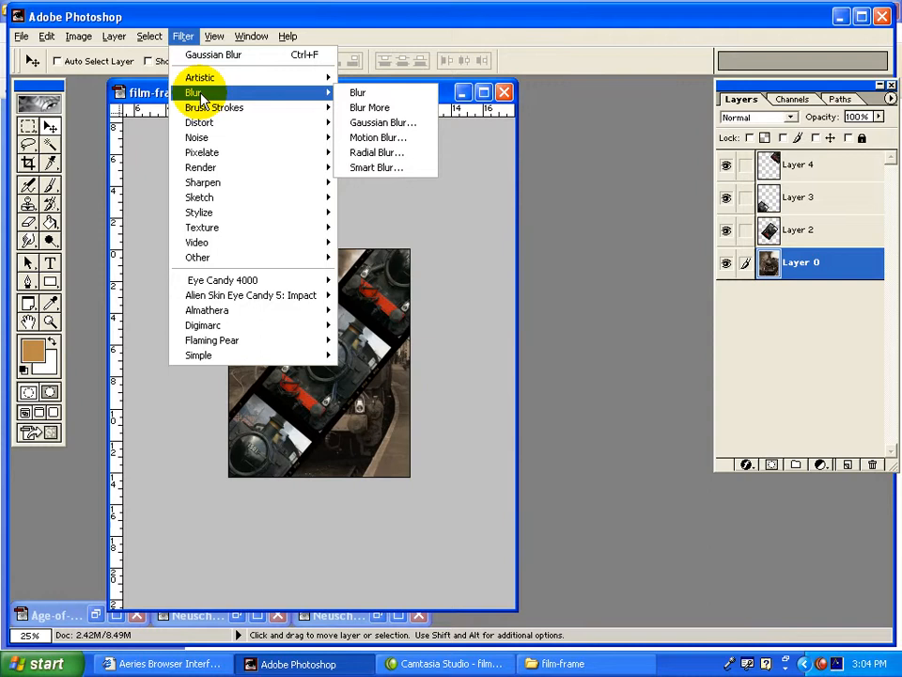
{"action": "left_click", "coordinate": [378, 122]}
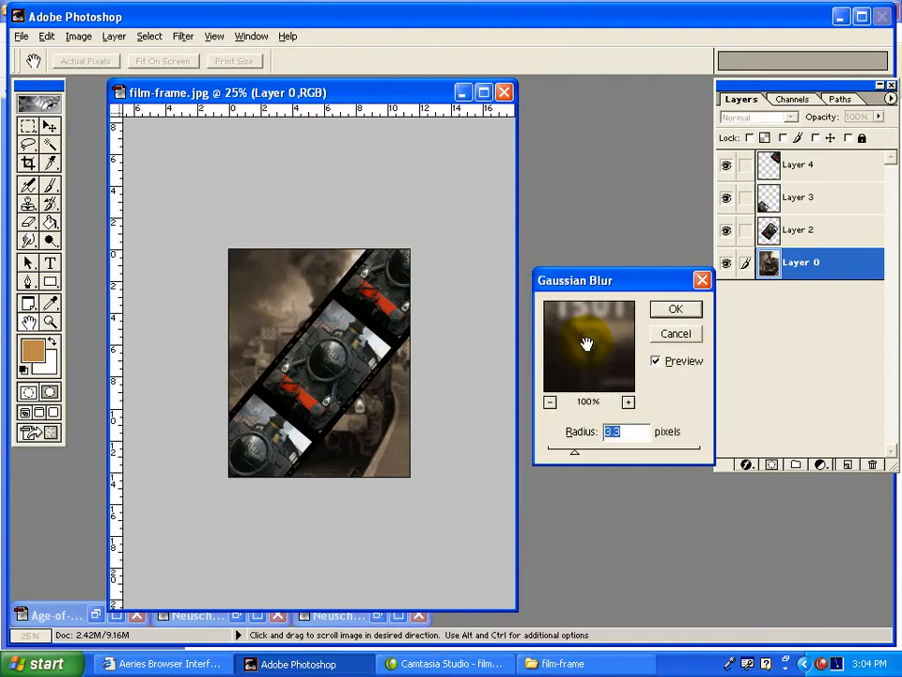
{"action": "left_click_drag", "start_coordinate": [578, 453], "coordinate": [574, 459]}
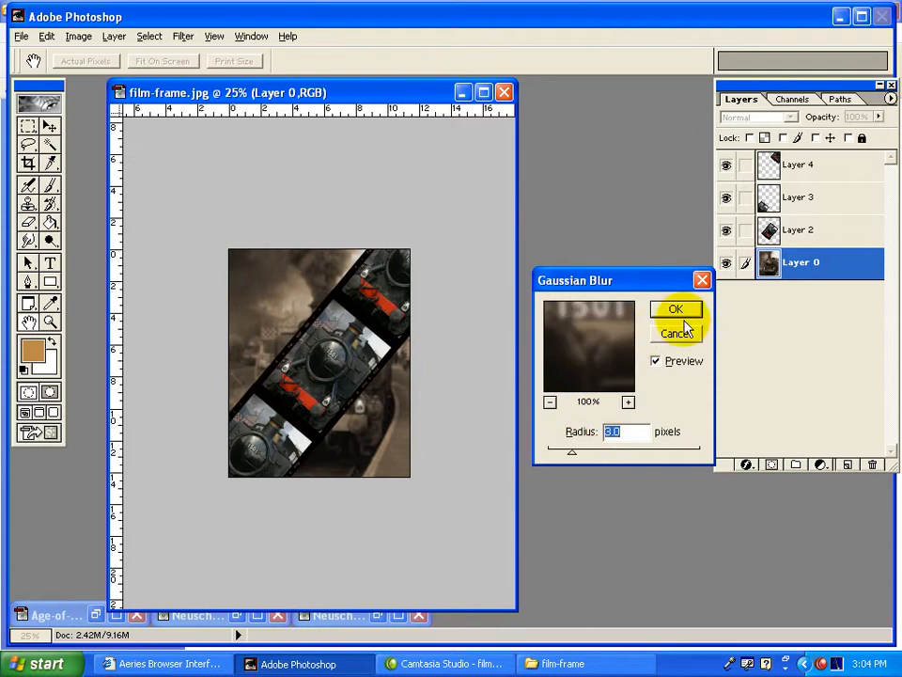
{"action": "left_click", "coordinate": [676, 310]}
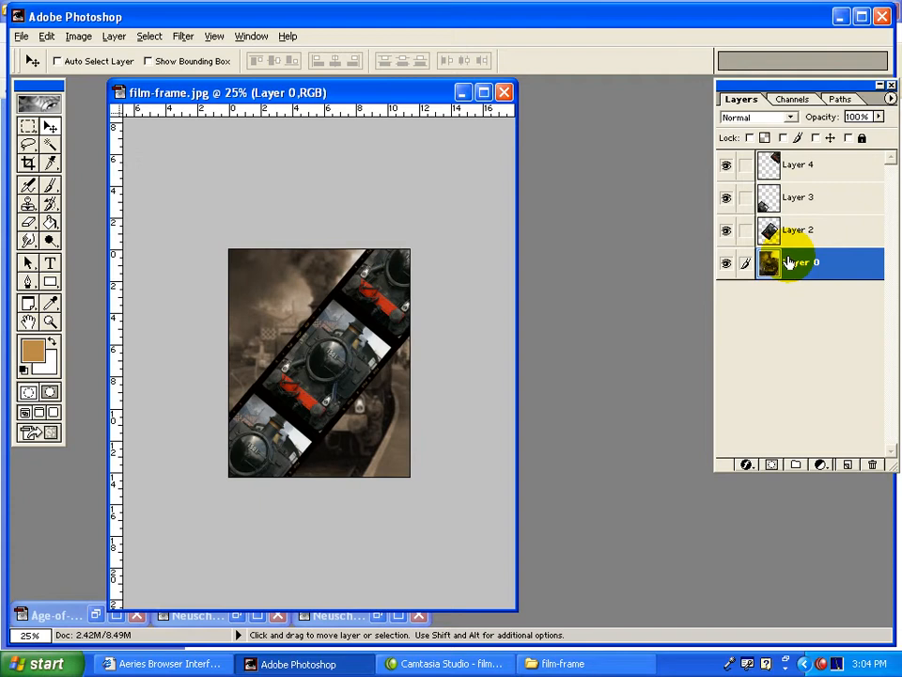
Soften Layer 0 further with the Blur More filter.
{"action": "left_click", "coordinate": [752, 466]}
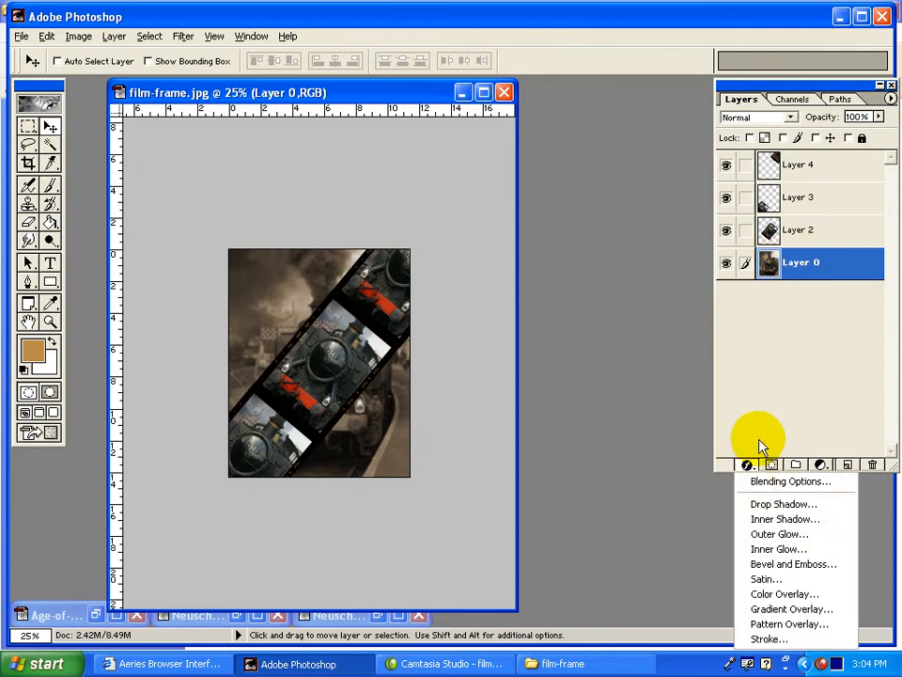
{"action": "left_click", "coordinate": [765, 406]}
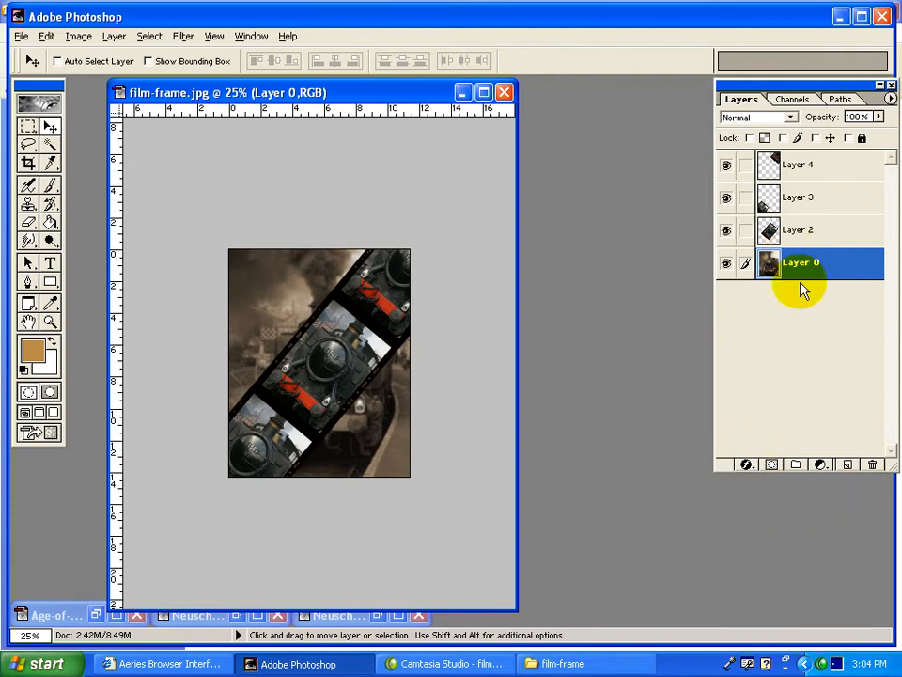
{"action": "left_click", "coordinate": [183, 36]}
{"action": "mouse_move", "coordinate": [197, 93]}
{"action": "left_click", "coordinate": [369, 107]}
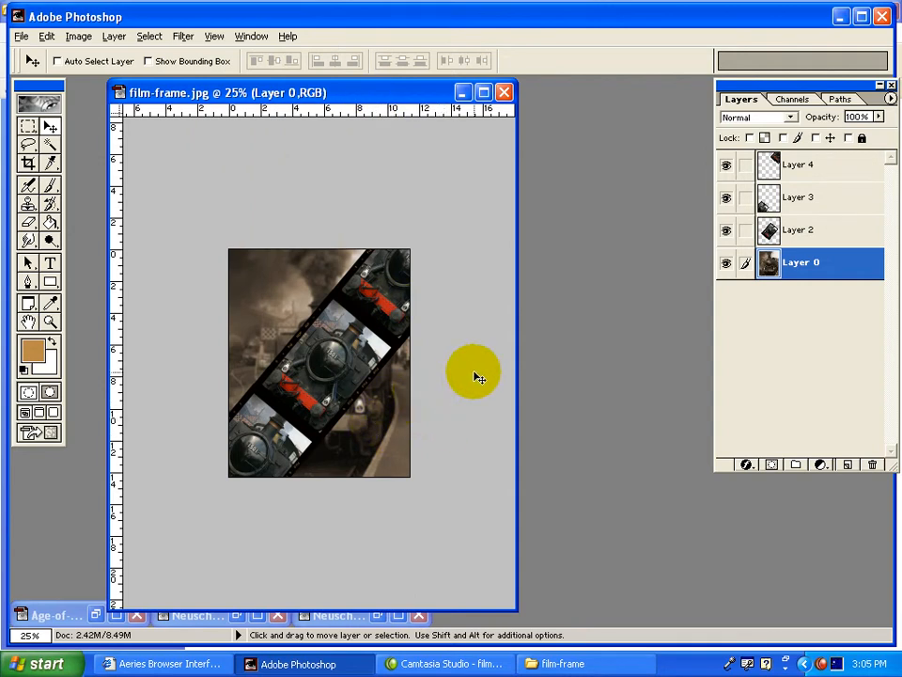
With Layer 0 hidden, stamp the visible film strip onto a new layer above Layer 4 and delete Layers 4, 3 and 2.
{"action": "left_click", "coordinate": [727, 264]}
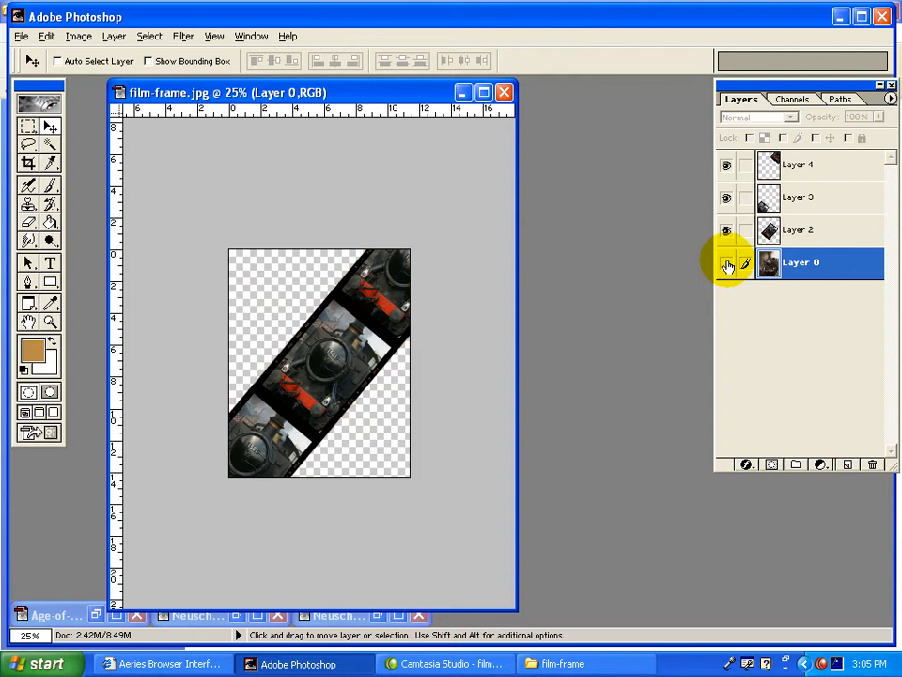
{"action": "left_click", "coordinate": [815, 165]}
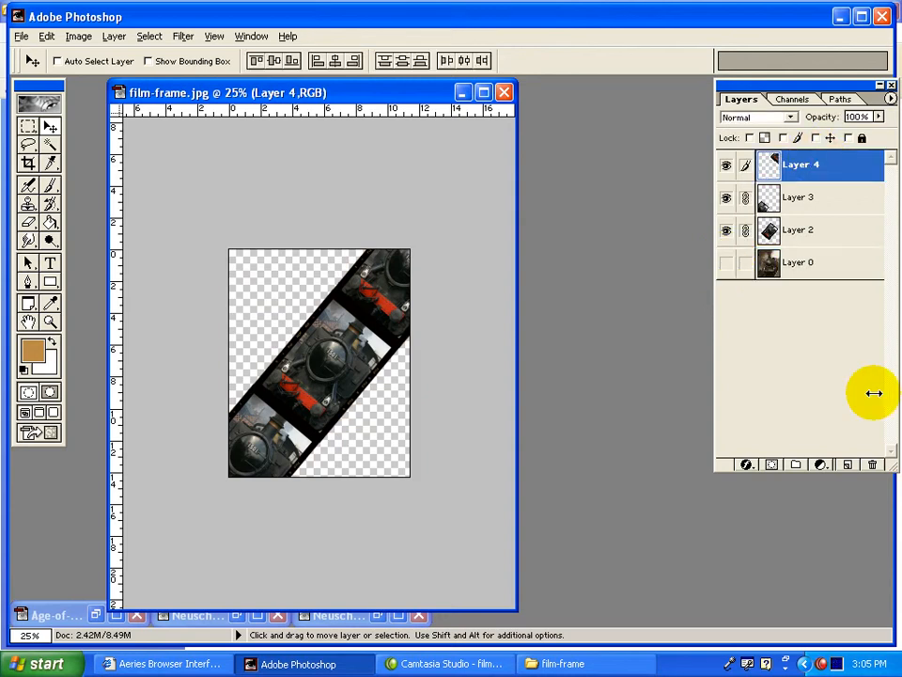
{"action": "left_click", "coordinate": [849, 466]}
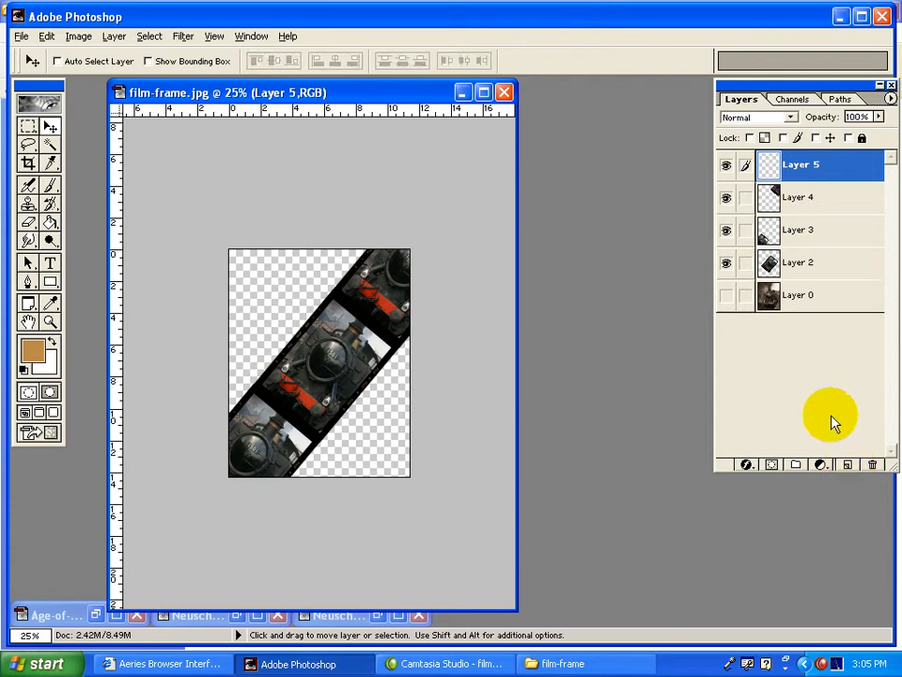
{"action": "key", "text": "alt"}
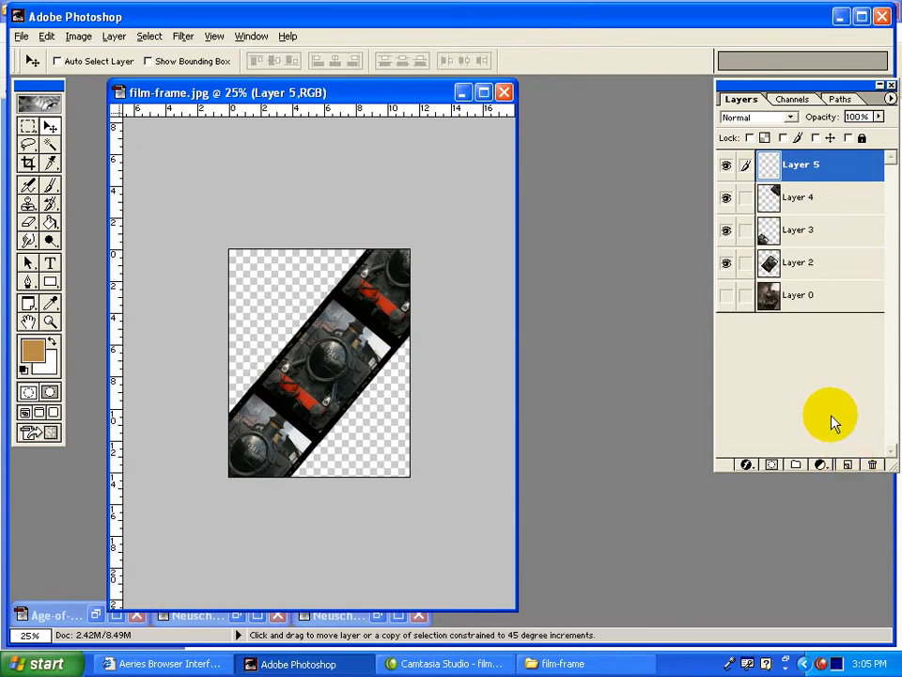
{"action": "key", "text": "ctrl+alt+shift+e"}
{"action": "left_click_drag", "start_coordinate": [799, 205], "coordinate": [874, 466]}
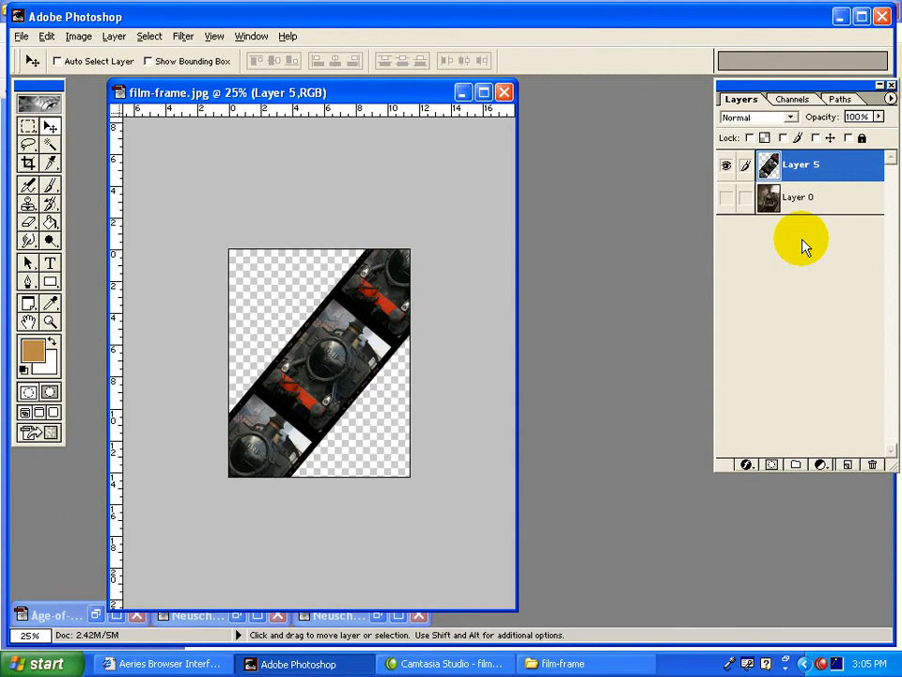
Add a black Multiply drop shadow to Layer 5 with 75% opacity, angle 138°, distance 21 px and size 5 px.
{"action": "left_click", "coordinate": [752, 464]}
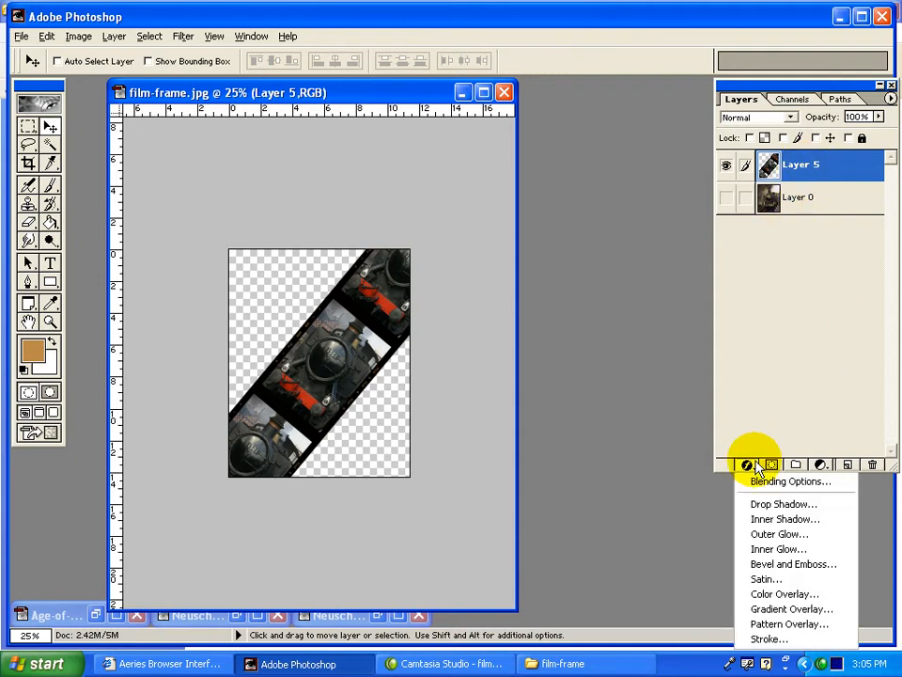
{"action": "left_click", "coordinate": [766, 505]}
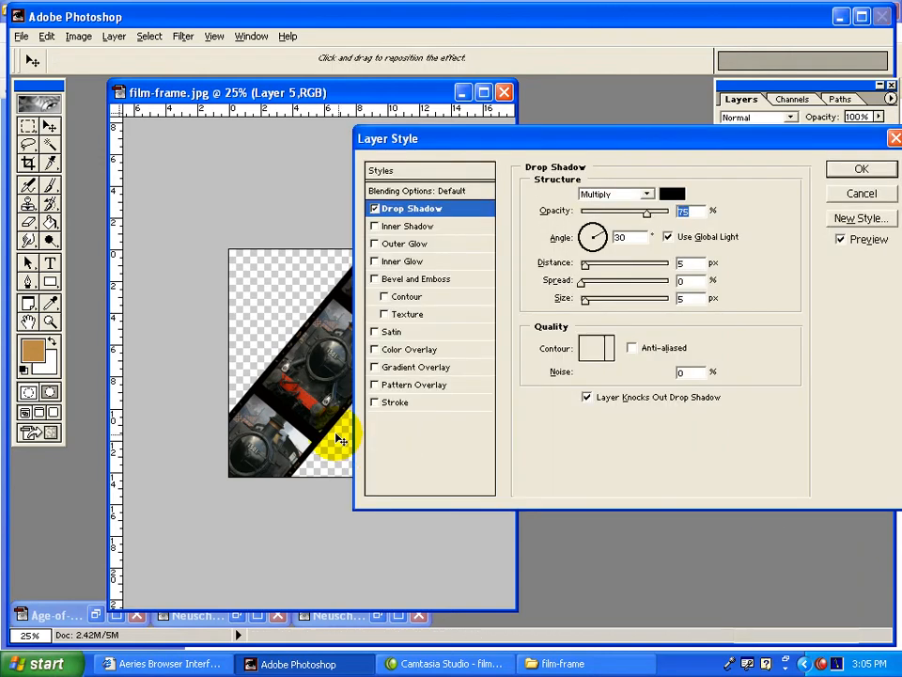
{"action": "mouse_move", "coordinate": [338, 450]}
{"action": "left_mouse_down"}
{"action": "mouse_move", "coordinate": [333, 434]}
{"action": "mouse_move", "coordinate": [328, 446]}
{"action": "left_mouse_up"}
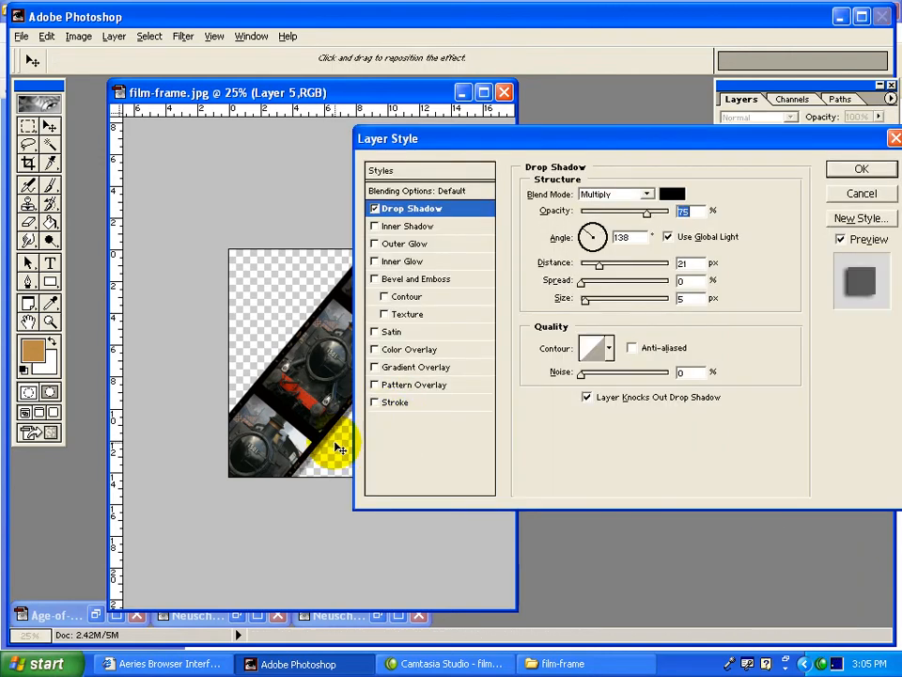
{"action": "left_click", "coordinate": [862, 168]}
Show Layer 0 again and add a new empty layer beneath it.
{"action": "left_click", "coordinate": [727, 232]}
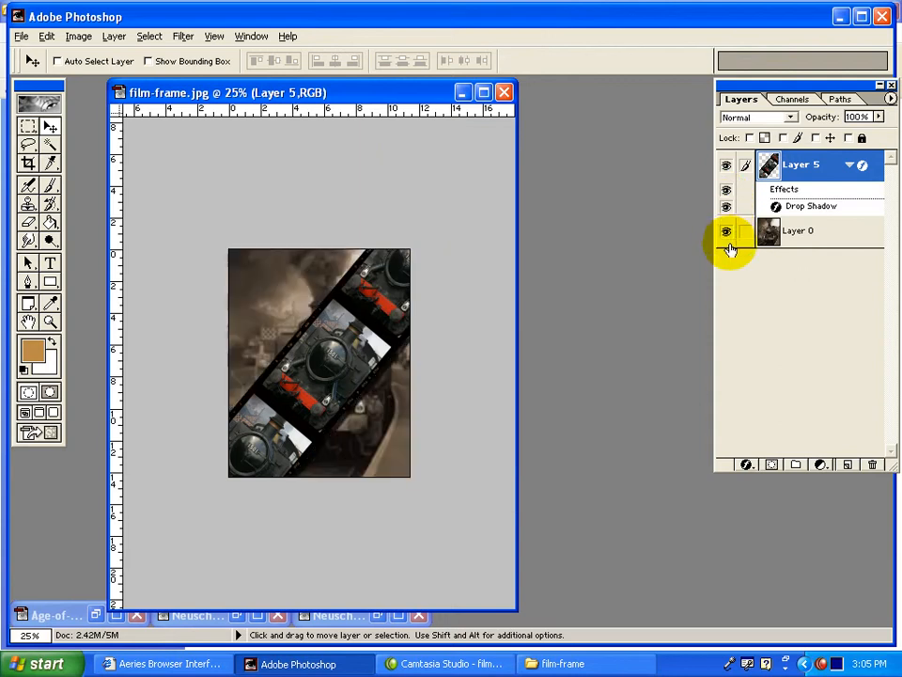
{"action": "left_click", "coordinate": [808, 238]}
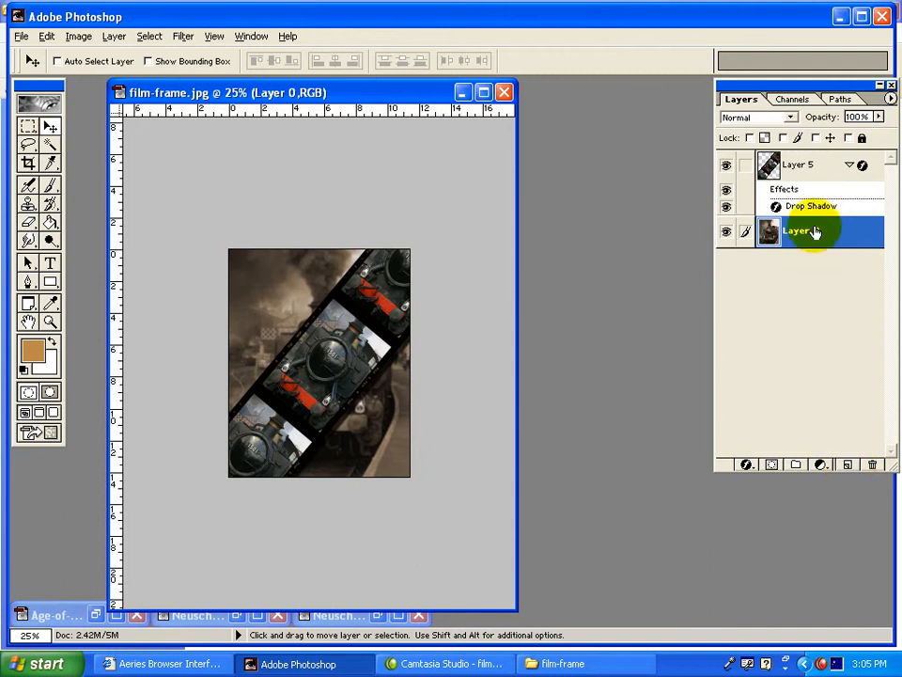
{"action": "left_click", "coordinate": [847, 467]}
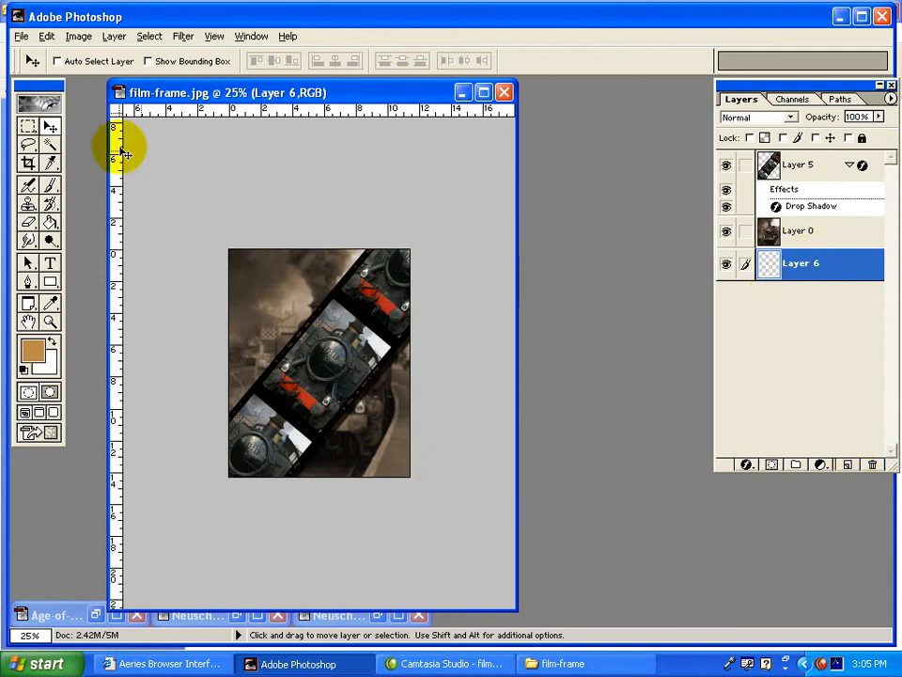
Enlarge the canvas to 13.375 inches wide and 16.292 inches high, anchored at the centre.
{"action": "left_click", "coordinate": [77, 36]}
{"action": "left_click", "coordinate": [97, 168]}
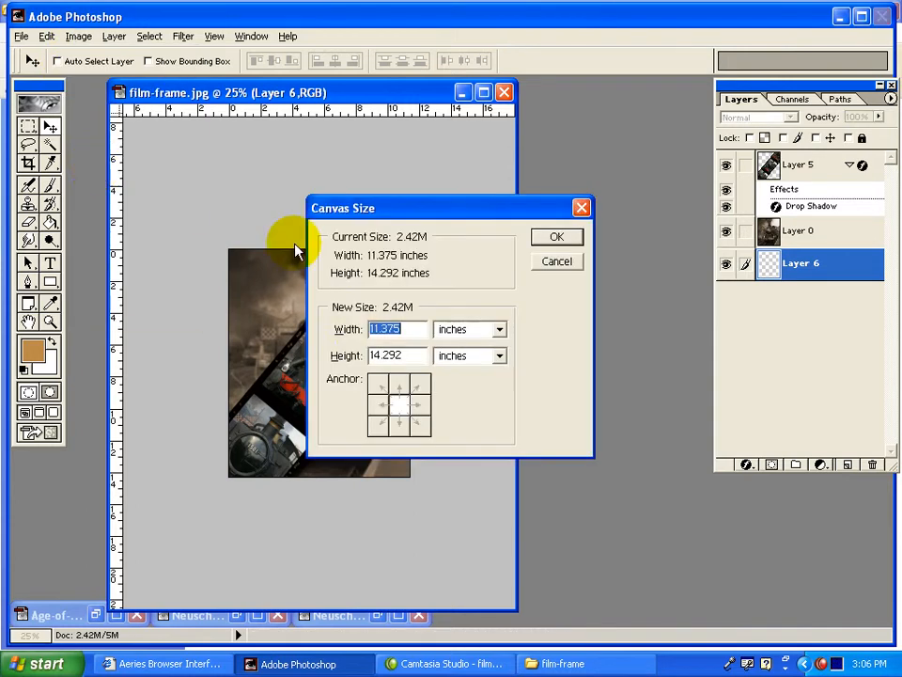
{"action": "left_click", "coordinate": [371, 329]}
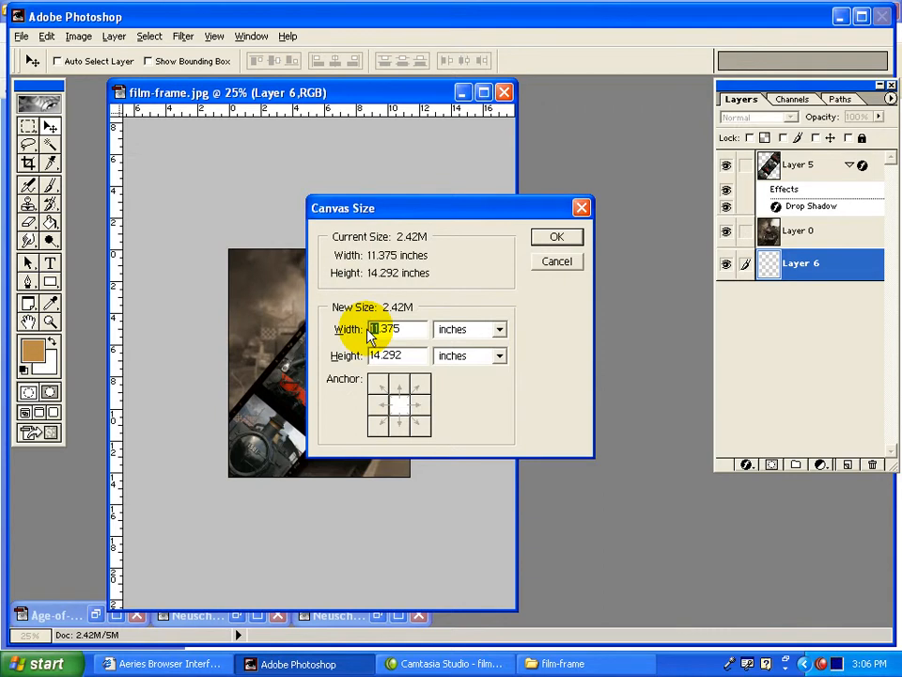
{"action": "key", "text": "Delete"}
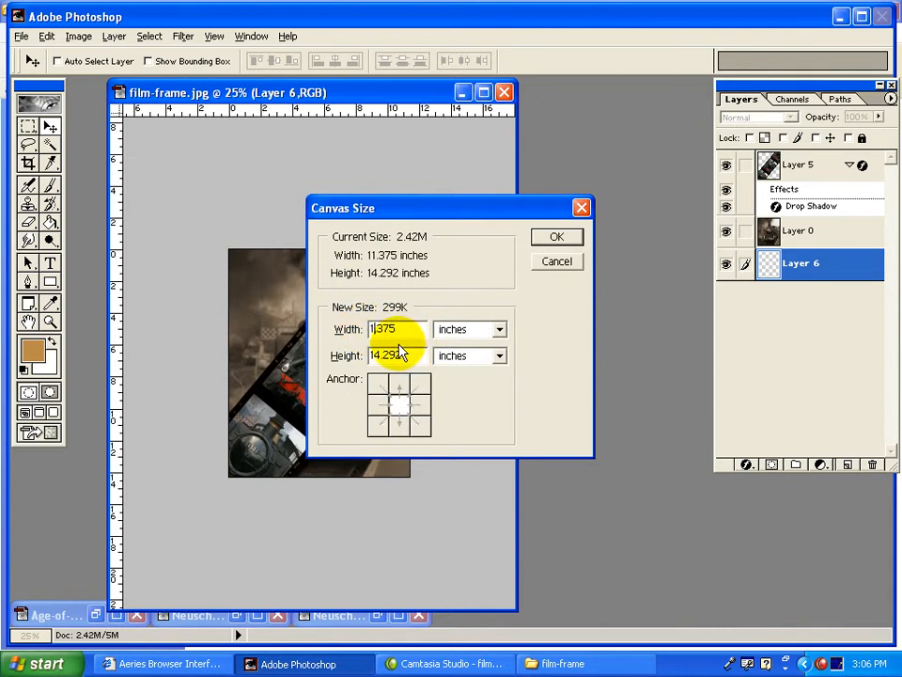
{"action": "type", "text": "6"}
{"action": "key", "text": "BackSpace"}
{"action": "type", "text": "3"}
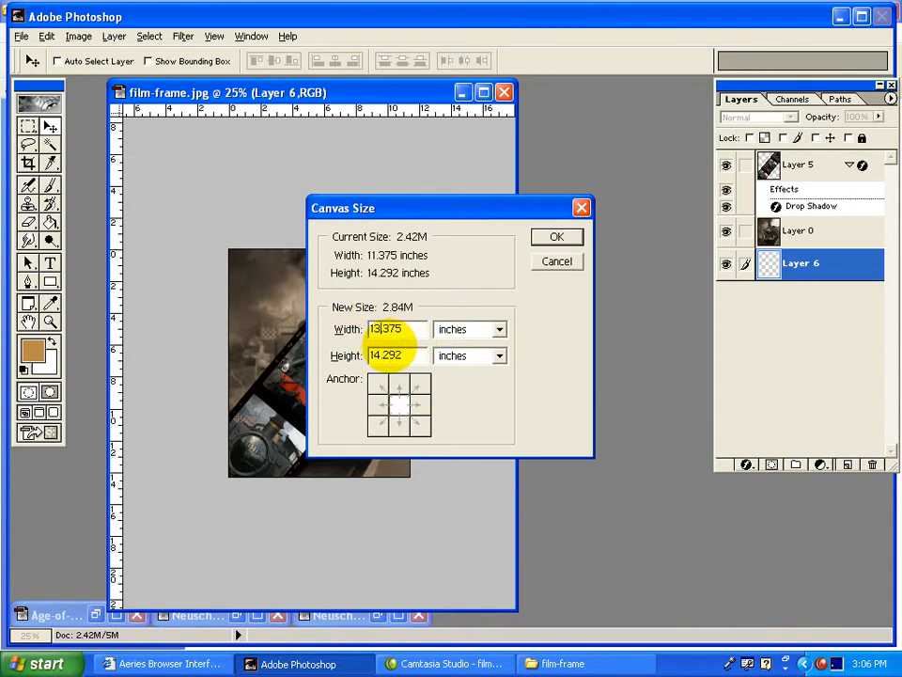
{"action": "left_click_drag", "start_coordinate": [383, 355], "coordinate": [370, 355]}
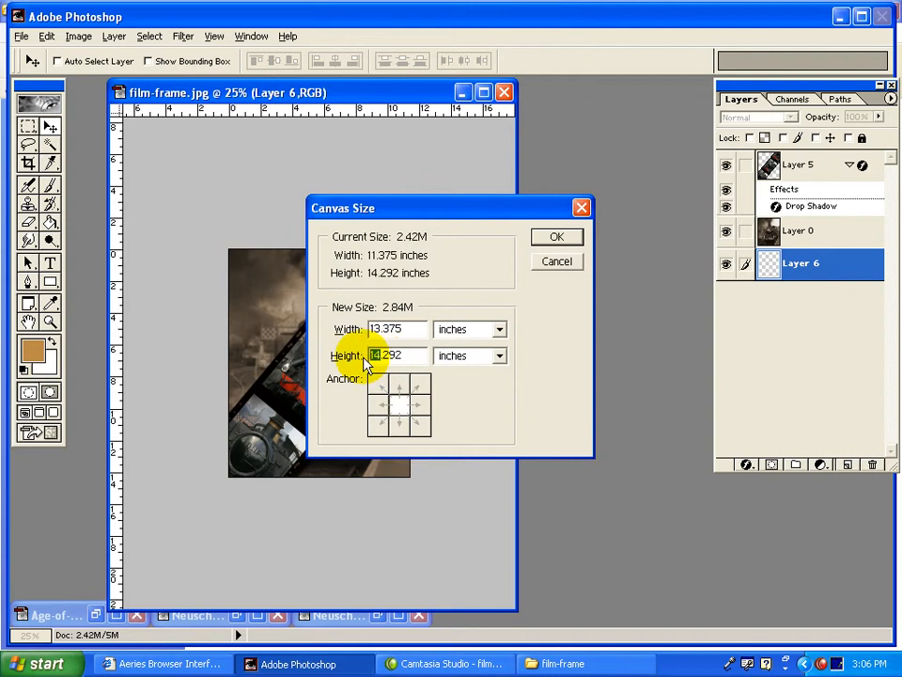
{"action": "type", "text": "16"}
{"action": "left_click", "coordinate": [402, 413]}
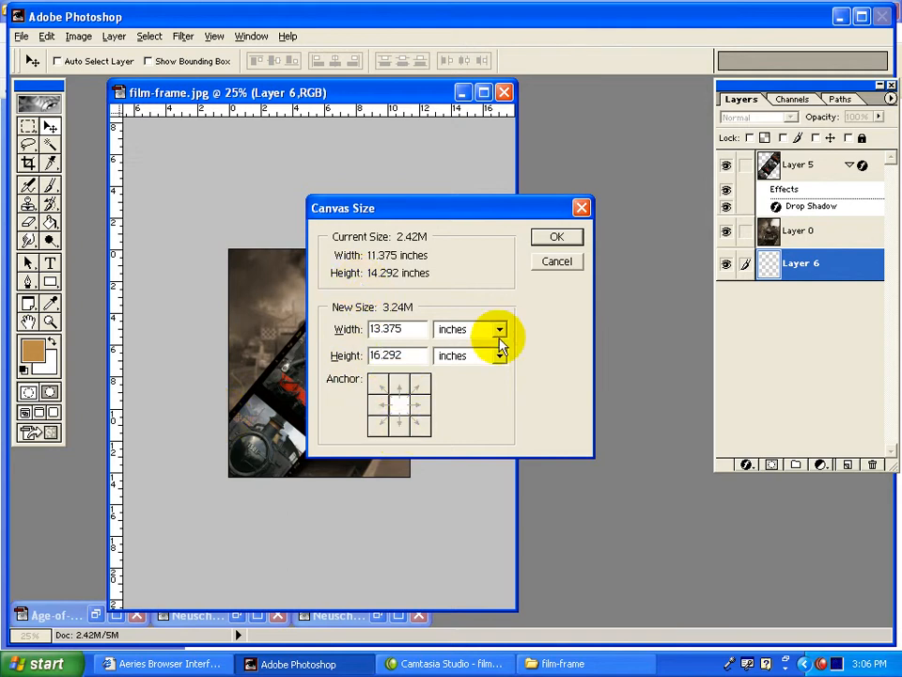
{"action": "left_click", "coordinate": [555, 240]}
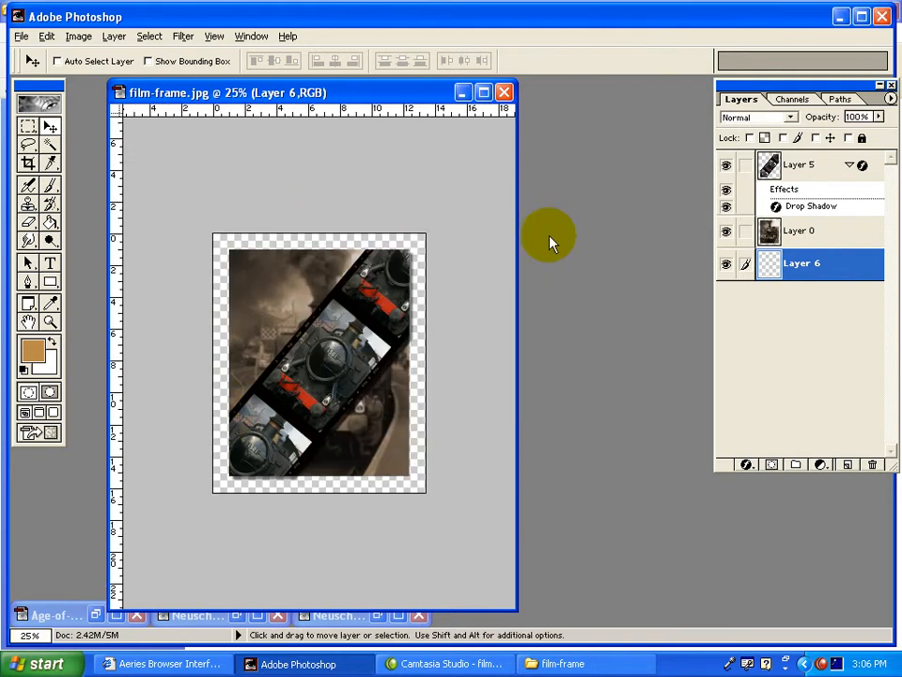
Fill Layer 6 with a dark brown, choosing a lighter shade of a colour sampled from the background photo.
{"action": "left_click", "coordinate": [49, 222]}
{"action": "mouse_move", "coordinate": [49, 223]}
{"action": "left_mouse_down"}
{"action": "mouse_move", "coordinate": [80, 226]}
{"action": "mouse_move", "coordinate": [81, 236]}
{"action": "mouse_move", "coordinate": [101, 241]}
{"action": "left_mouse_up"}
{"action": "left_click", "coordinate": [30, 350]}
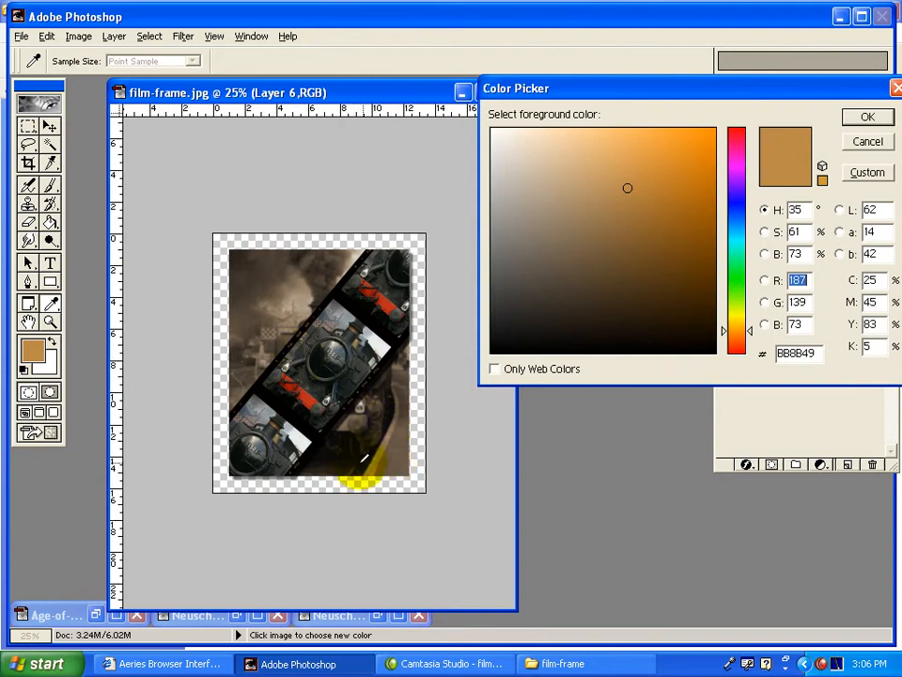
{"action": "left_click", "coordinate": [351, 477]}
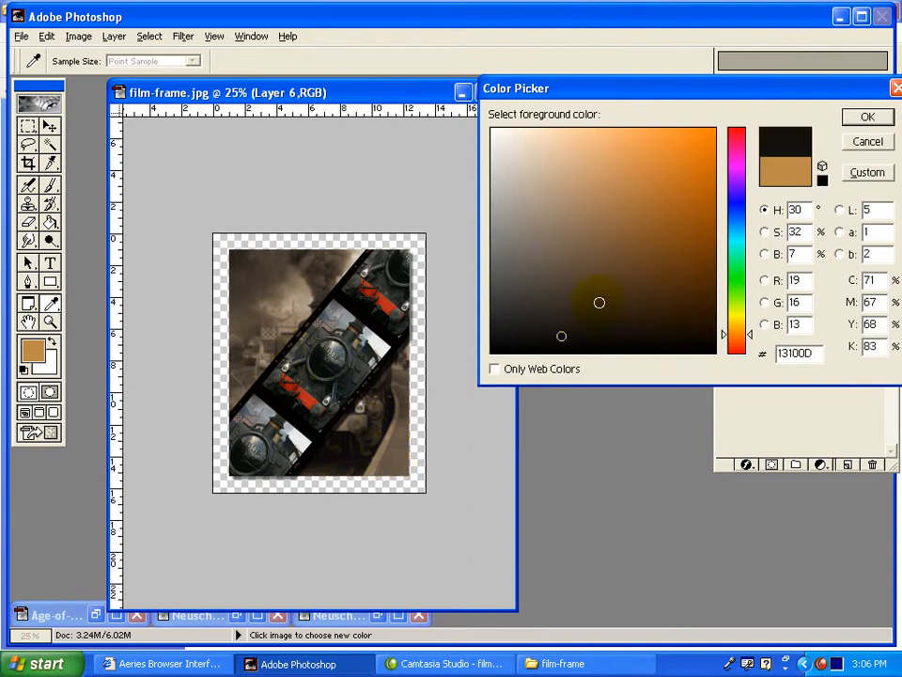
{"action": "left_click", "coordinate": [612, 292]}
{"action": "left_click", "coordinate": [866, 117]}
{"action": "key", "text": "g"}
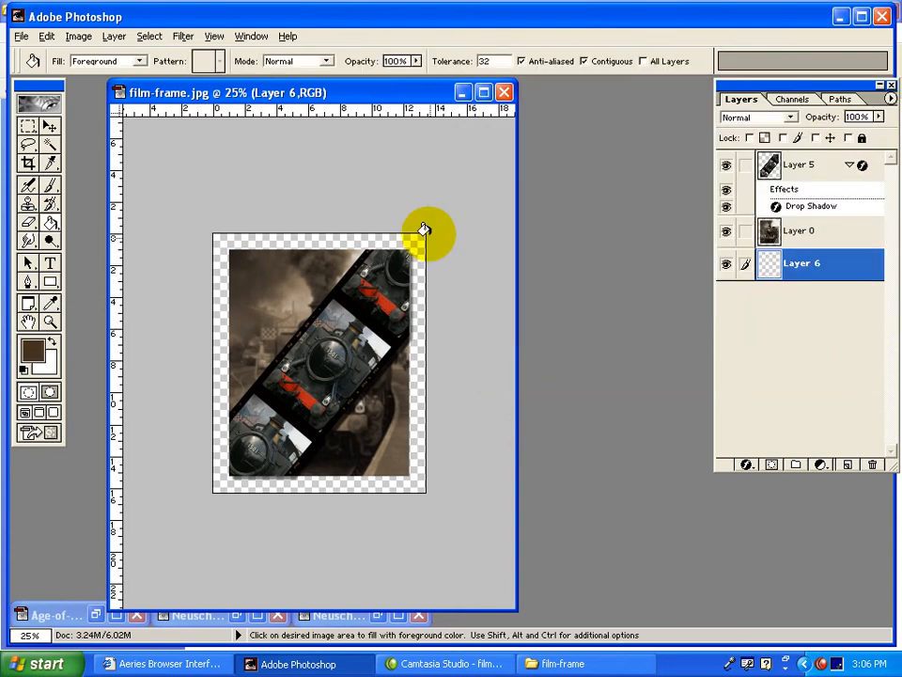
{"action": "left_click", "coordinate": [402, 243]}
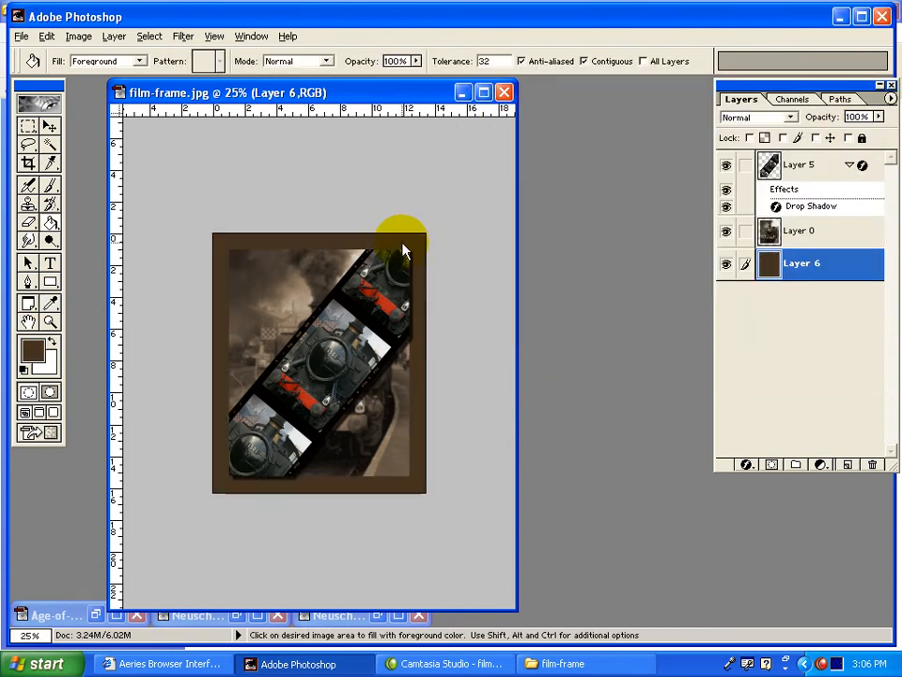
Apply the Texturizer filter to Layer 6 with Canvas texture, 61% scaling, relief 4 and light from the top.
{"action": "left_click", "coordinate": [181, 37]}
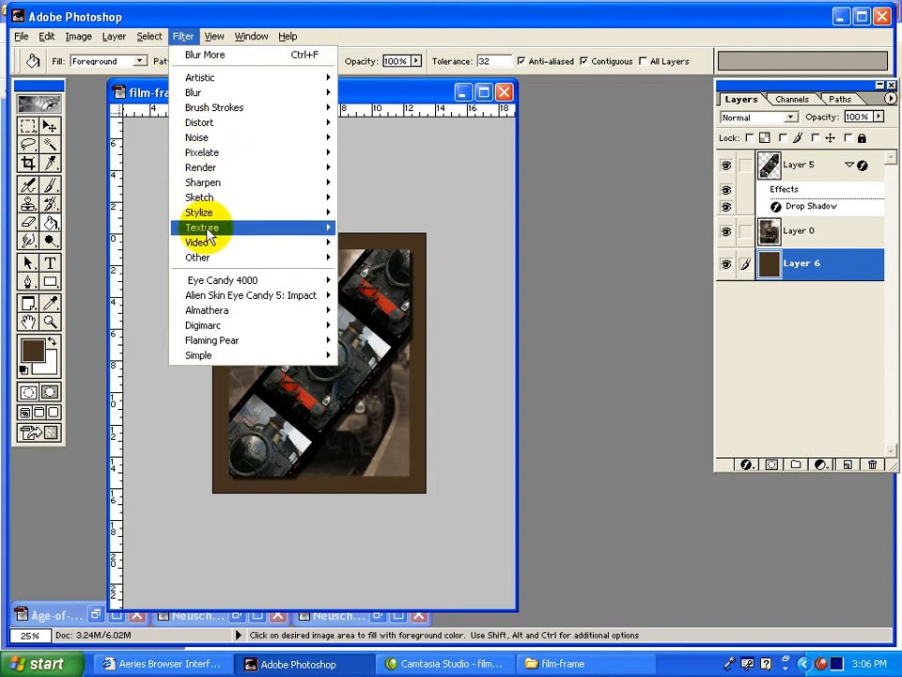
{"action": "mouse_move", "coordinate": [209, 235]}
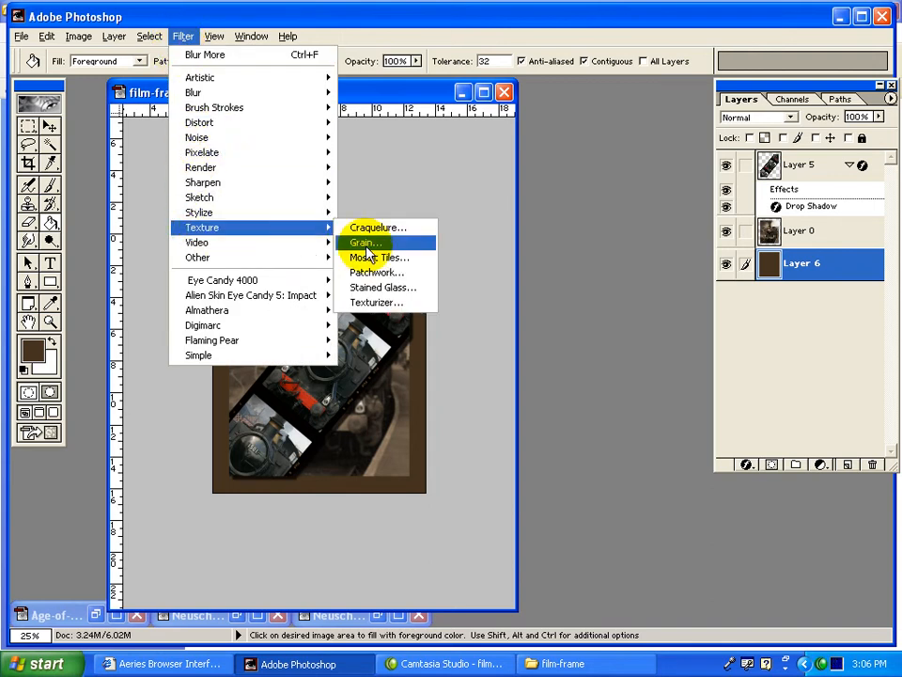
{"action": "left_click", "coordinate": [376, 305]}
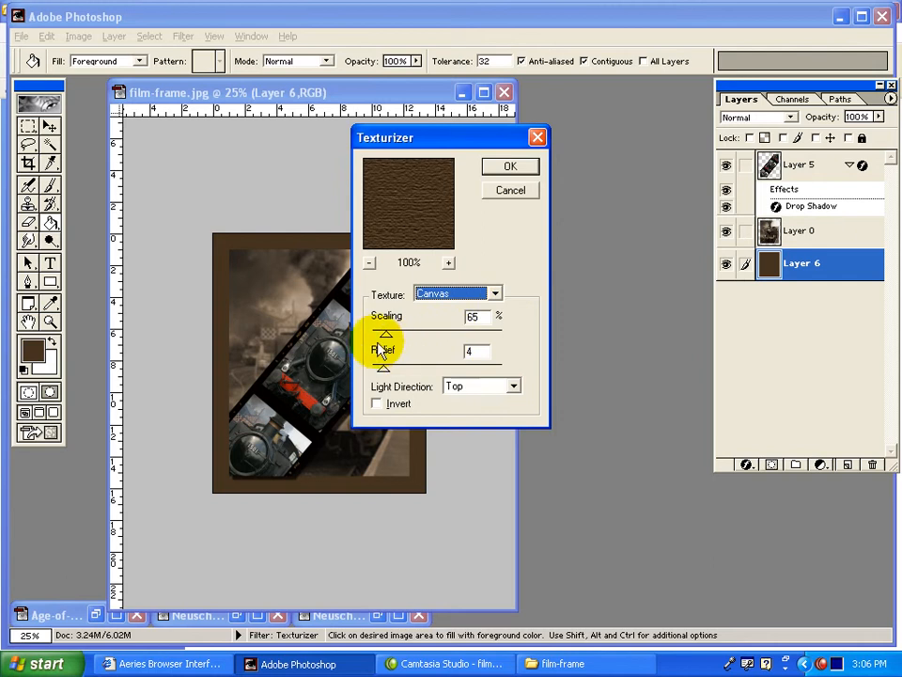
{"action": "left_click", "coordinate": [383, 338]}
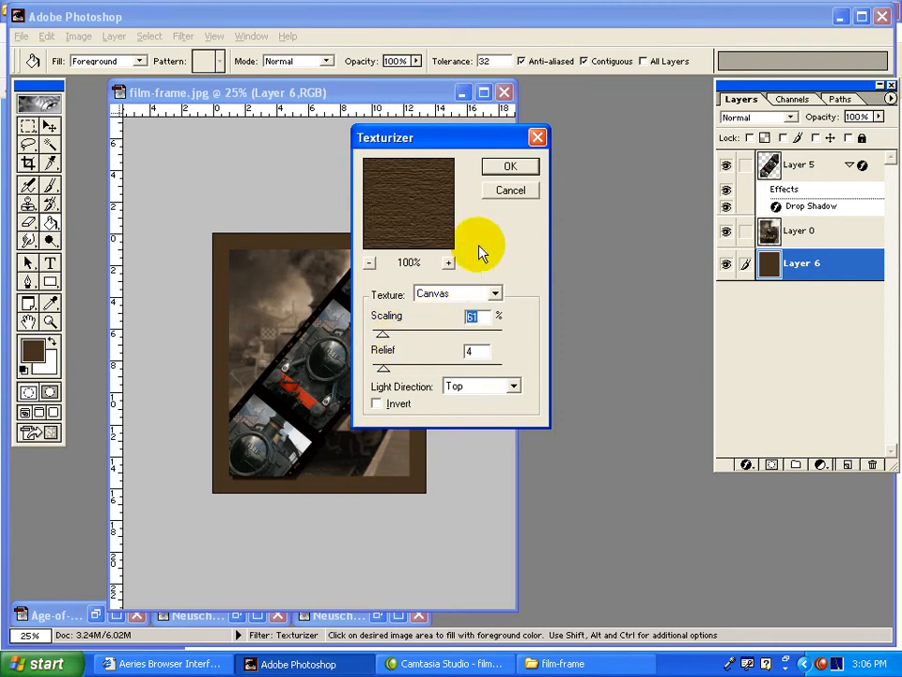
{"action": "left_click", "coordinate": [504, 167]}
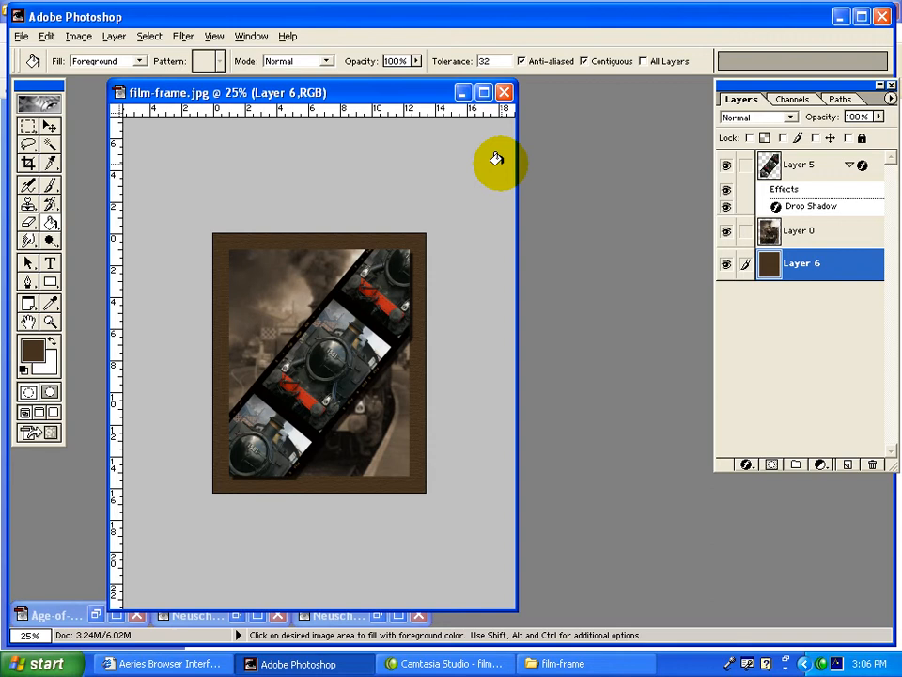
Add 2.51% uniform monochromatic noise to Layer 6.
{"action": "left_click", "coordinate": [183, 36]}
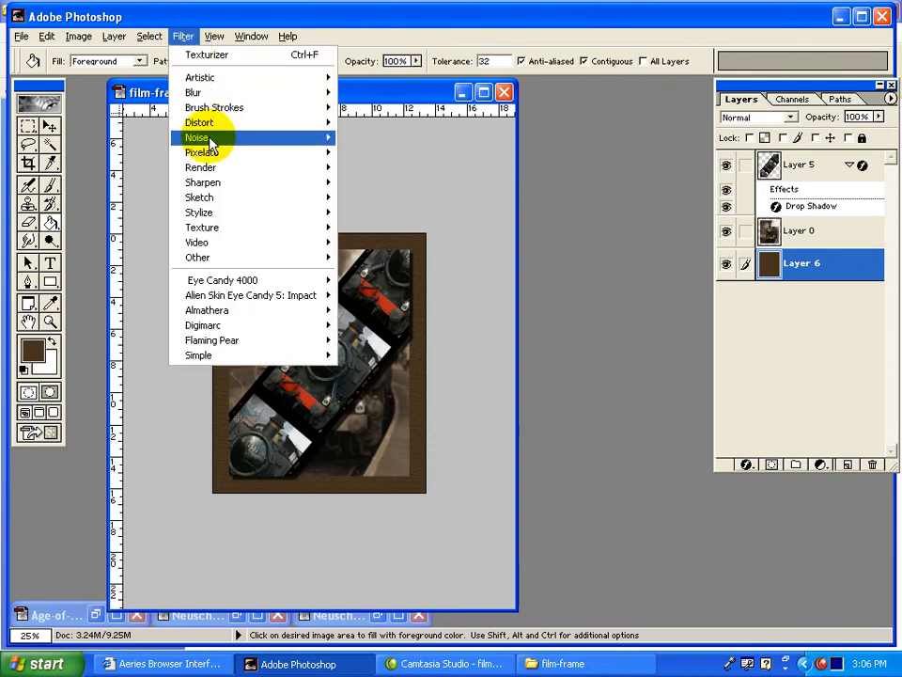
{"action": "mouse_move", "coordinate": [211, 142]}
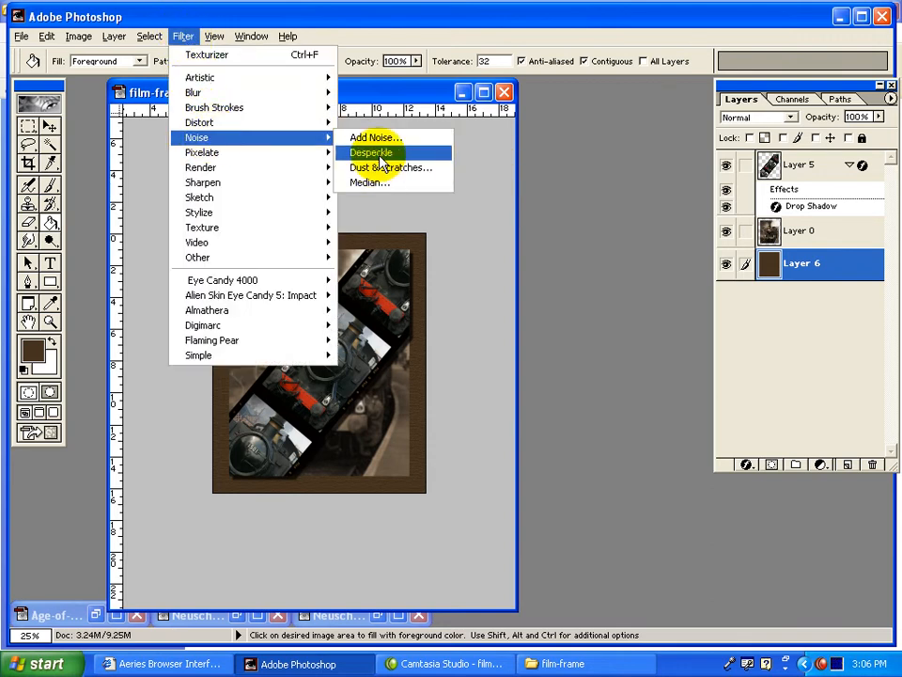
{"action": "left_click", "coordinate": [377, 139]}
{"action": "left_click_drag", "start_coordinate": [476, 485], "coordinate": [473, 491]}
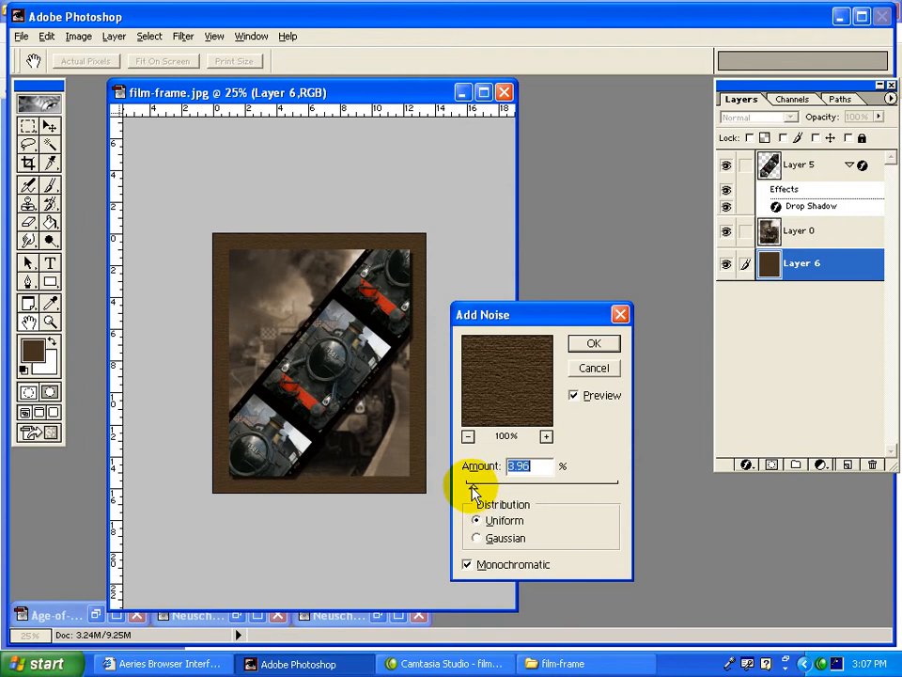
{"action": "left_click", "coordinate": [594, 344]}
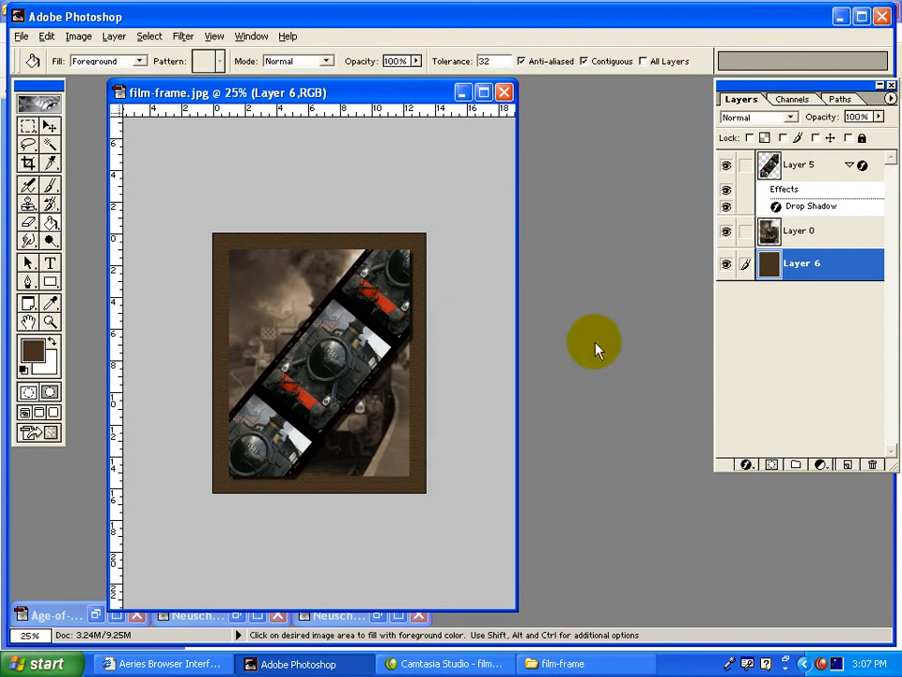
Add a black Multiply drop shadow to Layer 0 with 75% opacity, angle 147°, distance 39 px and size 5 px.
{"action": "key", "text": "ctrl+plus"}
{"action": "key", "text": "ctrl+plus"}
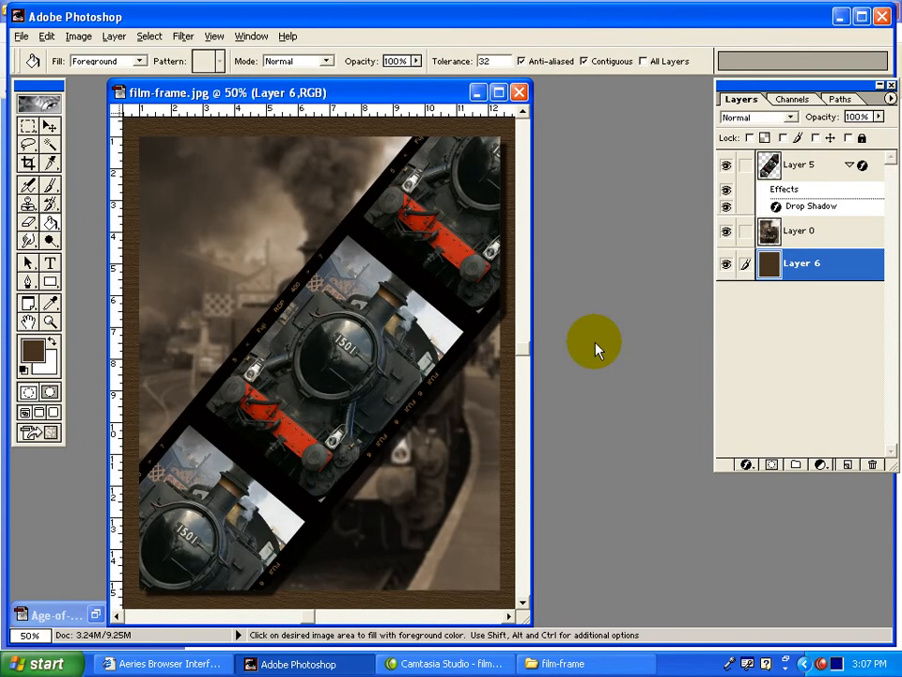
{"action": "key", "text": "ctrl+minus"}
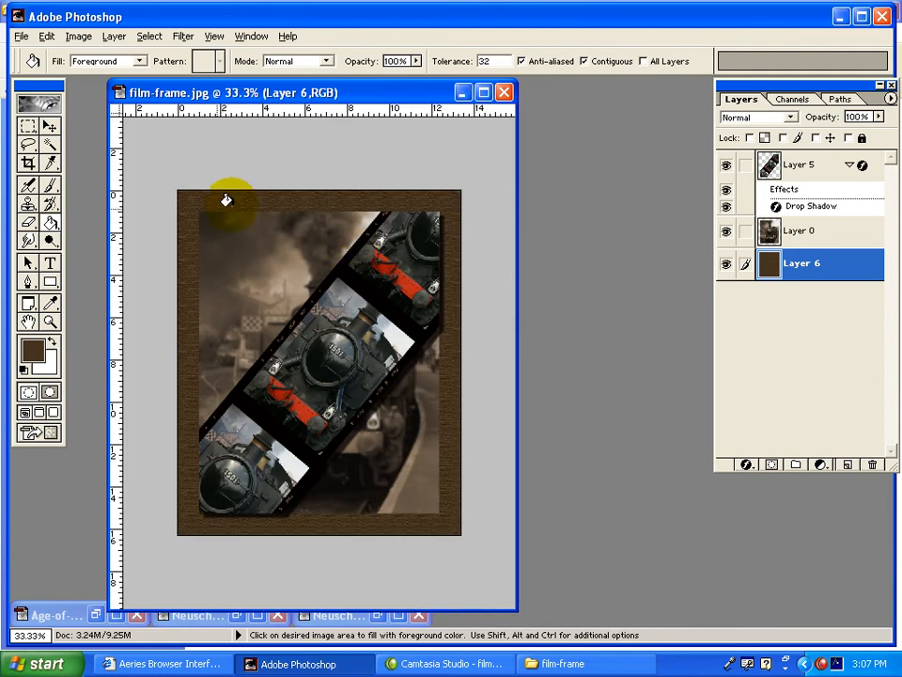
{"action": "left_click", "coordinate": [819, 237]}
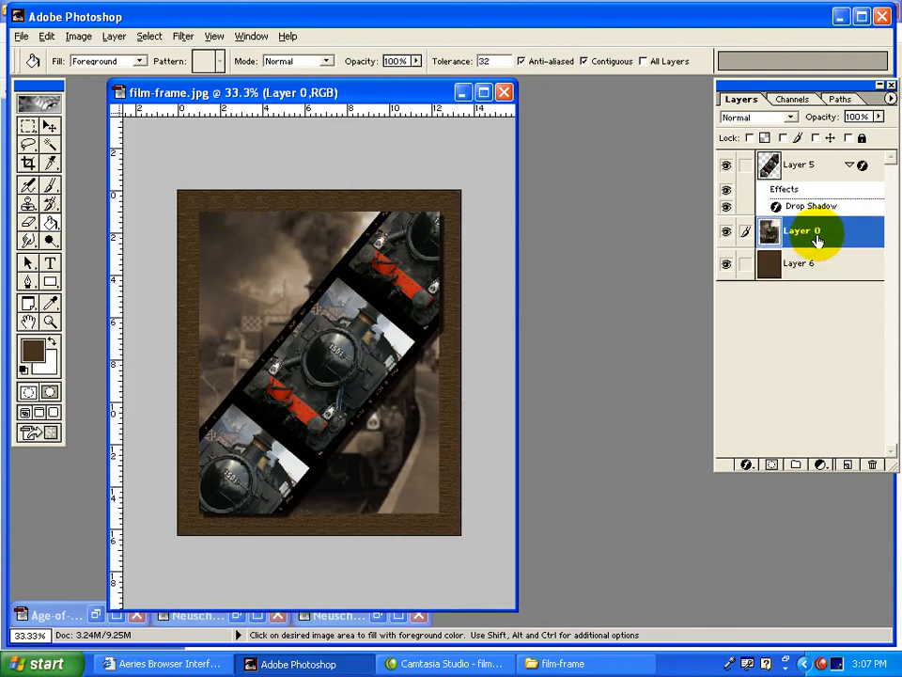
{"action": "left_click", "coordinate": [730, 168]}
{"action": "left_click", "coordinate": [728, 168]}
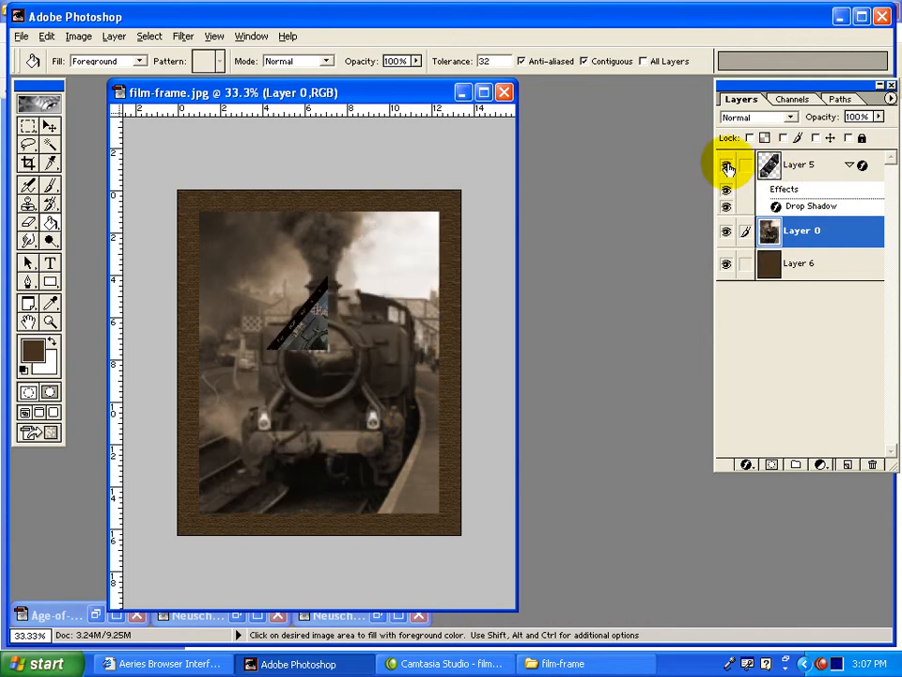
{"action": "left_click", "coordinate": [748, 465]}
{"action": "left_click", "coordinate": [779, 506]}
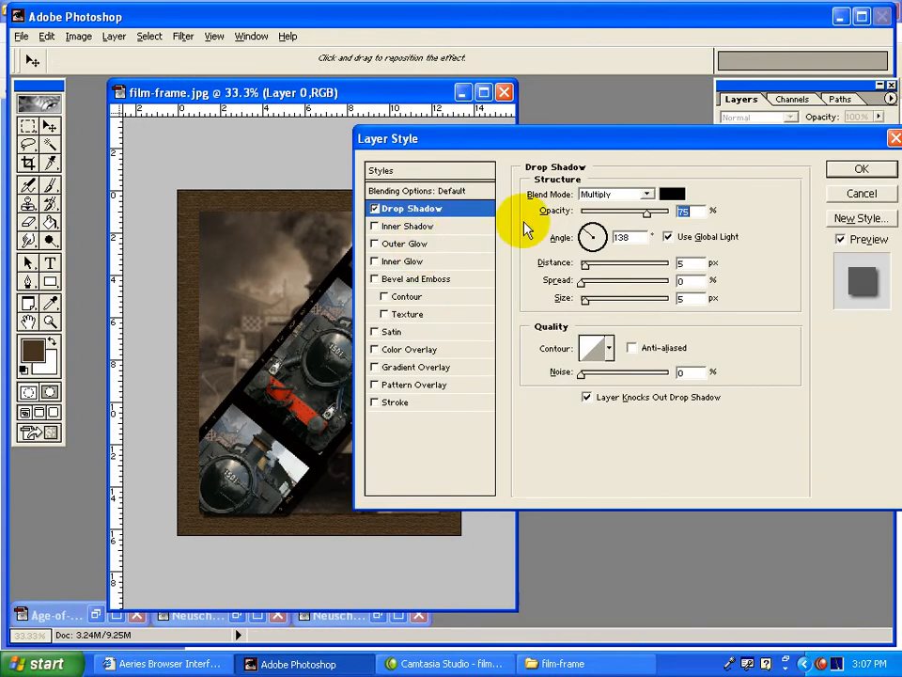
{"action": "left_click_drag", "start_coordinate": [344, 515], "coordinate": [348, 525]}
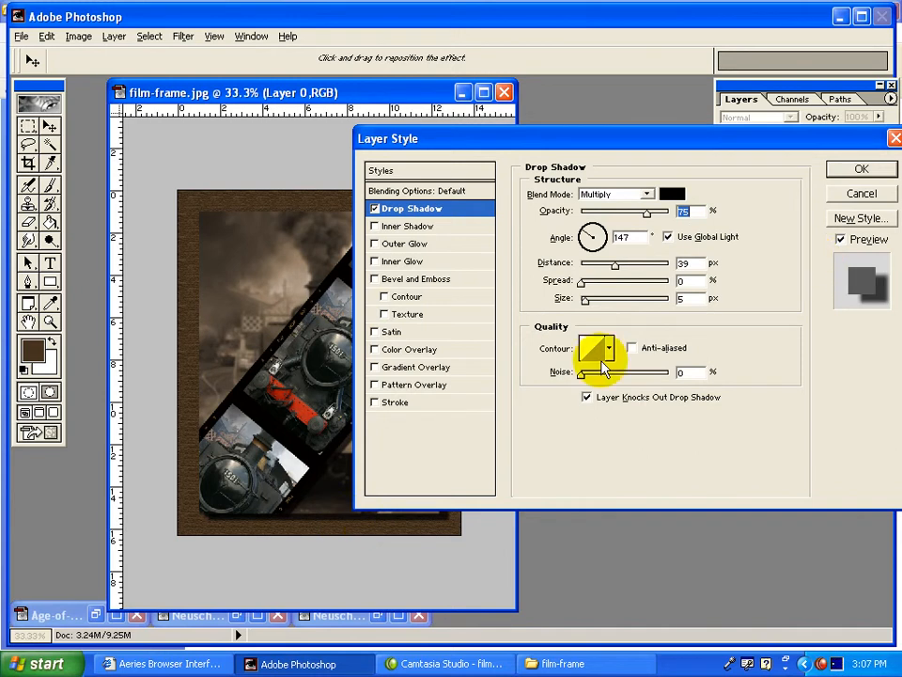
Add a 7 px stroke to Layer 0 in the tan A99681 sampled from the smoke in the background photo.
{"action": "left_click", "coordinate": [392, 403]}
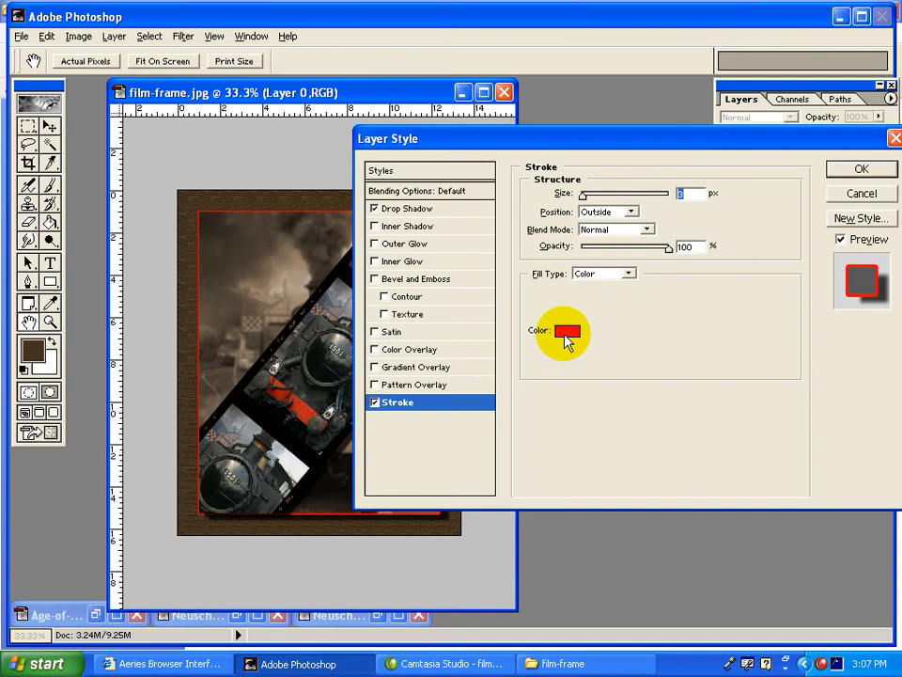
{"action": "left_click", "coordinate": [567, 330]}
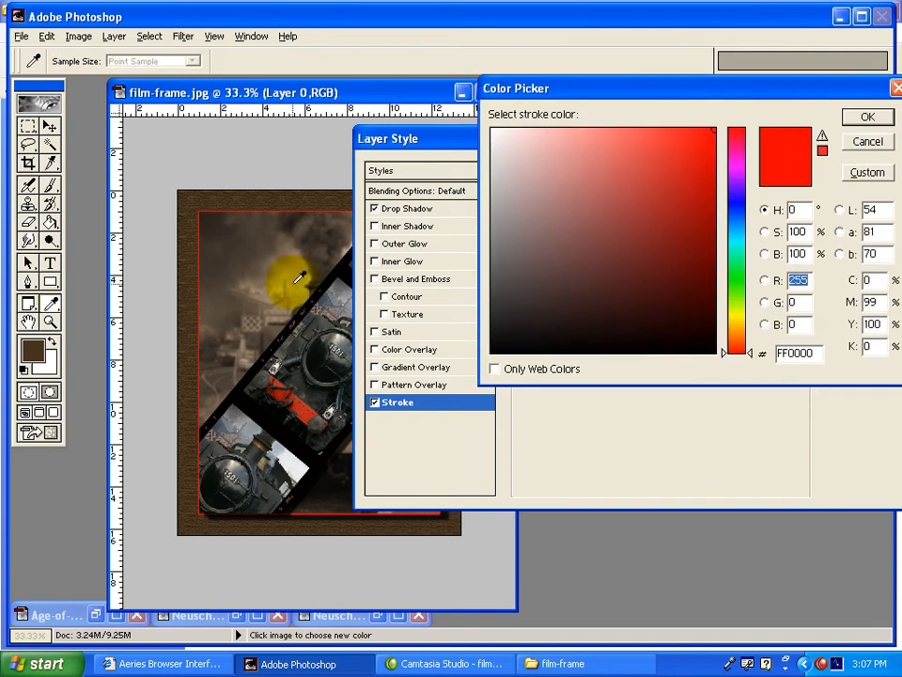
{"action": "left_click", "coordinate": [301, 270]}
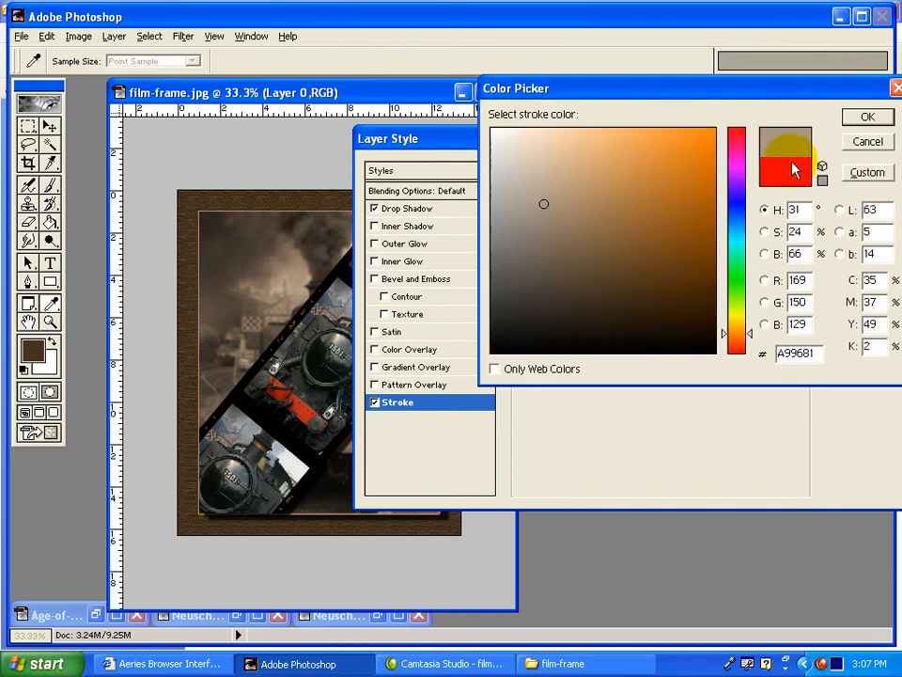
{"action": "left_click", "coordinate": [867, 118]}
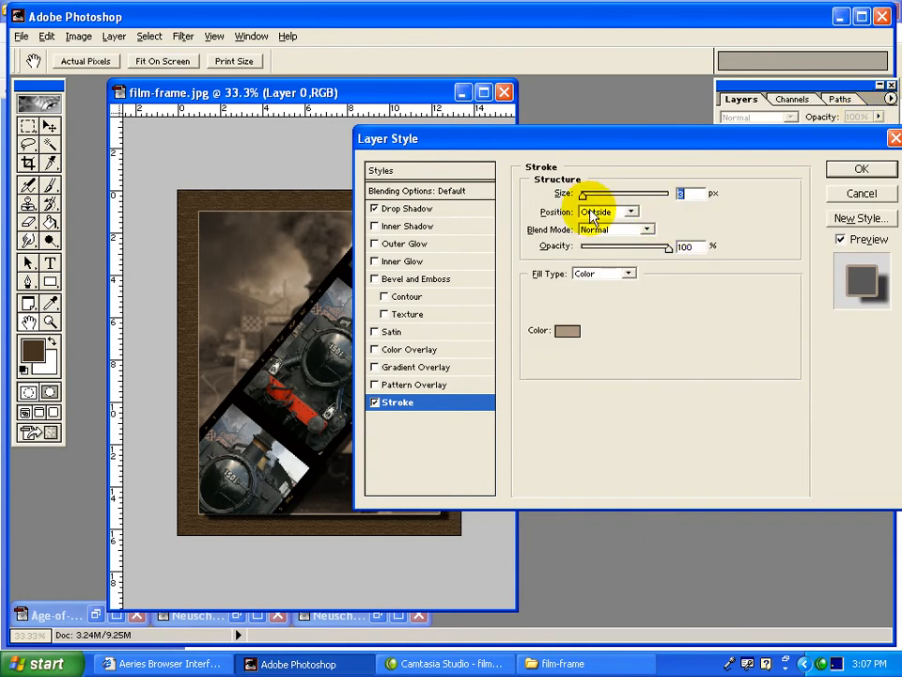
{"action": "left_click_drag", "start_coordinate": [589, 189], "coordinate": [588, 198]}
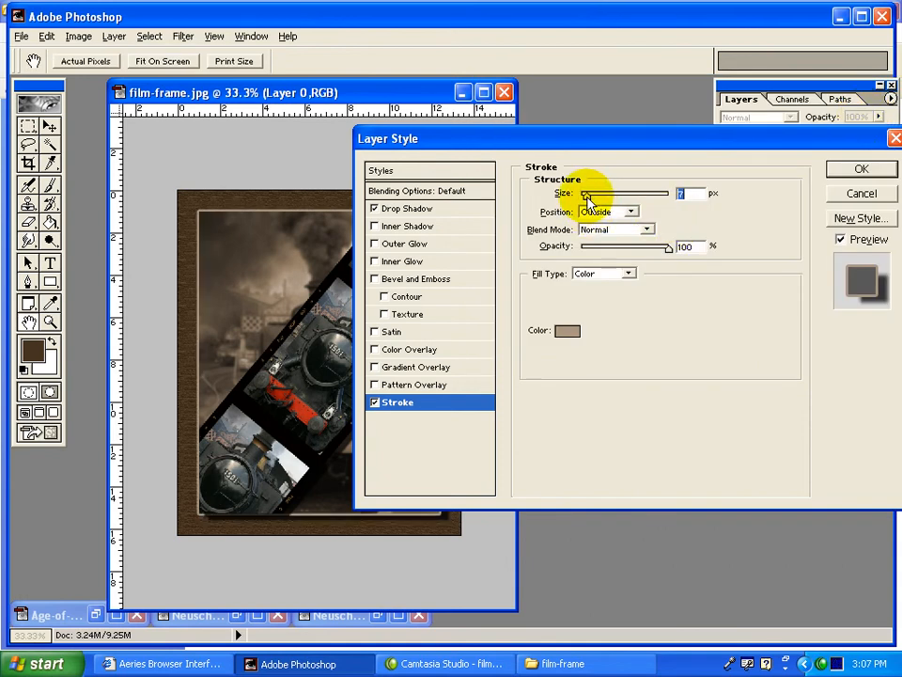
Try the Inside and Center positions for Layer 0's stroke, set it back to Outside, and apply the layer style.
{"action": "left_click", "coordinate": [592, 211]}
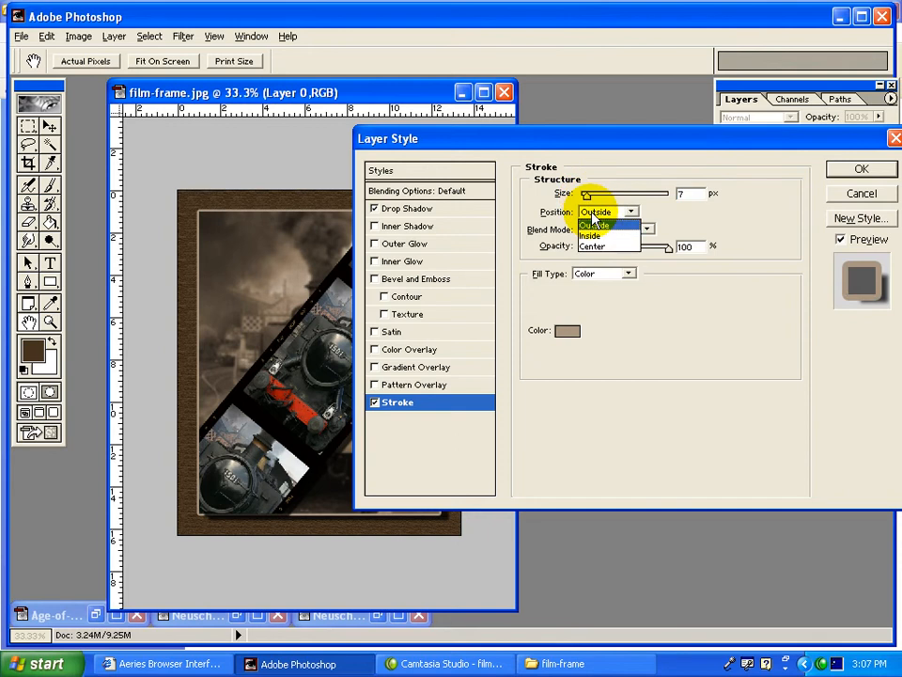
{"action": "left_click", "coordinate": [598, 235]}
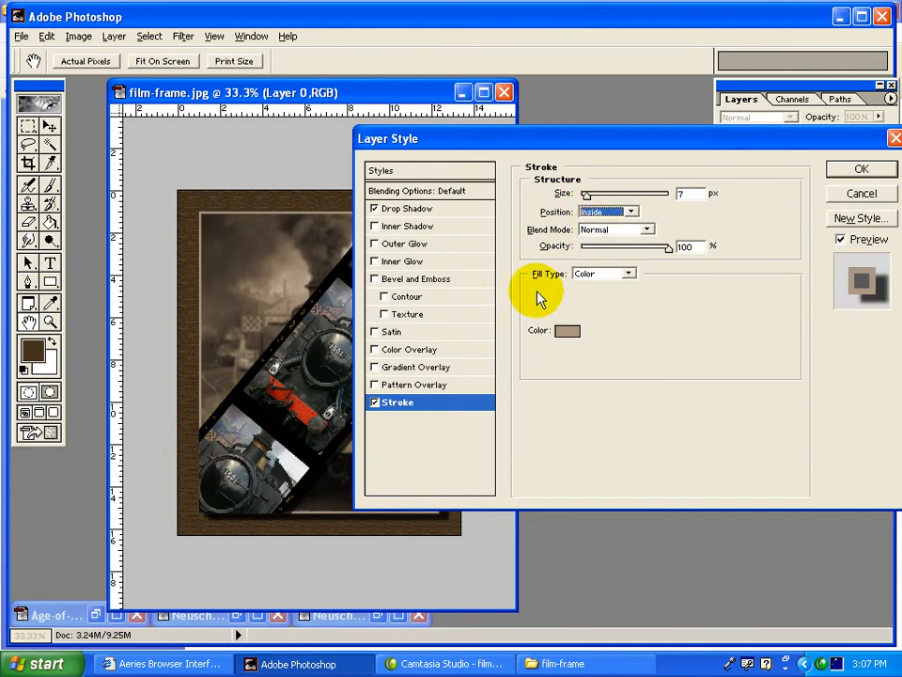
{"action": "left_click", "coordinate": [606, 212]}
{"action": "left_click", "coordinate": [602, 250]}
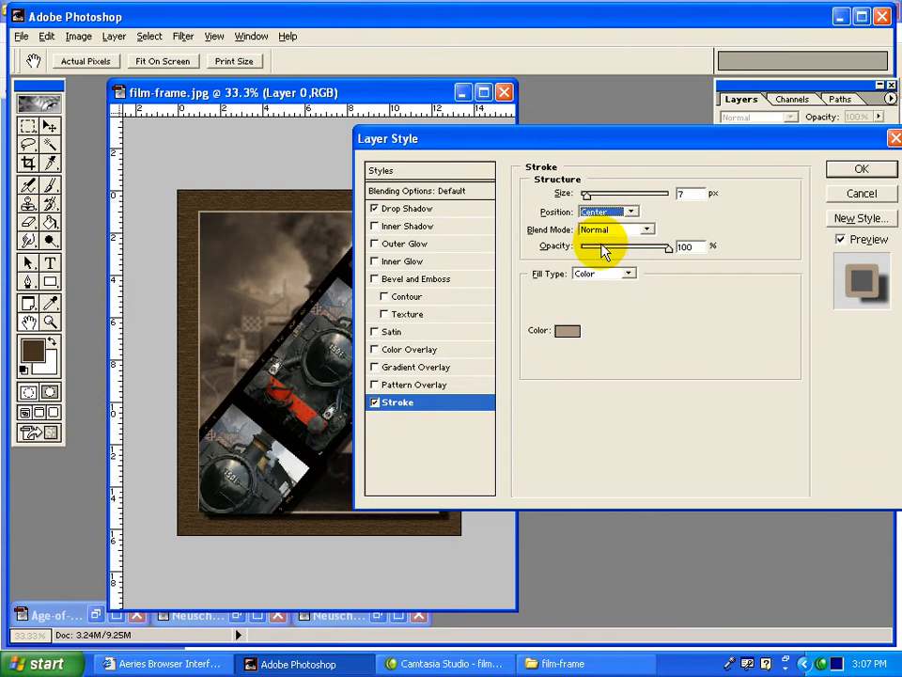
{"action": "left_click", "coordinate": [606, 211]}
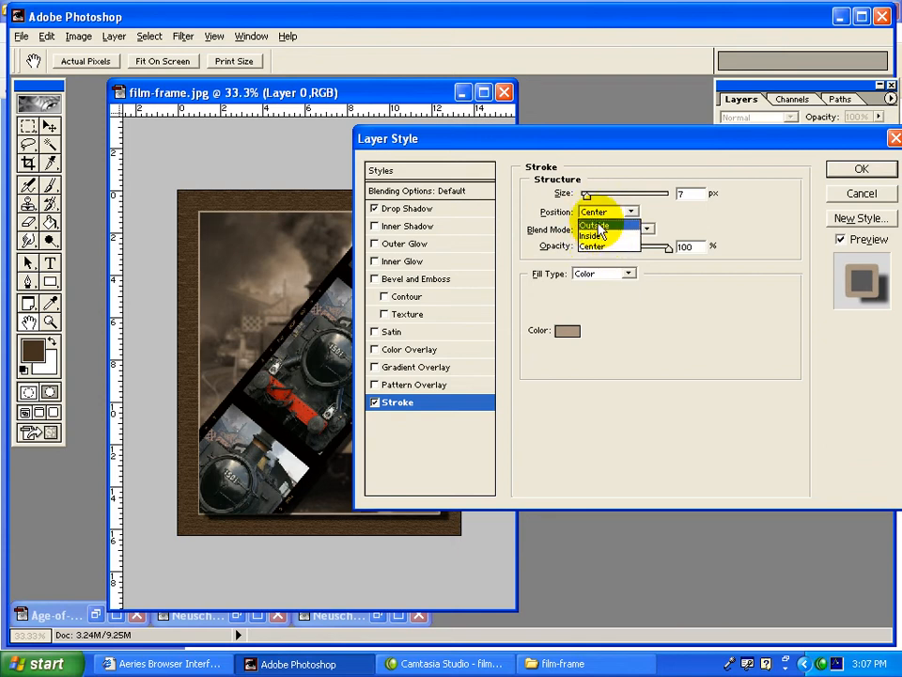
{"action": "left_click", "coordinate": [598, 226]}
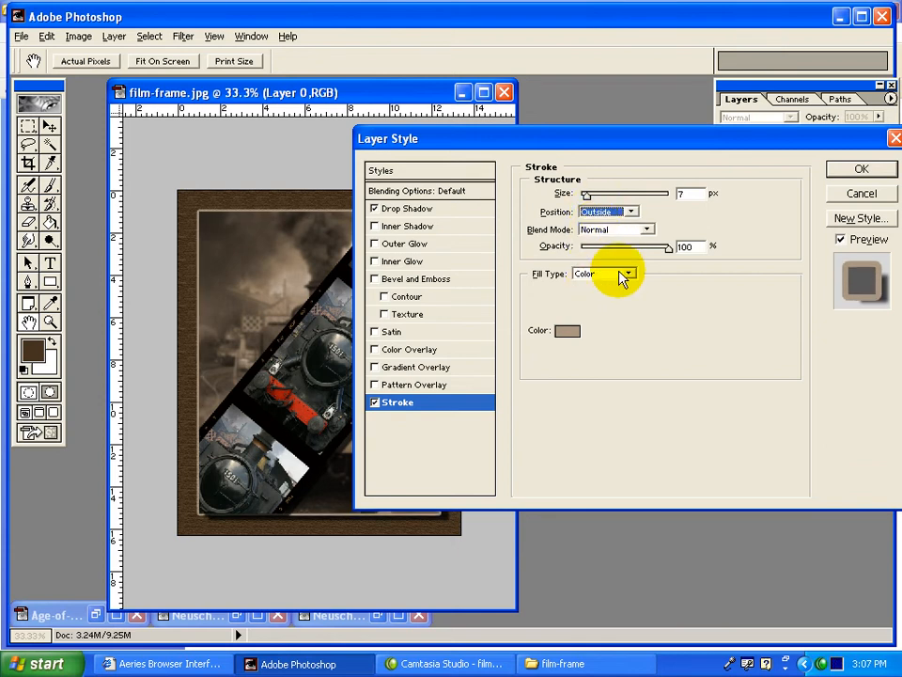
{"action": "left_click", "coordinate": [857, 170]}
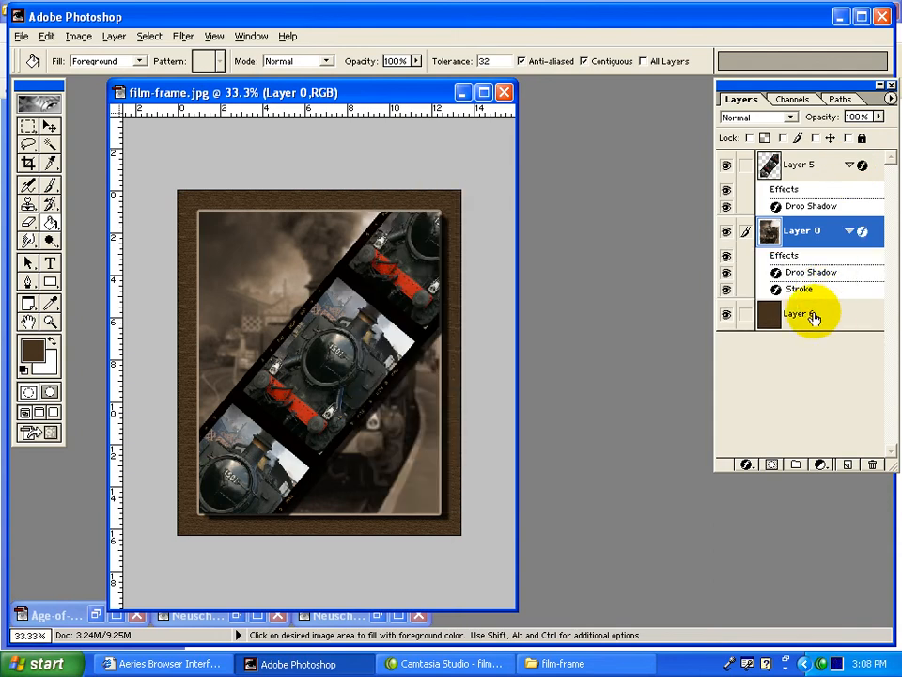
Add a text layer reading "Age of Steam" above Layer 5.
{"action": "left_click", "coordinate": [811, 166]}
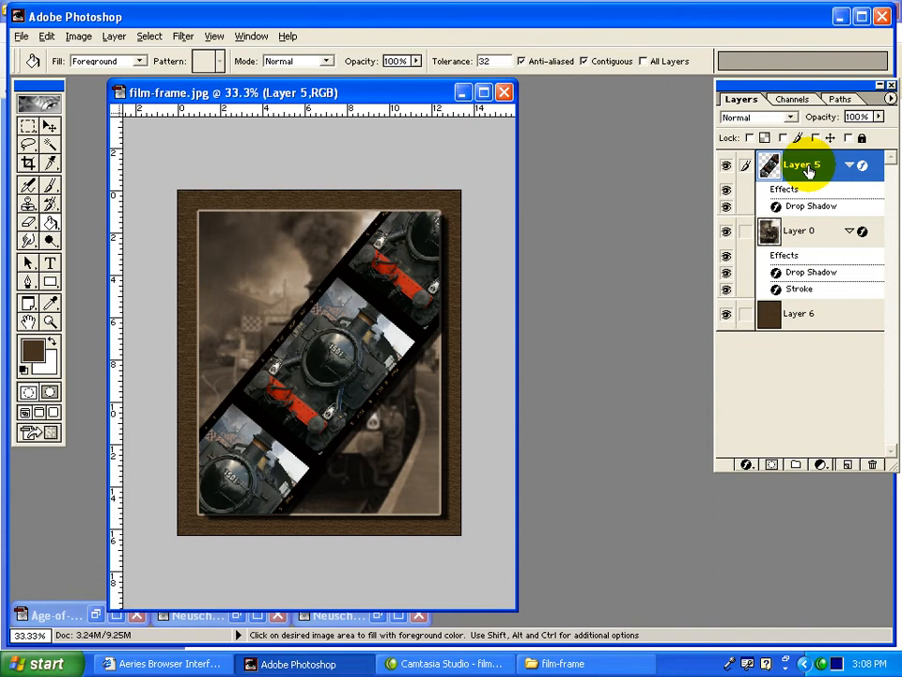
{"action": "left_click", "coordinate": [50, 264]}
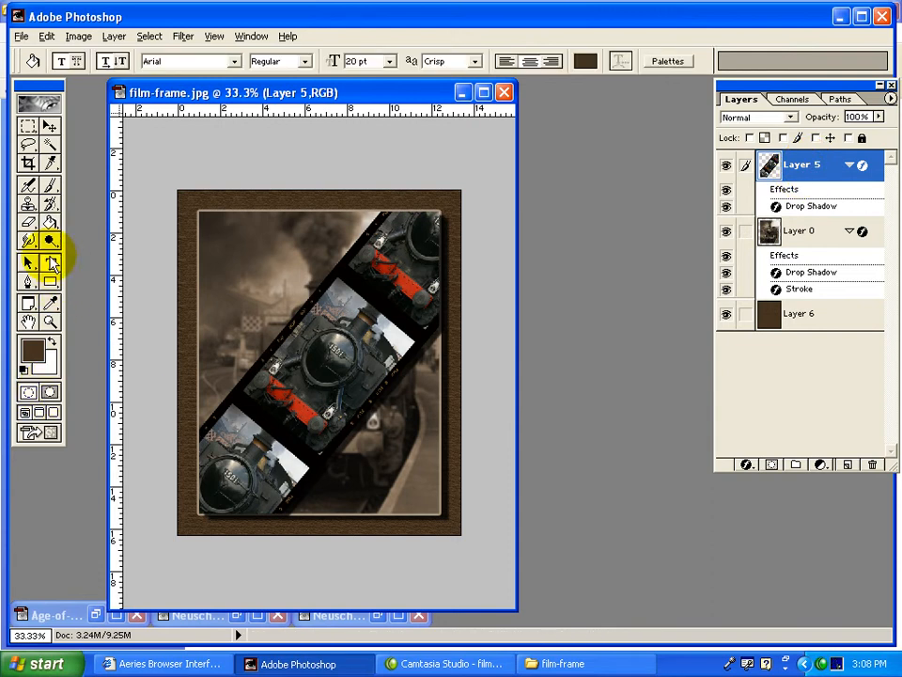
{"action": "left_click", "coordinate": [222, 388]}
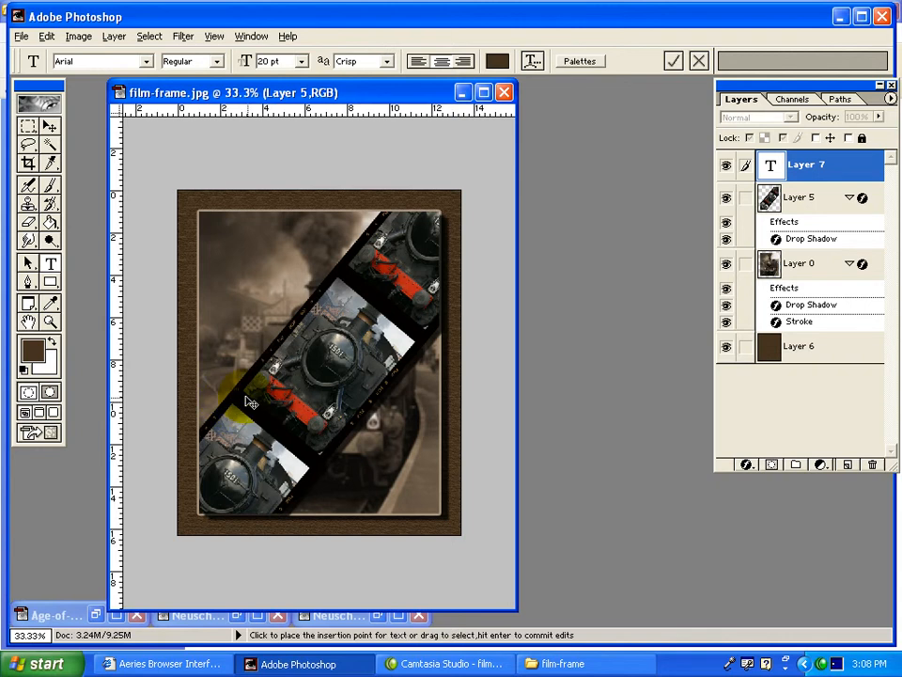
{"action": "left_click", "coordinate": [771, 166]}
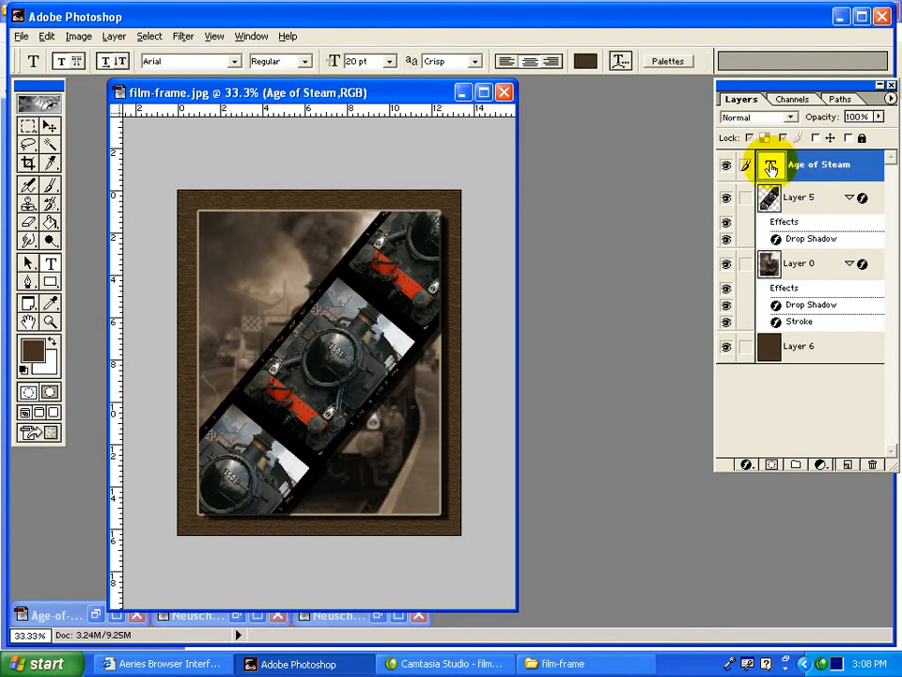
Set the size of the whole "Age of Steam" text to 120 pt.
{"action": "double_click", "coordinate": [771, 167]}
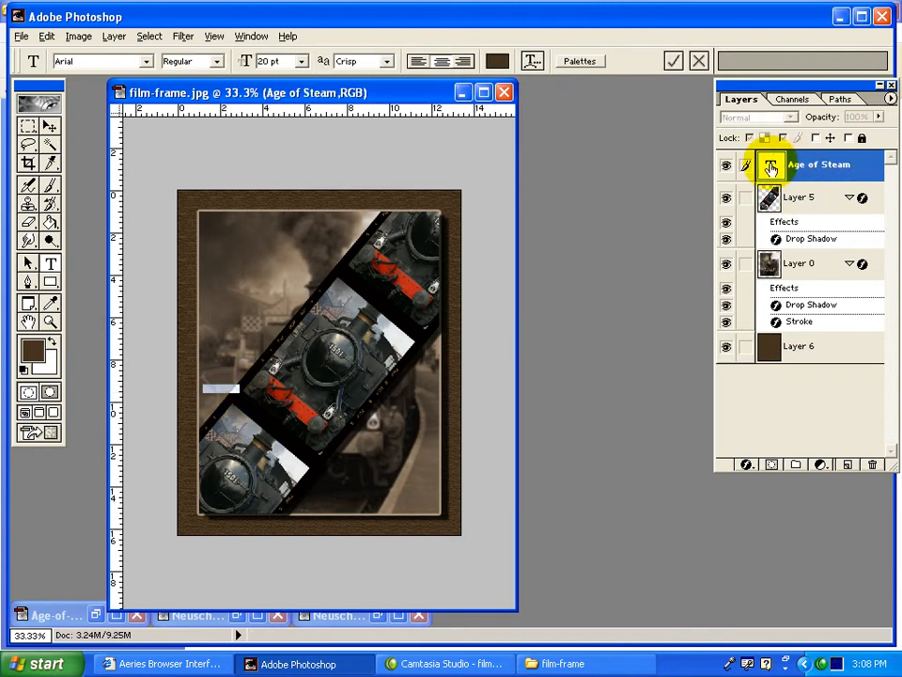
{"action": "left_click", "coordinate": [299, 61]}
{"action": "left_click", "coordinate": [284, 296]}
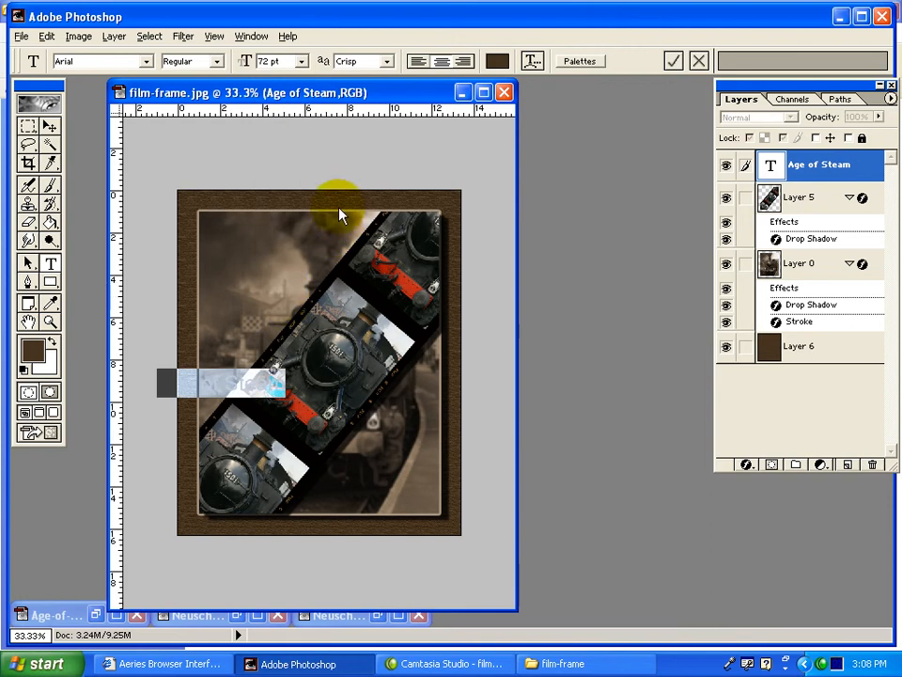
{"action": "type", "text": "120"}
{"action": "key", "text": "Return"}
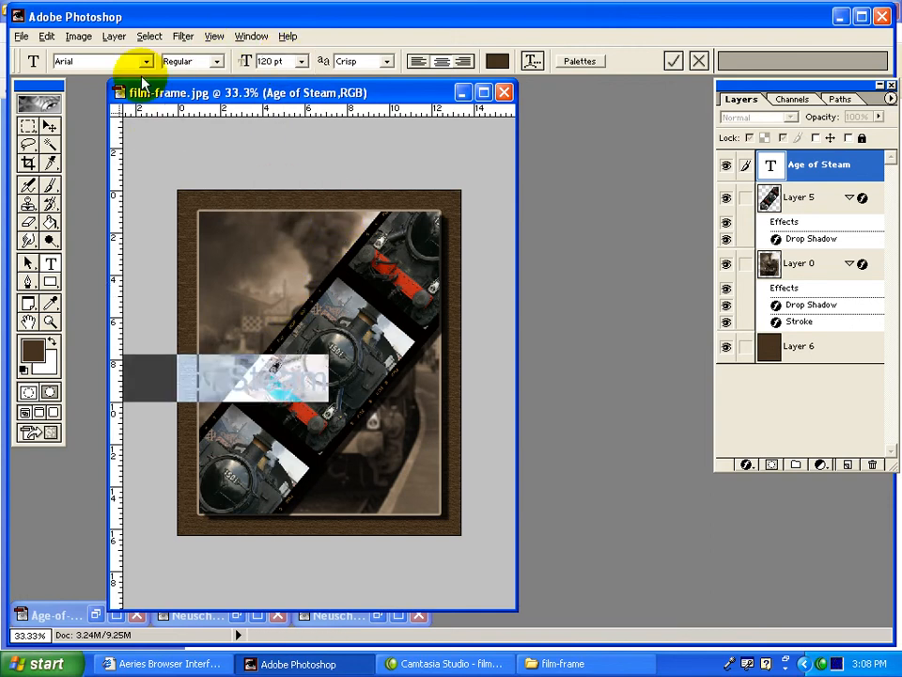
Change the font of the "Age of Steam" text to Aristocrat.
{"action": "left_click", "coordinate": [117, 60]}
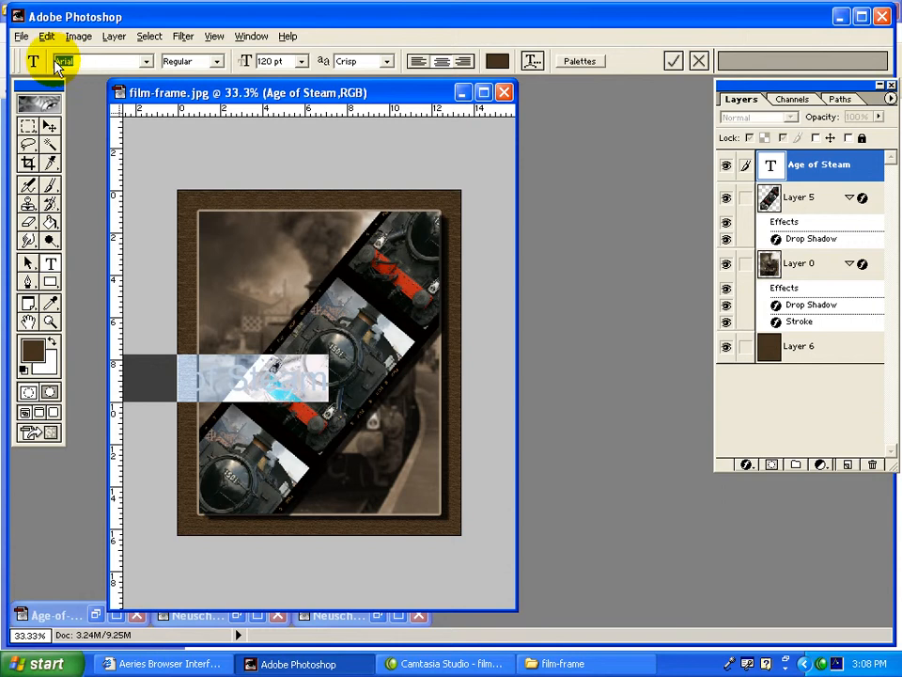
{"action": "key", "text": "Down"}
{"action": "key", "text": "Down"}
{"action": "key", "text": "Down"}
{"action": "key", "text": "Down"}
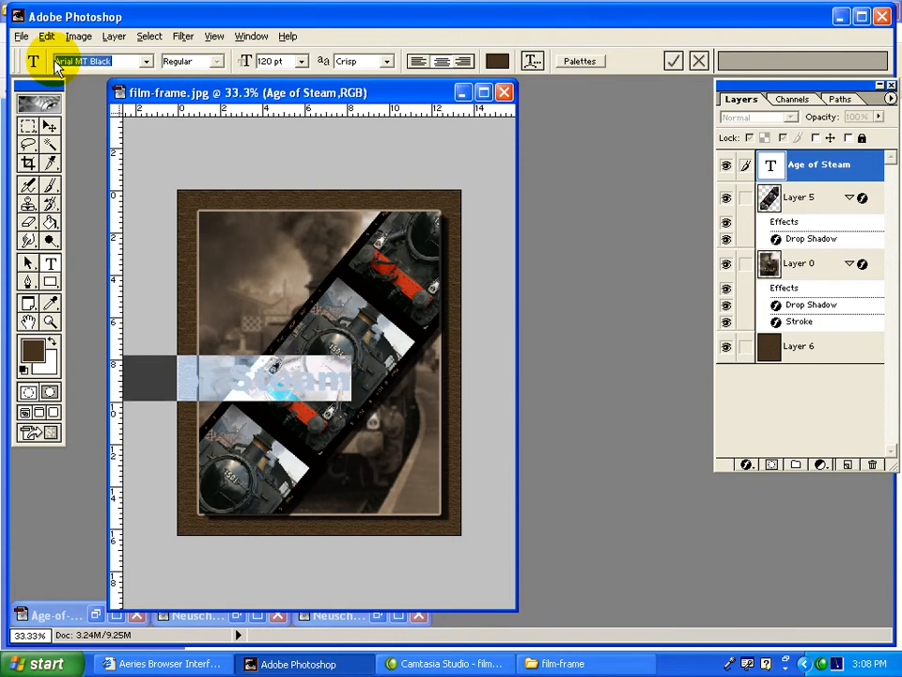
{"action": "key", "text": "Down"}
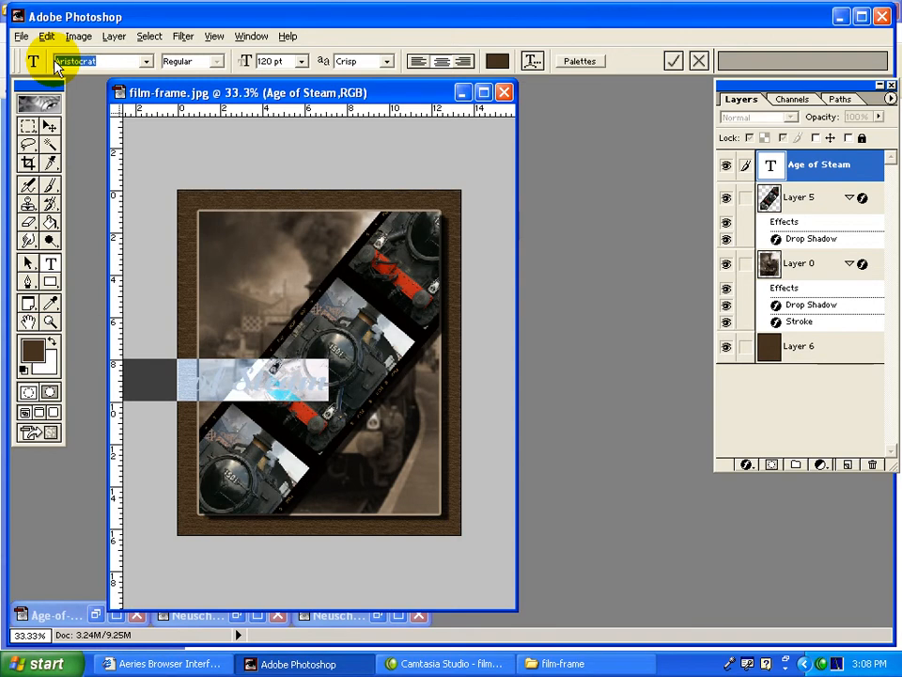
Move the title to the top of the photo and stretch it to about 109.4% width and 173.5% height.
{"action": "left_click", "coordinate": [49, 125]}
{"action": "left_click_drag", "start_coordinate": [265, 374], "coordinate": [334, 227]}
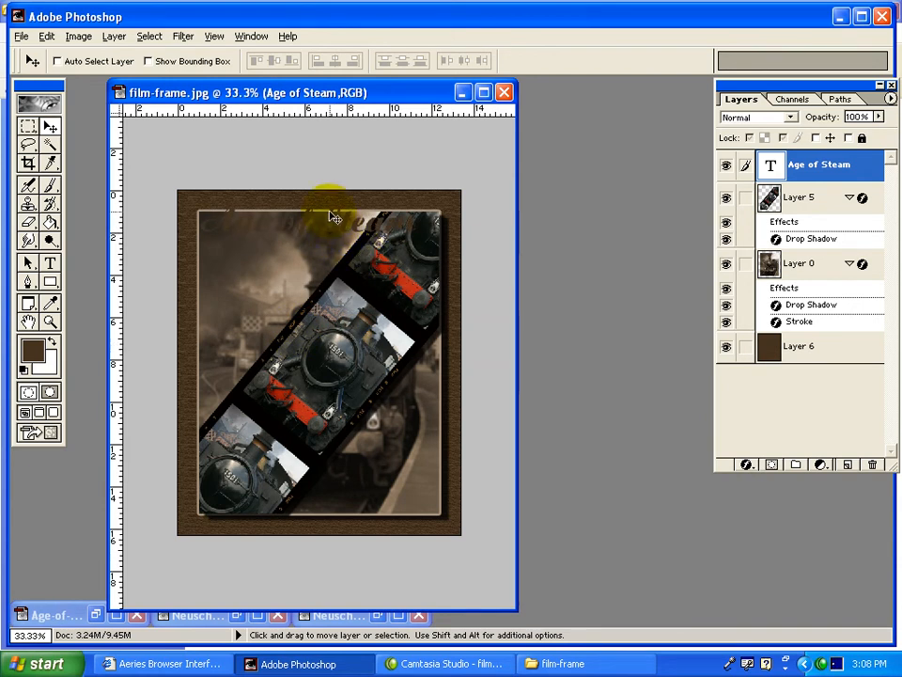
{"action": "key", "text": "ctrl+t"}
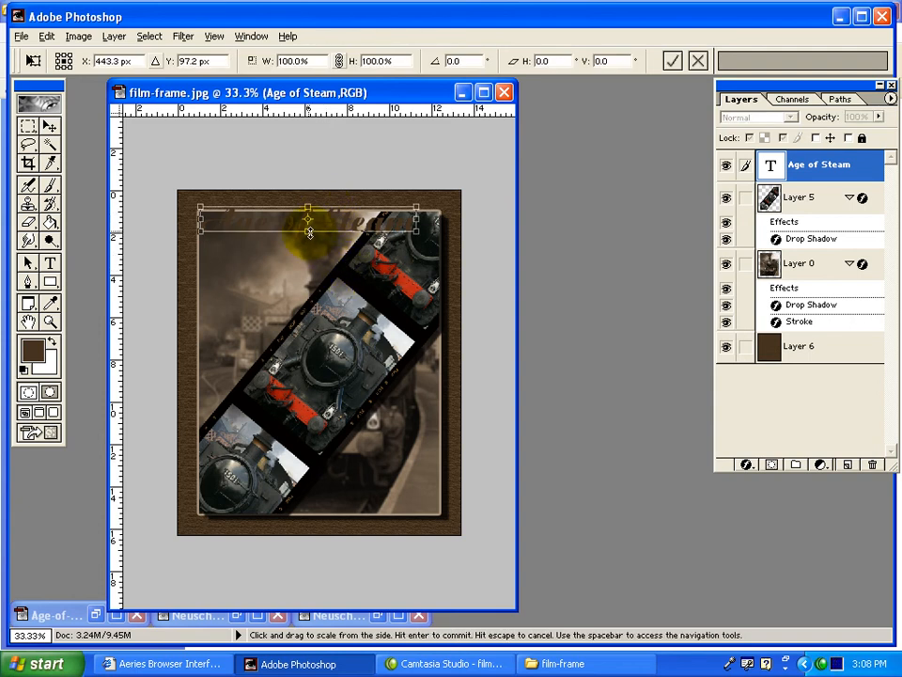
{"action": "left_click_drag", "start_coordinate": [307, 248], "coordinate": [307, 249]}
{"action": "left_click_drag", "start_coordinate": [417, 227], "coordinate": [437, 228]}
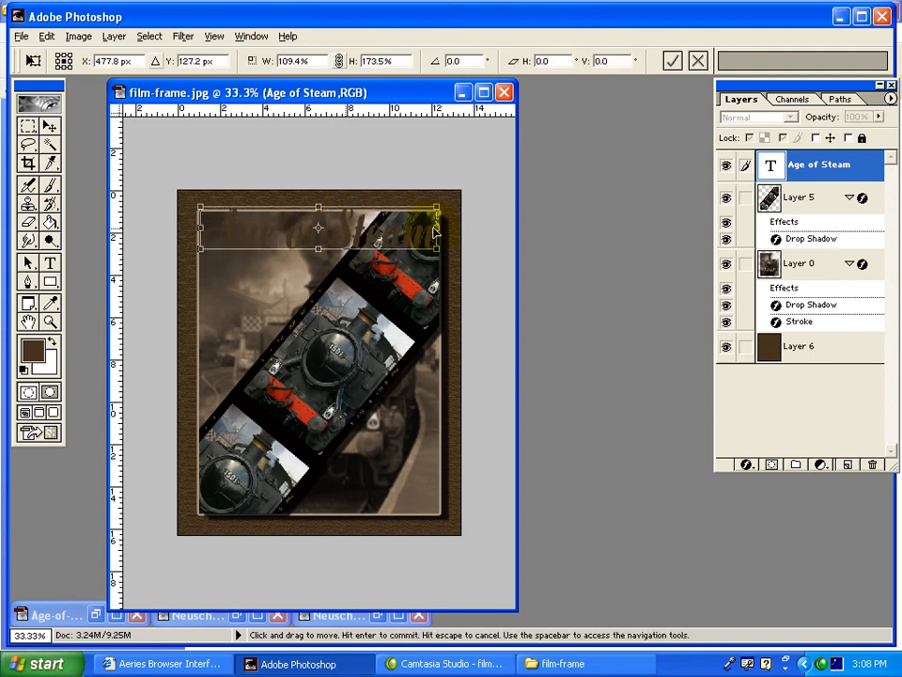
{"action": "key", "text": "Return"}
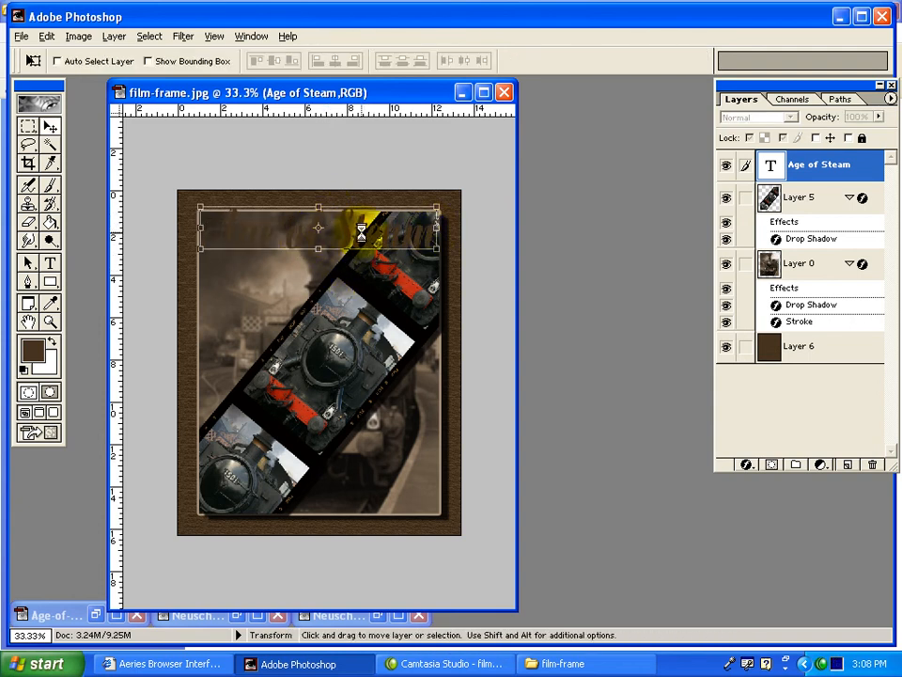
Add a 6 px outside stroke to the title in the tan A99681 sampled from the photo's outline.
{"action": "left_click", "coordinate": [748, 465]}
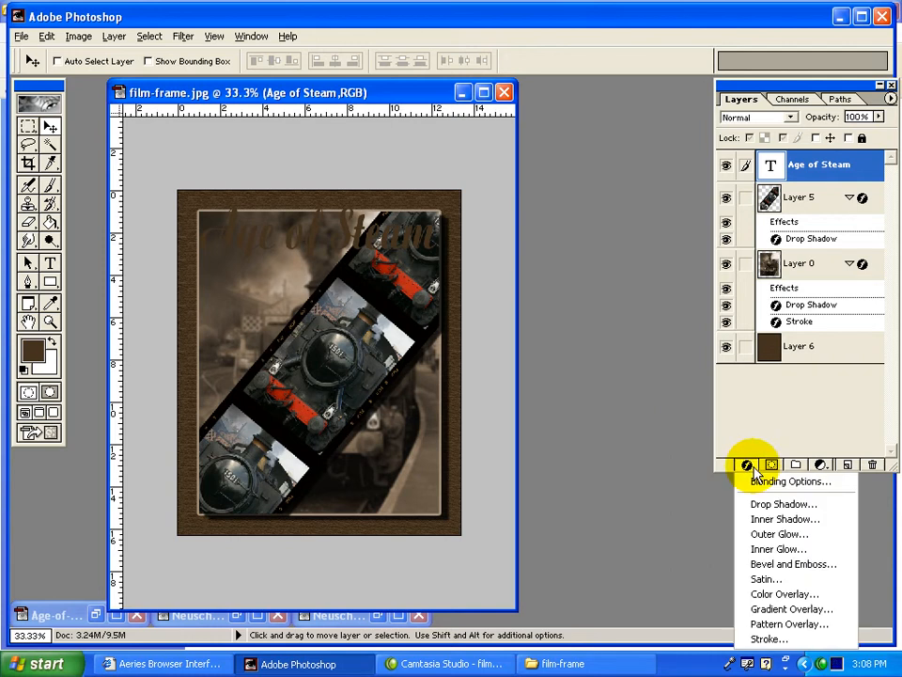
{"action": "left_click", "coordinate": [766, 640]}
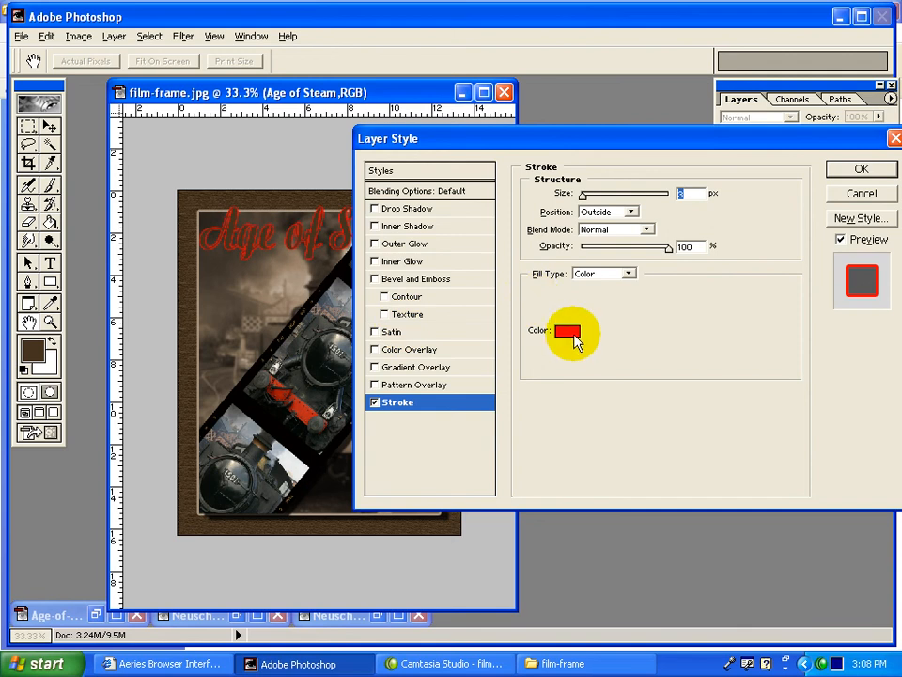
{"action": "left_click", "coordinate": [203, 323]}
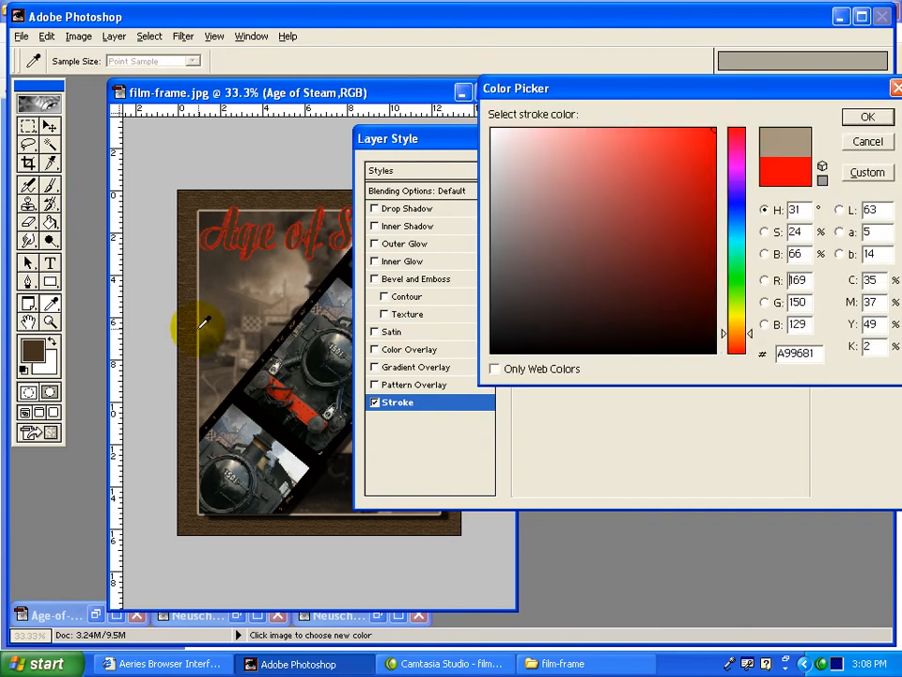
{"action": "left_click", "coordinate": [866, 117]}
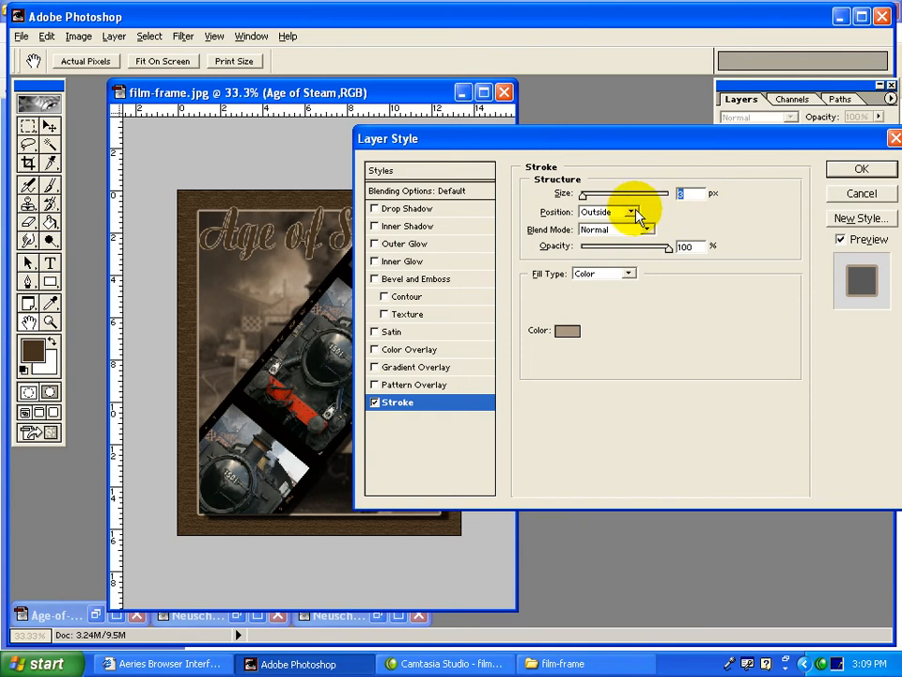
{"action": "left_click_drag", "start_coordinate": [583, 195], "coordinate": [585, 199]}
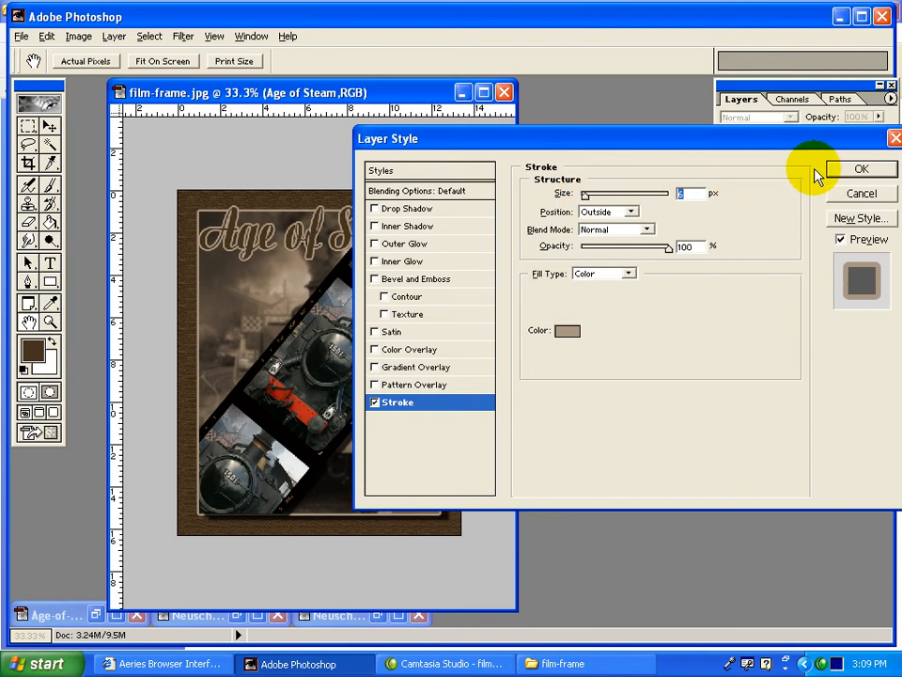
Add a black Multiply drop shadow to the title with 75% opacity, angle 137°, distance 29 px and size 5 px.
{"action": "left_click", "coordinate": [395, 211]}
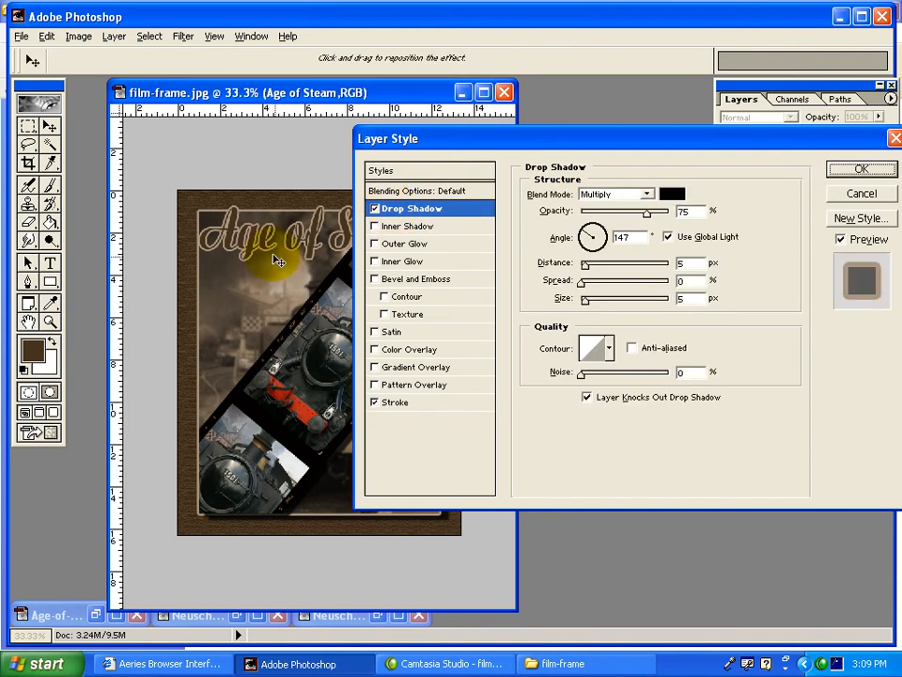
{"action": "left_click_drag", "start_coordinate": [273, 262], "coordinate": [277, 266]}
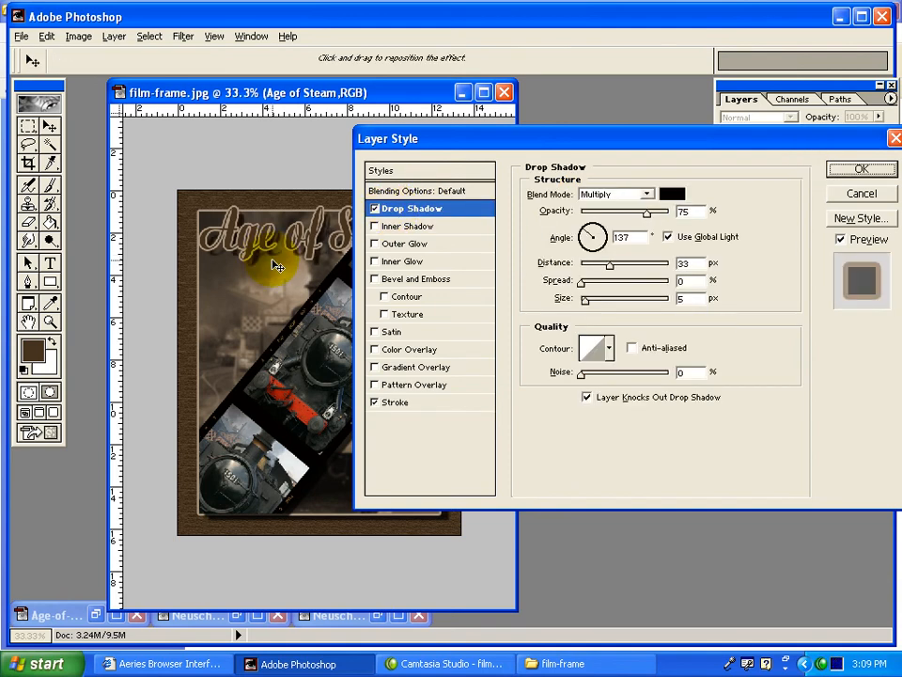
{"action": "left_click", "coordinate": [857, 168]}
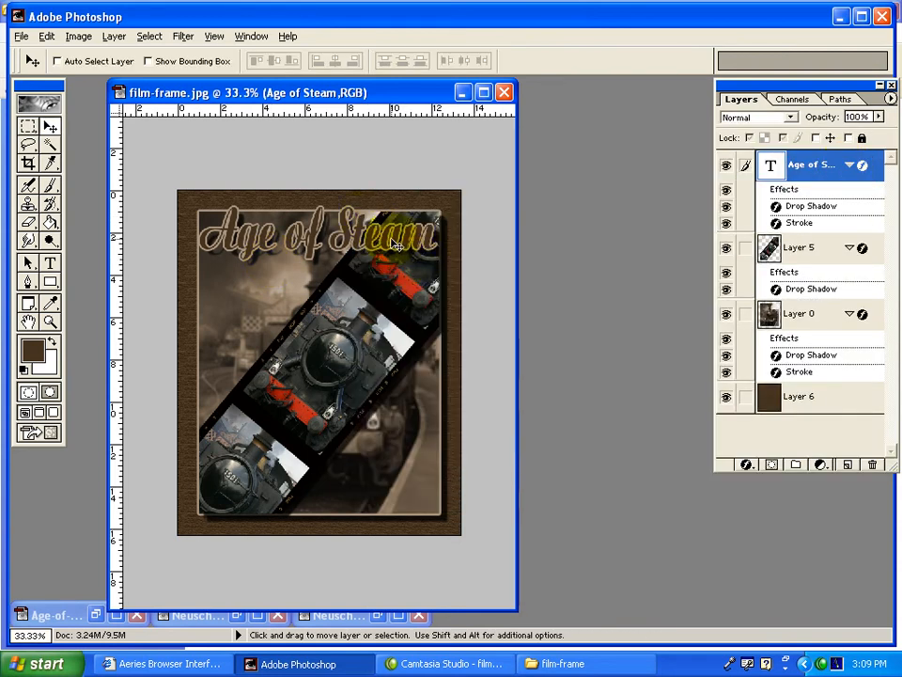
Move the title slightly up and left so it overlaps the photo's upper edge, and load its lettering as a selection.
{"action": "left_click_drag", "start_coordinate": [397, 245], "coordinate": [389, 237]}
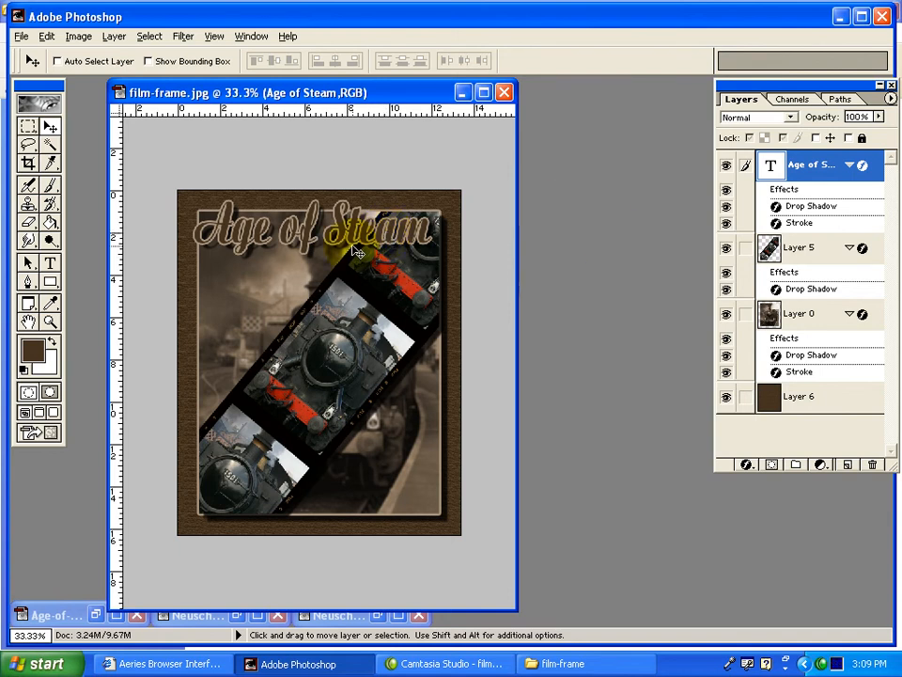
{"action": "left_click", "coordinate": [823, 169], "text": "ctrl"}
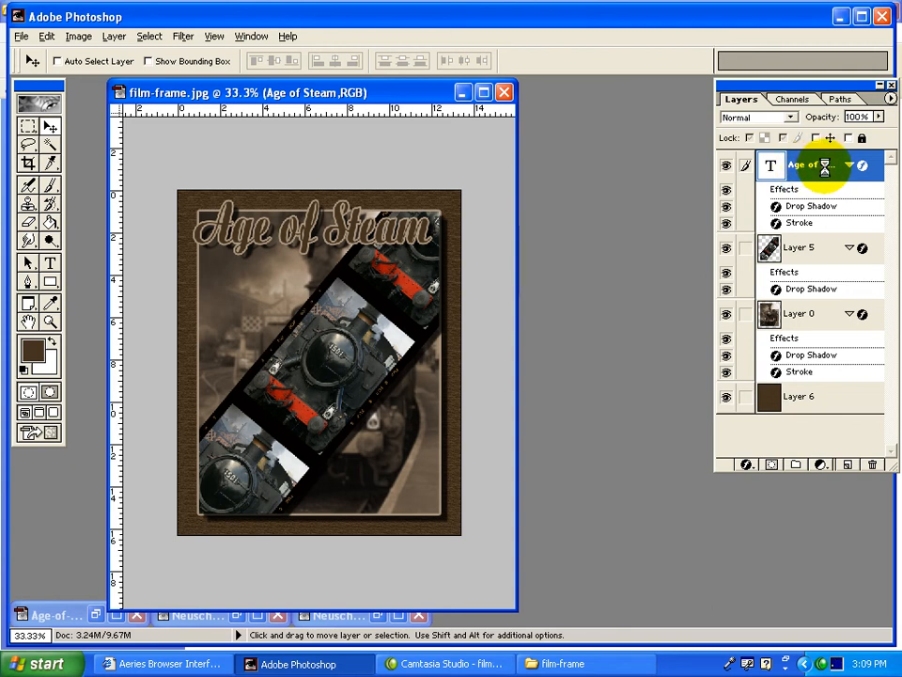
{"action": "left_click", "coordinate": [182, 36]}
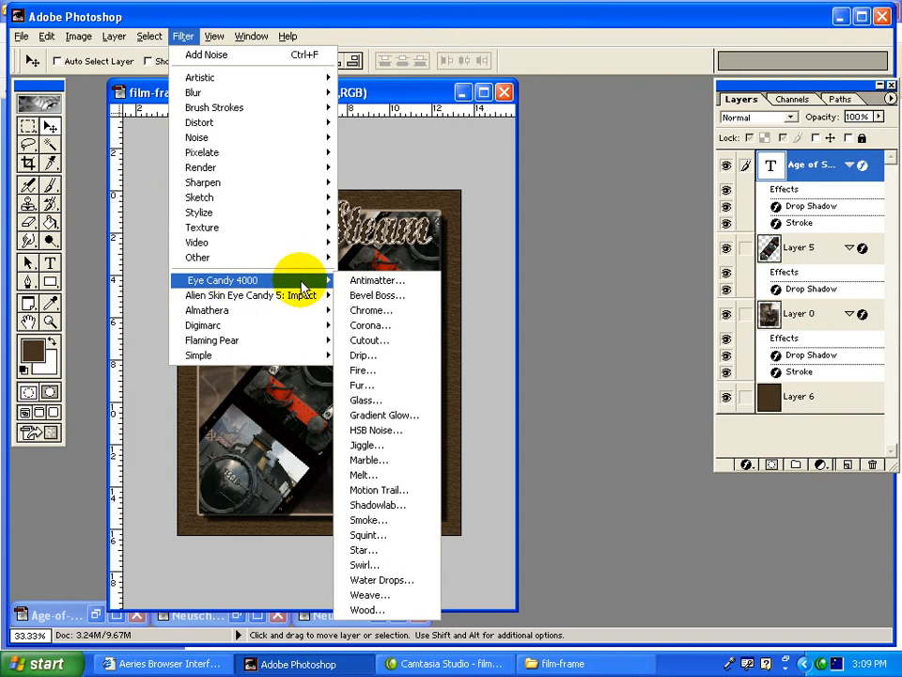
{"action": "left_click", "coordinate": [362, 505]}
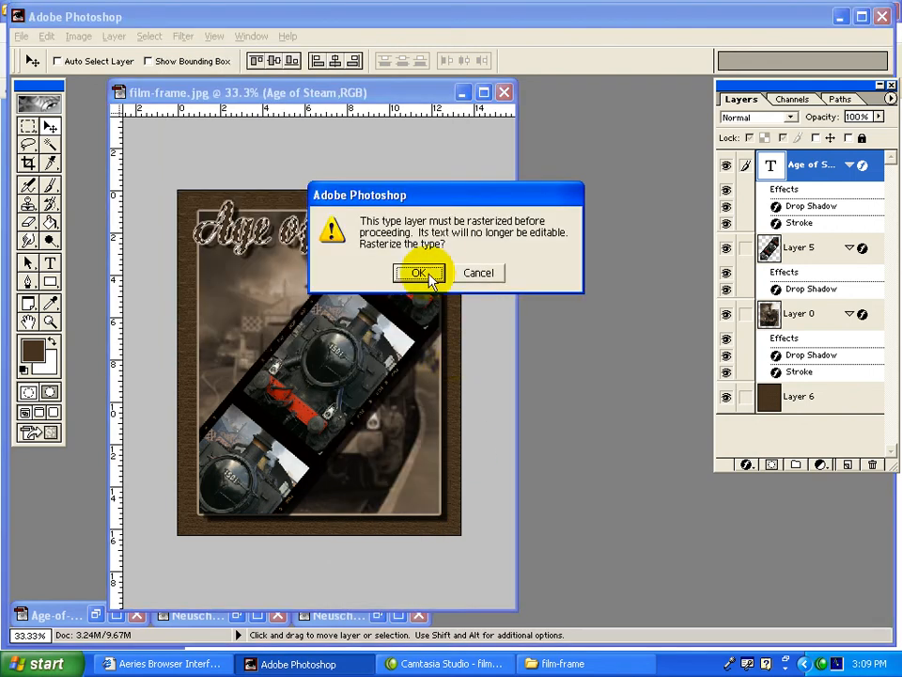
{"action": "left_click", "coordinate": [429, 274]}
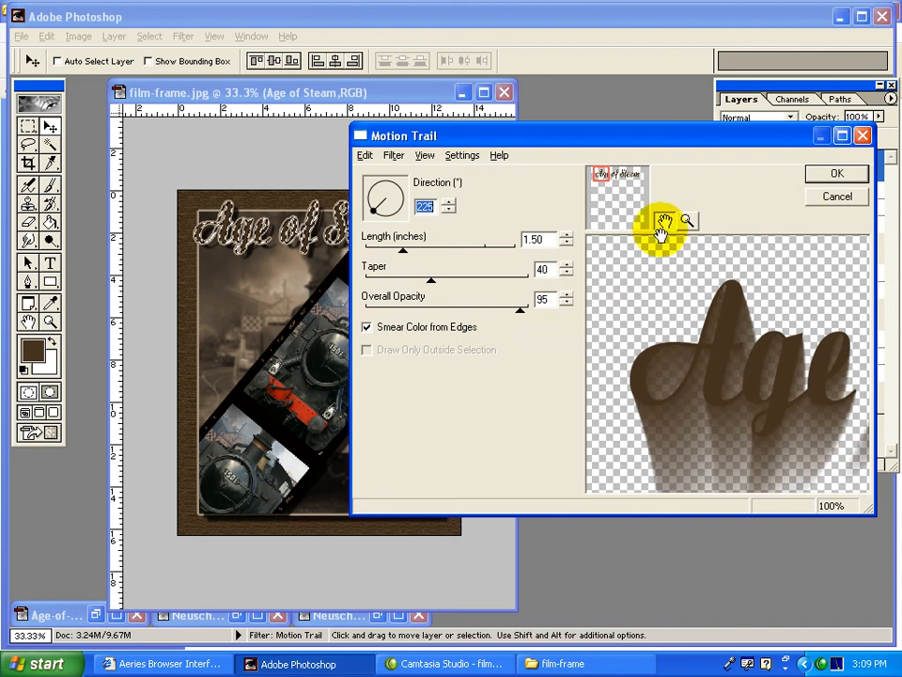
{"action": "left_click_drag", "start_coordinate": [402, 254], "coordinate": [374, 253]}
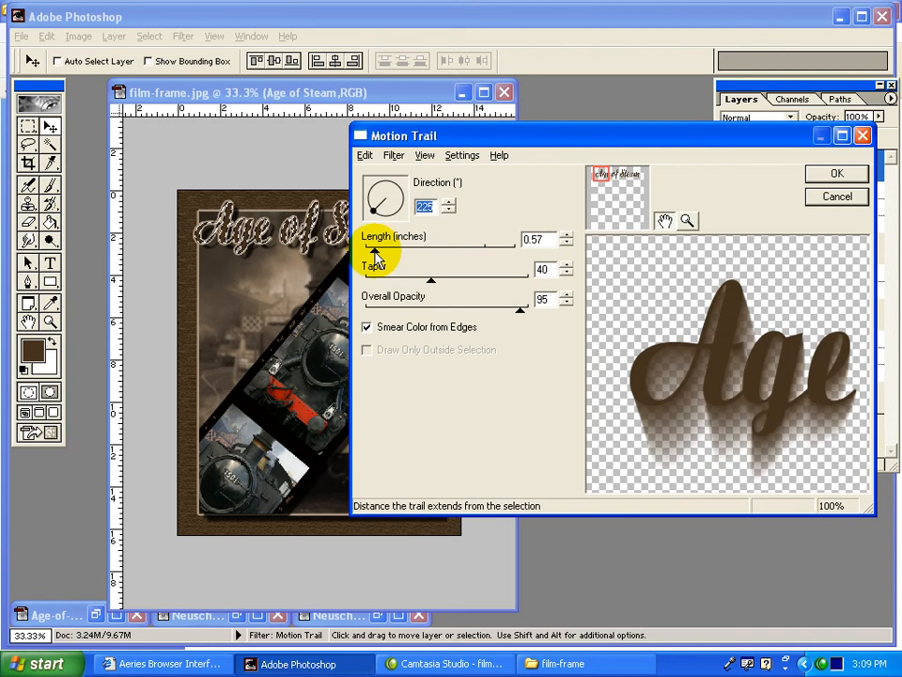
{"action": "left_click", "coordinate": [816, 196]}
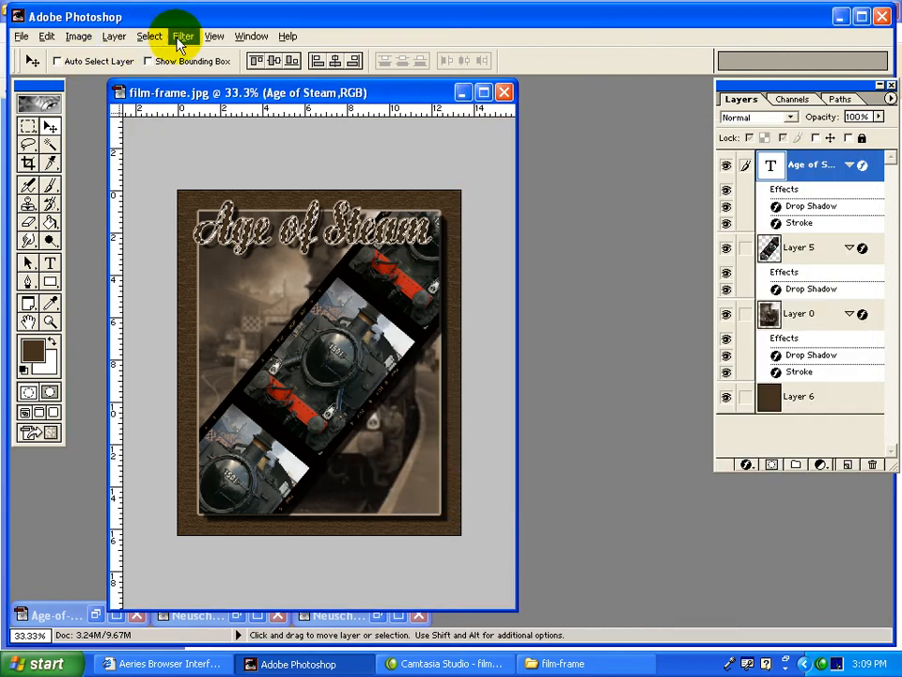
Rasterize the title and apply the Eye Candy 4000 Glass filter with its preset settings, ending with the lettering deselected.
{"action": "left_click", "coordinate": [182, 36]}
{"action": "mouse_move", "coordinate": [225, 280]}
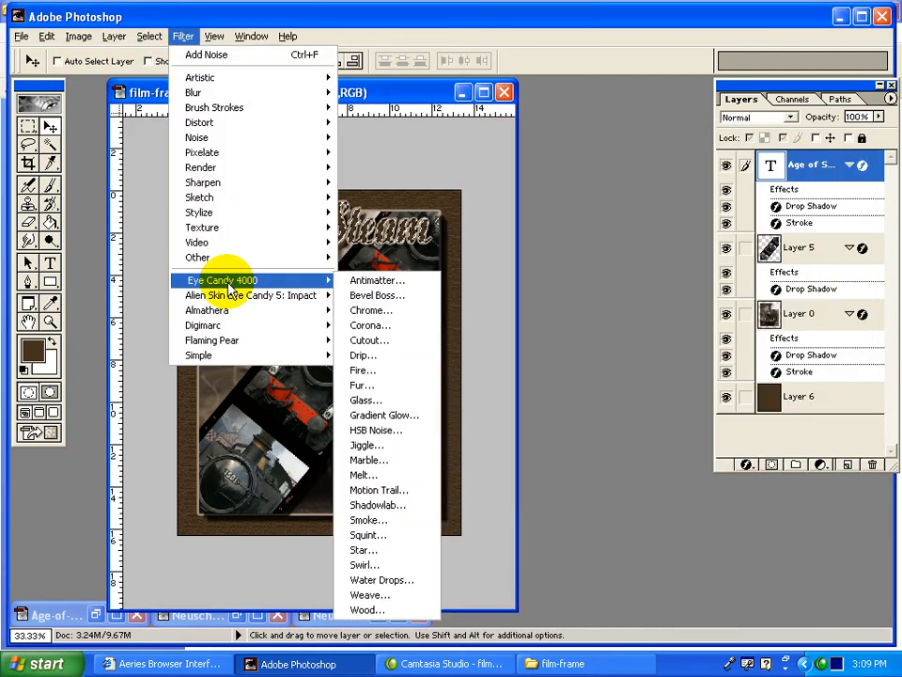
{"action": "left_click", "coordinate": [372, 401]}
{"action": "left_click", "coordinate": [418, 273]}
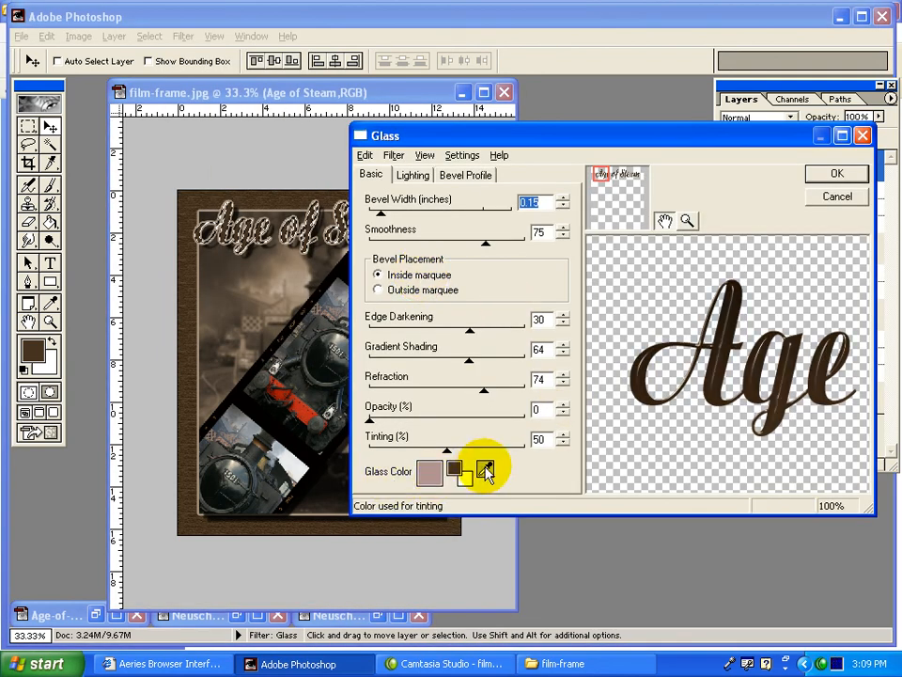
{"action": "left_click", "coordinate": [827, 176]}
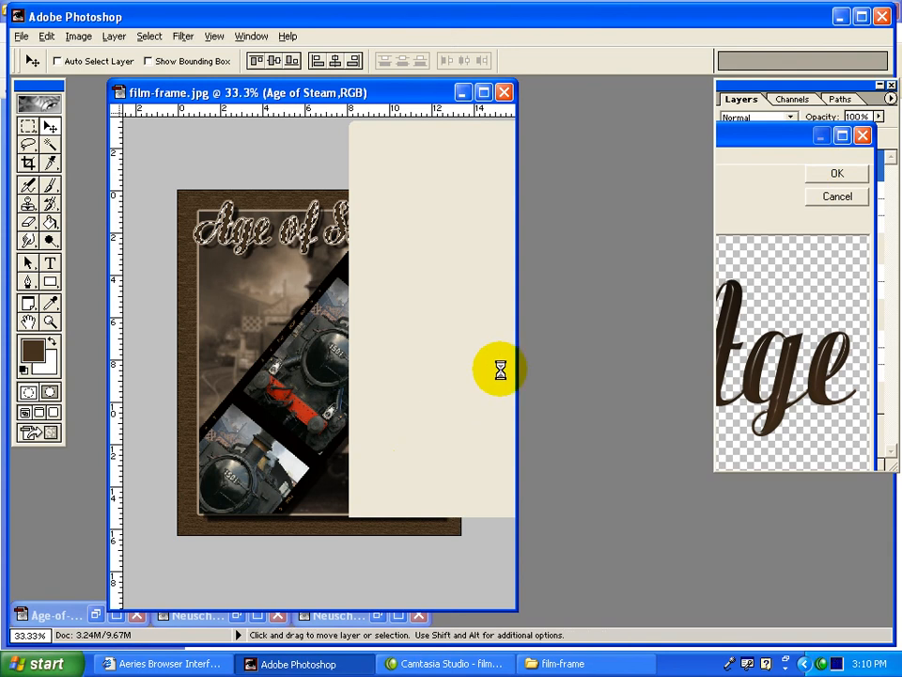
{"action": "key", "text": "ctrl+z"}
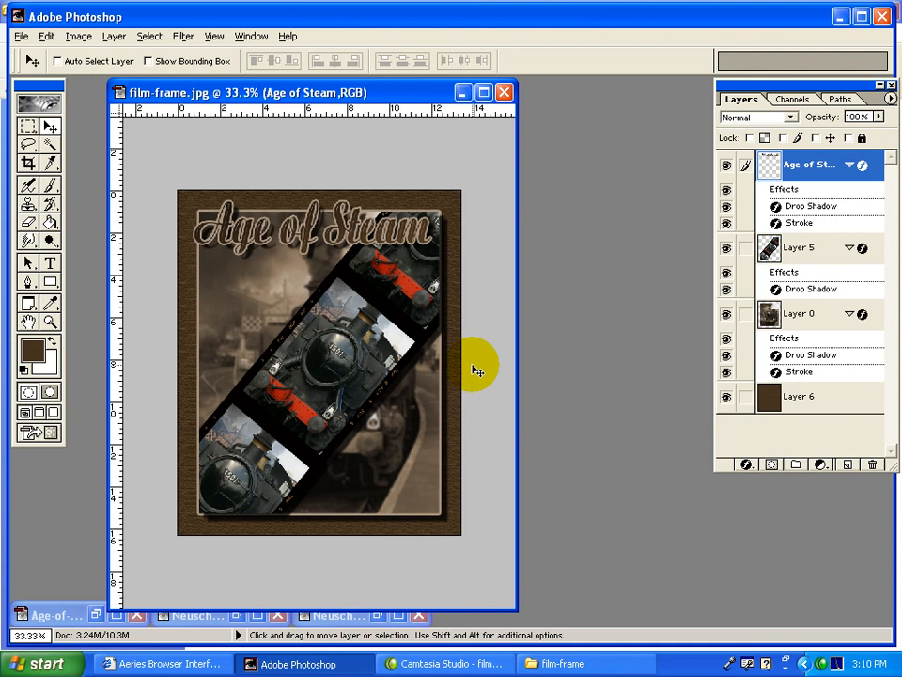
Examine the composition at 50% zoom in a widened window, compare it with Age-of-steam_Finished2.jpg and close that reference image.
{"action": "left_click", "coordinate": [379, 383], "text": "ctrl"}
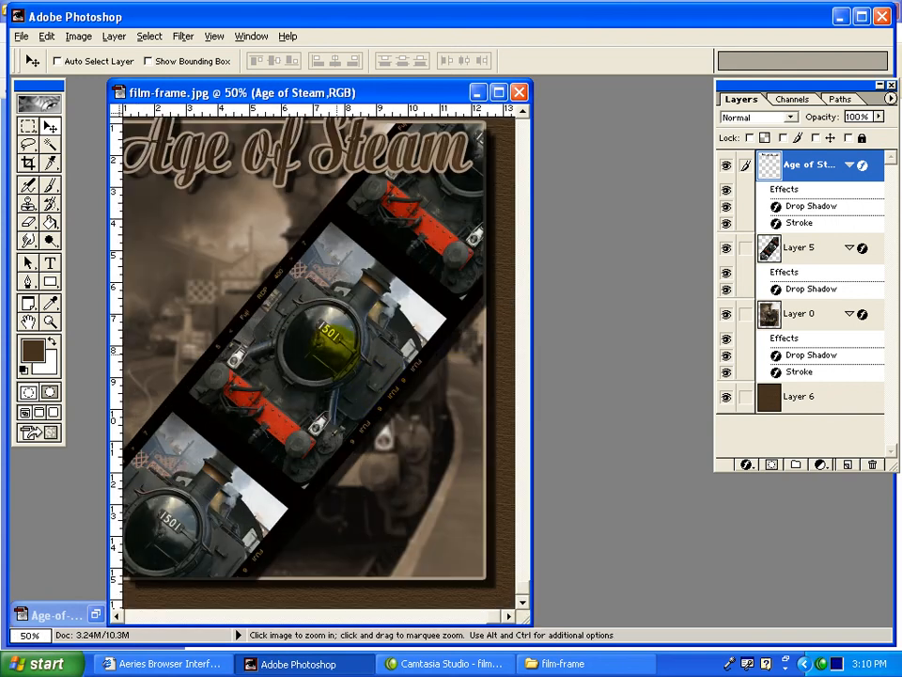
{"action": "right_click", "coordinate": [441, 287]}
{"action": "left_click", "coordinate": [316, 293]}
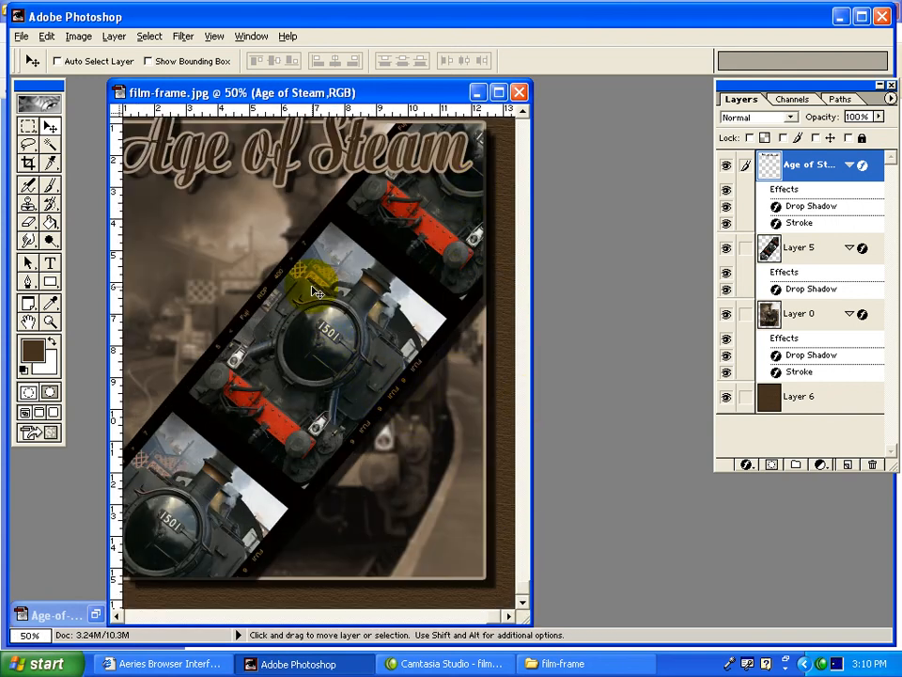
{"action": "key", "text": "ctrl+minus"}
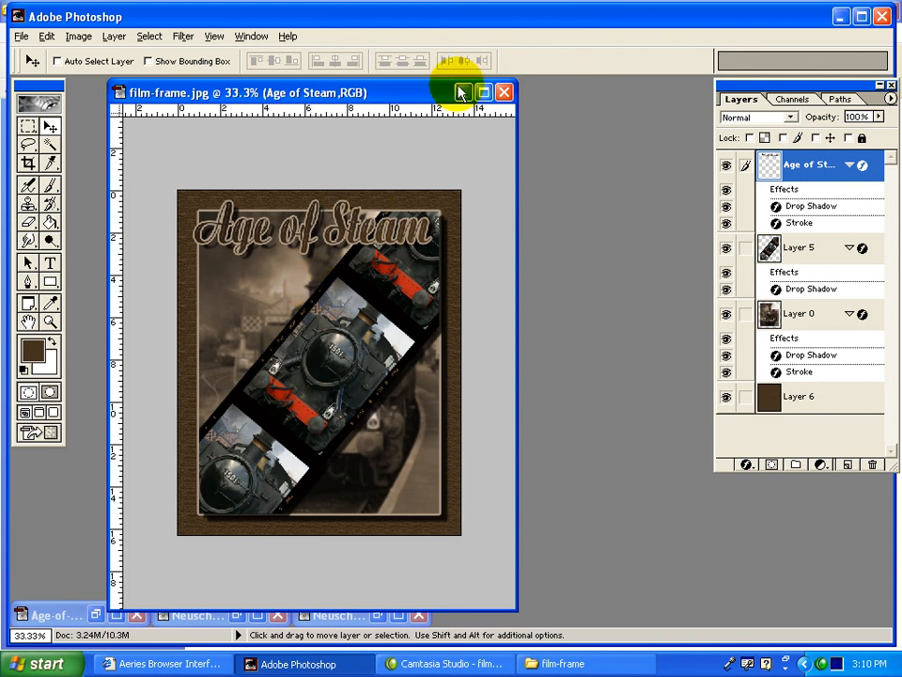
{"action": "key", "text": "ctrl+plus"}
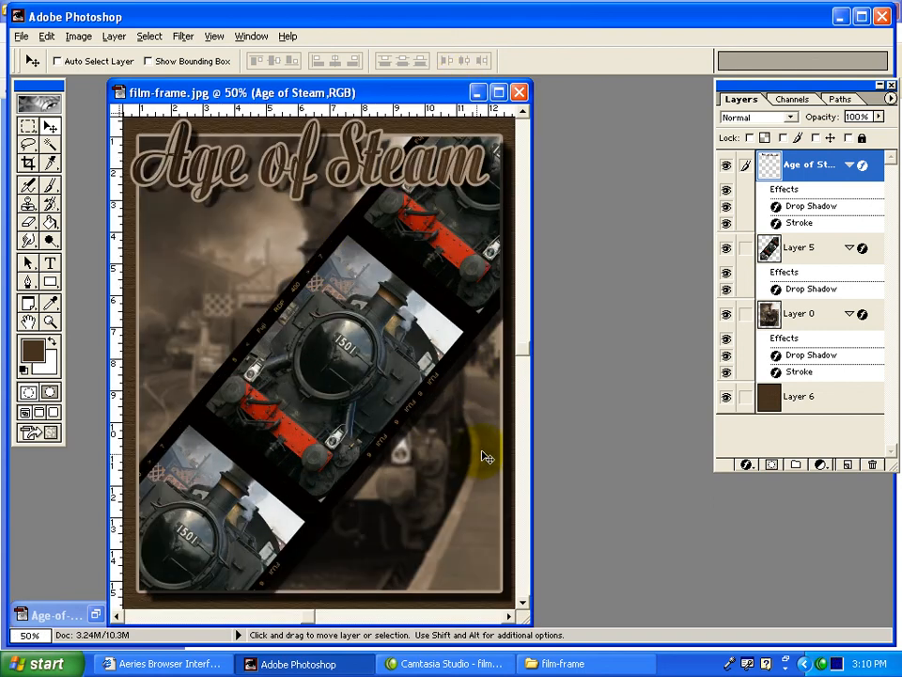
{"action": "left_click_drag", "start_coordinate": [532, 426], "coordinate": [584, 427]}
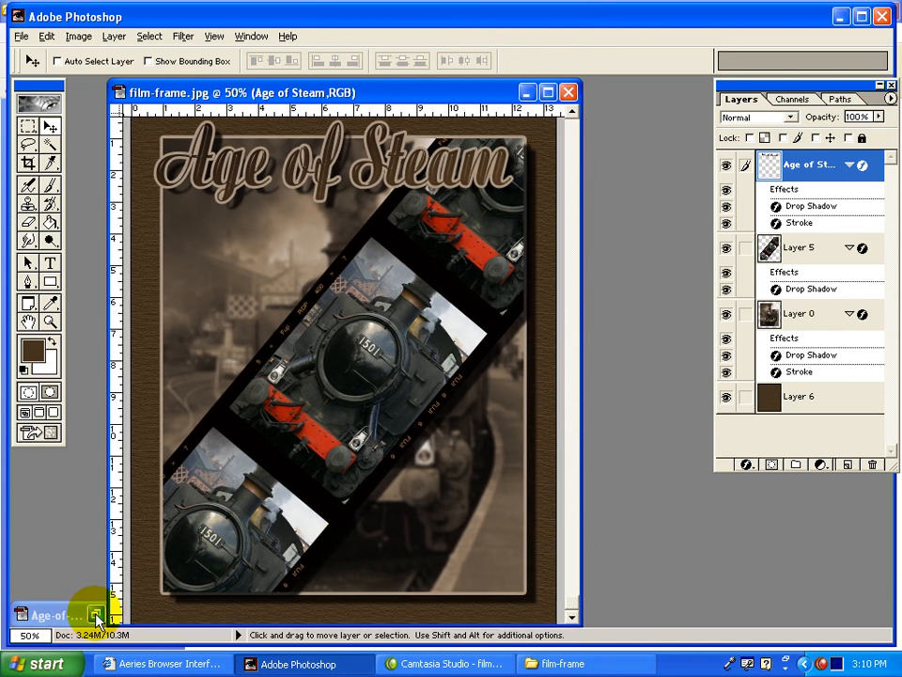
{"action": "left_click", "coordinate": [95, 615]}
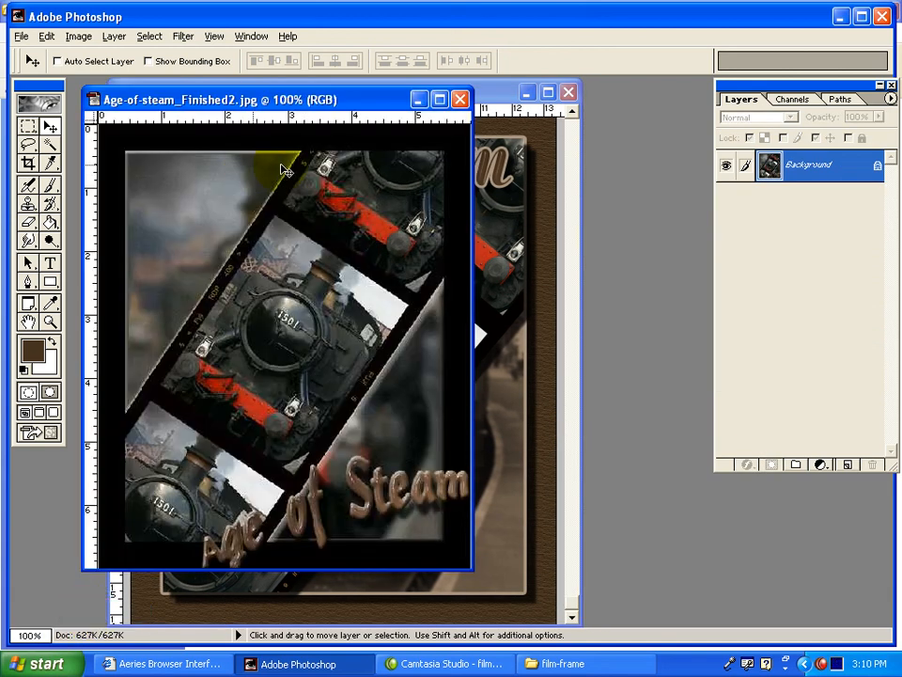
{"action": "left_click", "coordinate": [460, 99]}
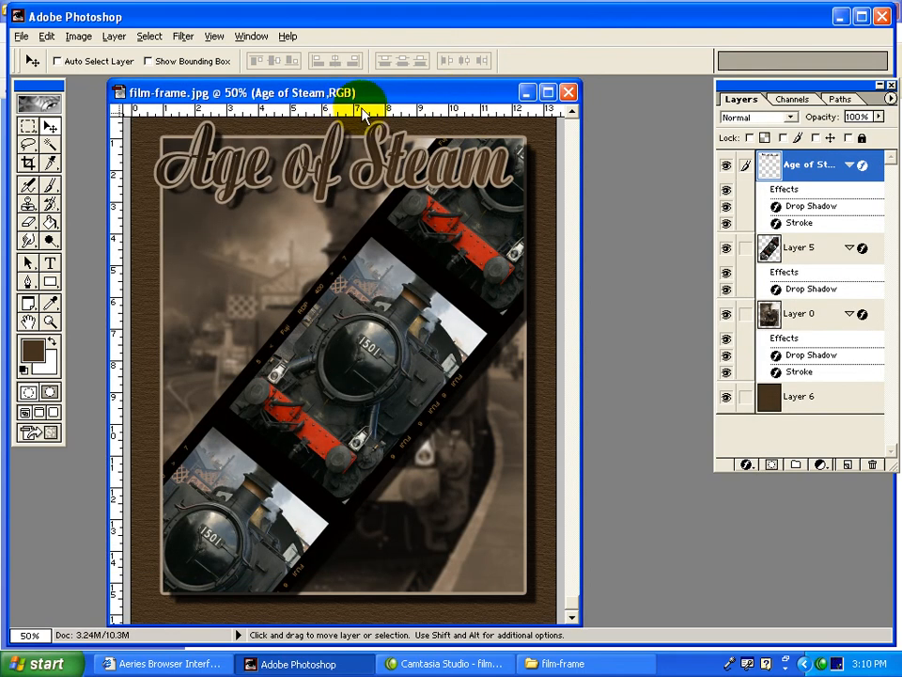
Show Neuschwanstein_finished.jpg beside the Age of Steam composition, and minimize film-frame.jpg.
{"action": "left_click_drag", "start_coordinate": [382, 95], "coordinate": [545, 94]}
{"action": "left_click", "coordinate": [237, 614]}
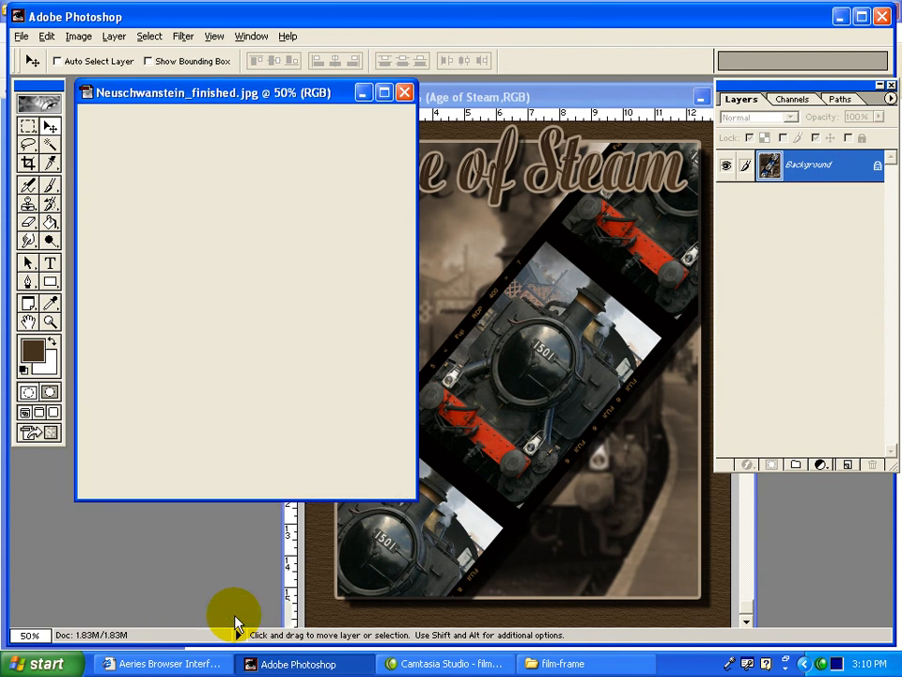
{"action": "left_click", "coordinate": [700, 97]}
View the original Neuschwanstein.jpg photo beside its finished film-strip version, and minimize the original.
{"action": "left_click", "coordinate": [377, 614]}
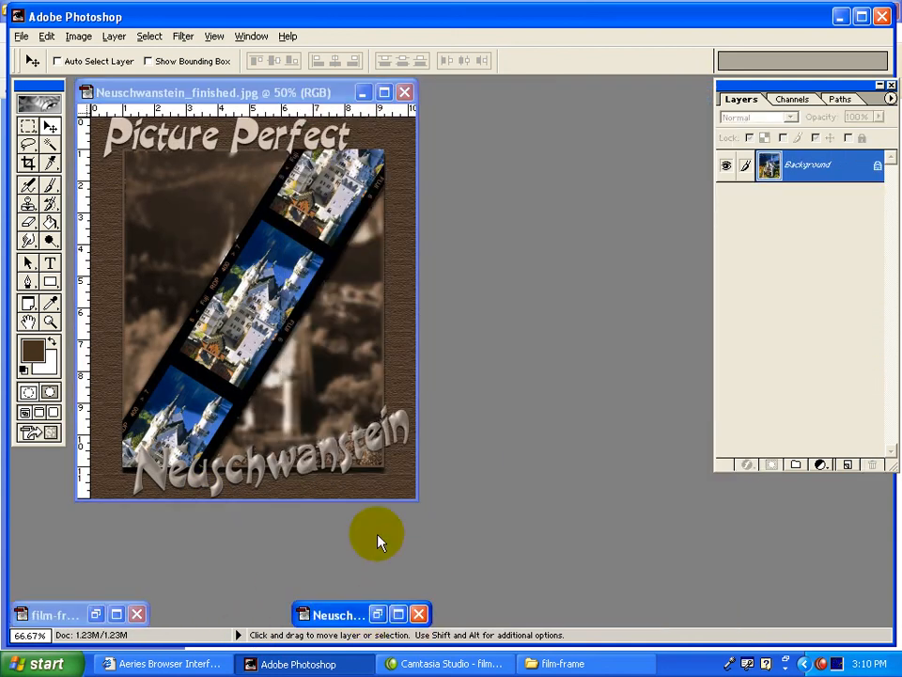
{"action": "left_click_drag", "start_coordinate": [261, 116], "coordinate": [473, 101]}
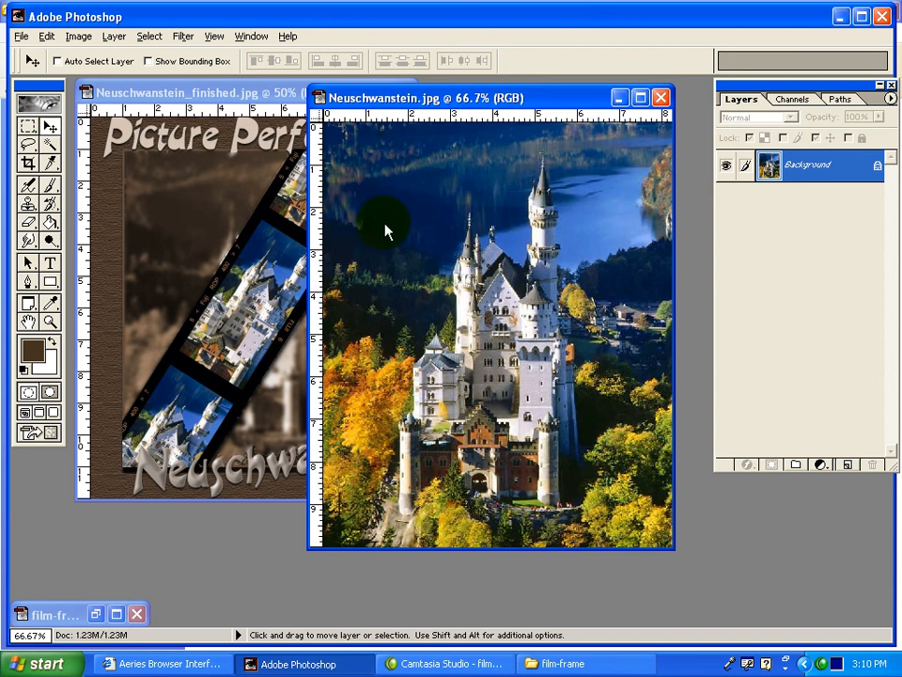
{"action": "left_click", "coordinate": [619, 98]}
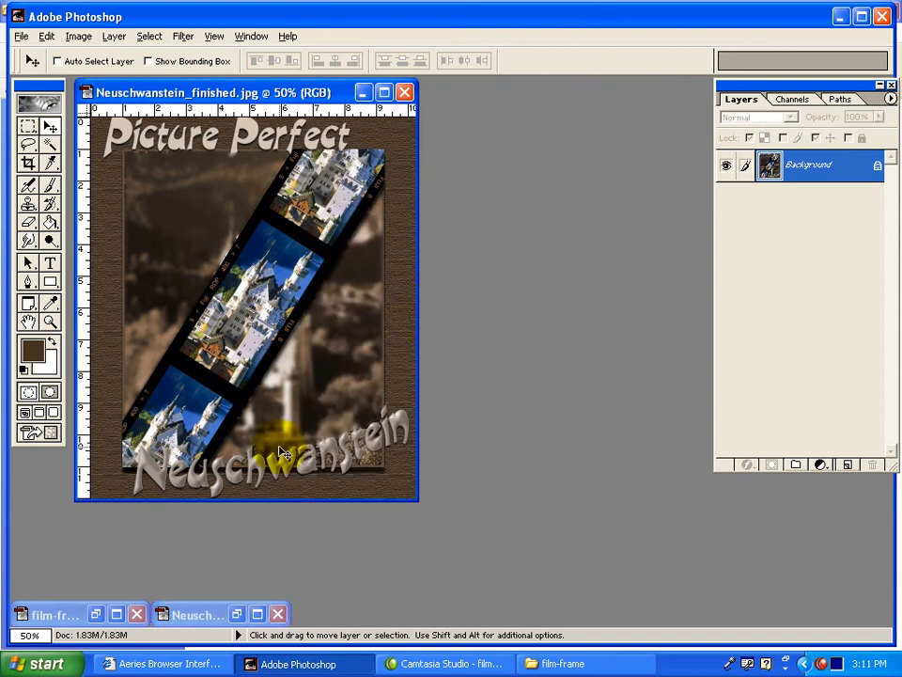